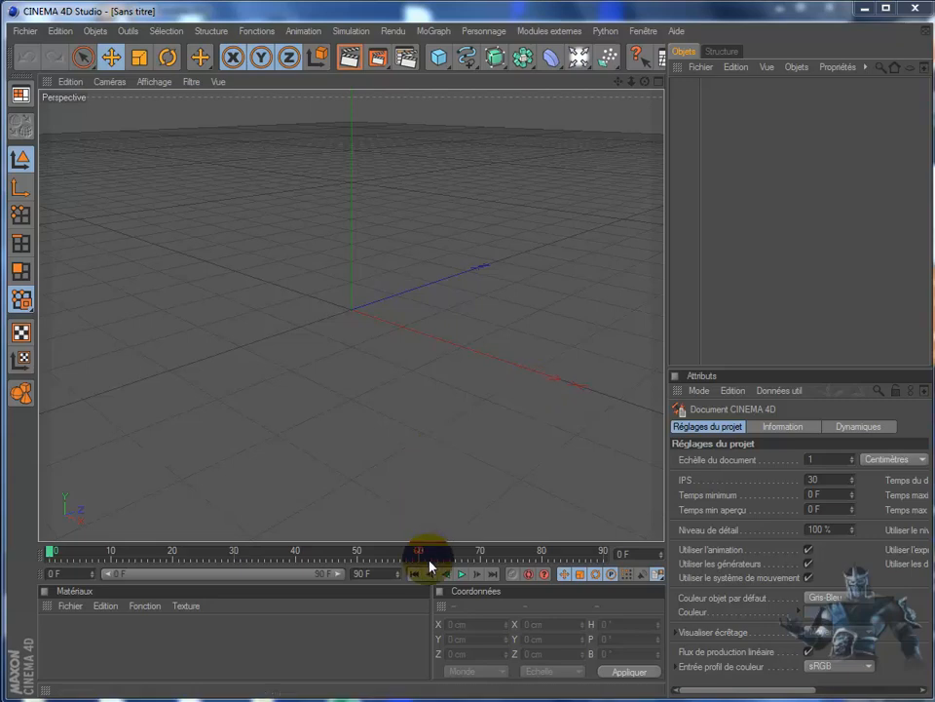
Switch to VLC, play eau pouzolles.mov and rewind it to examine how the water lettering forms, then return to CINEMA 4D
{"action": "key", "text": "alt+Tab"}
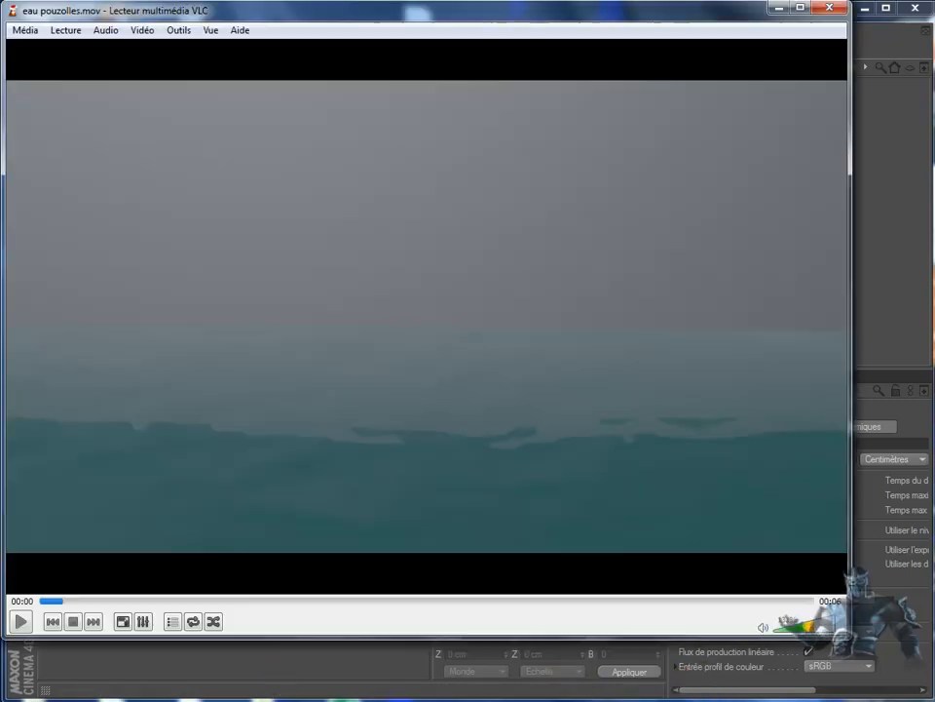
{"action": "left_click", "coordinate": [19, 621]}
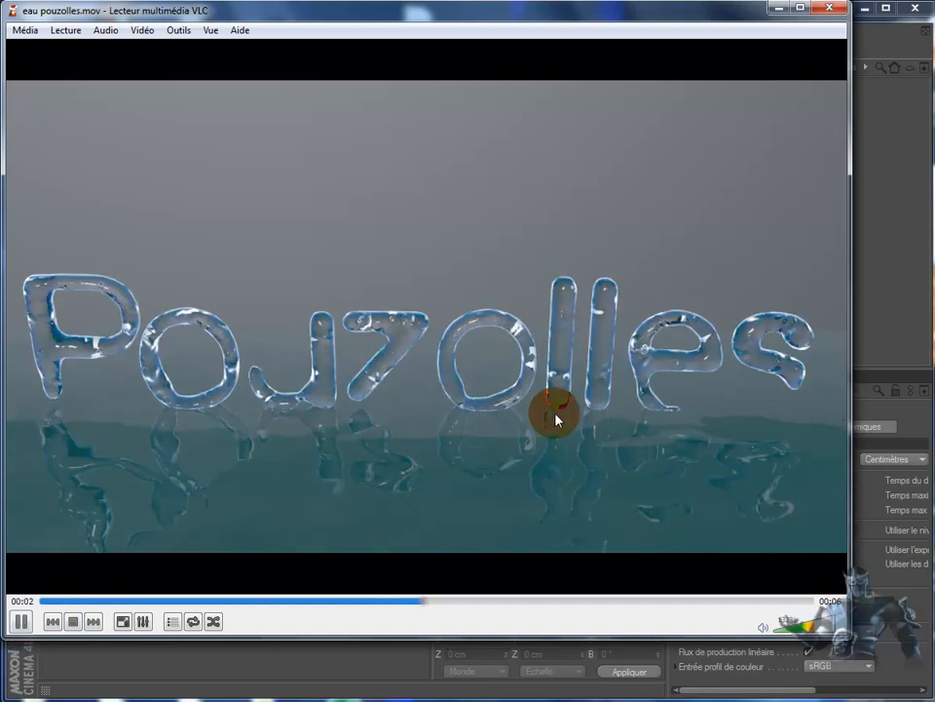
{"action": "left_click", "coordinate": [22, 621]}
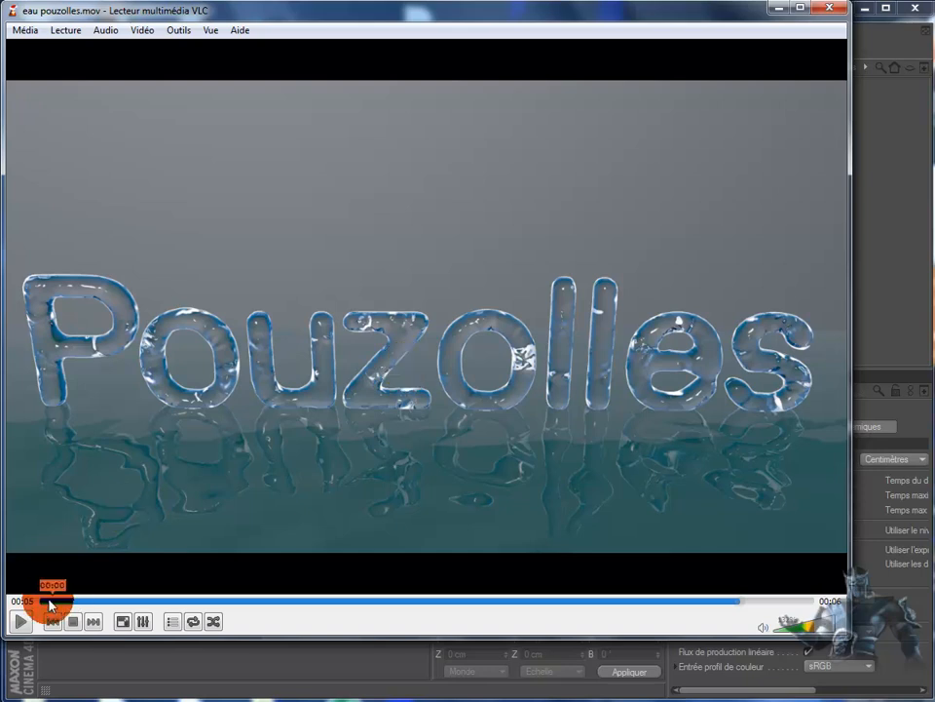
{"action": "left_click", "coordinate": [27, 620]}
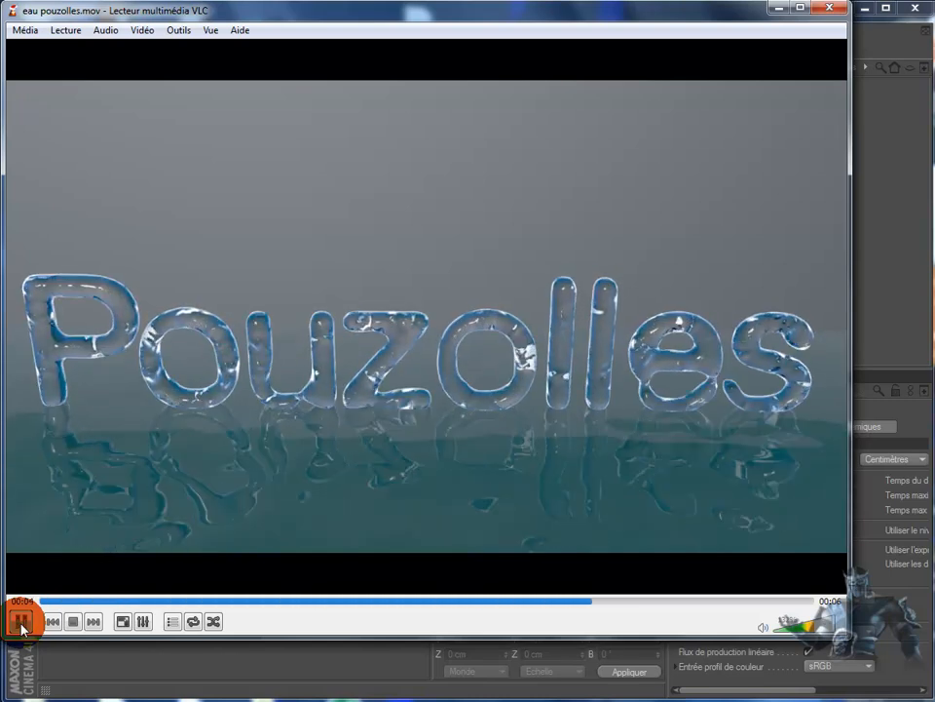
{"action": "left_click", "coordinate": [21, 628]}
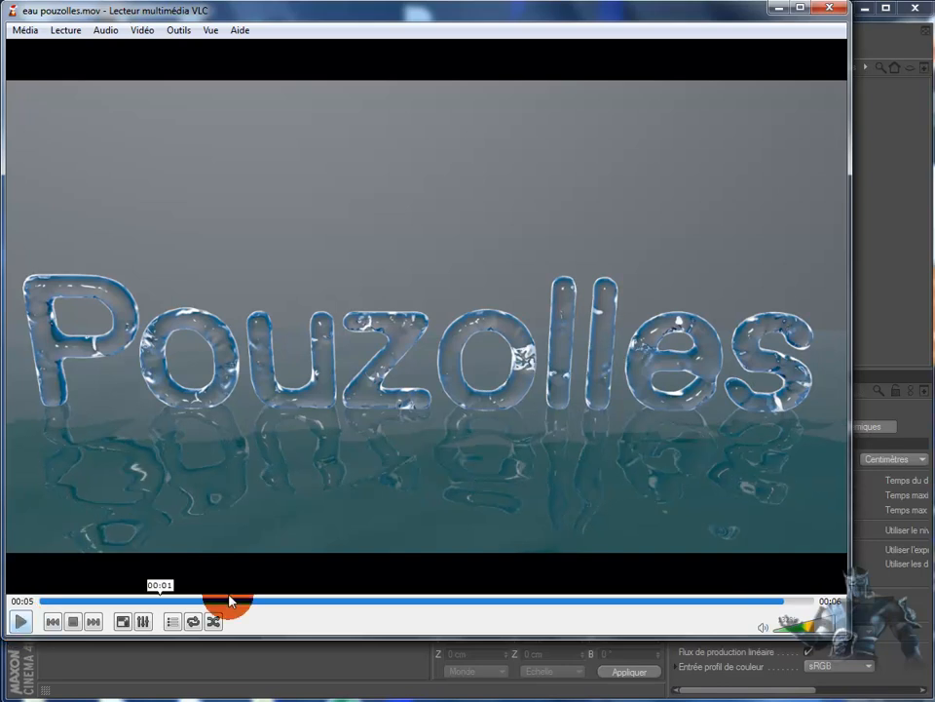
{"action": "left_click_drag", "start_coordinate": [779, 604], "coordinate": [15, 638]}
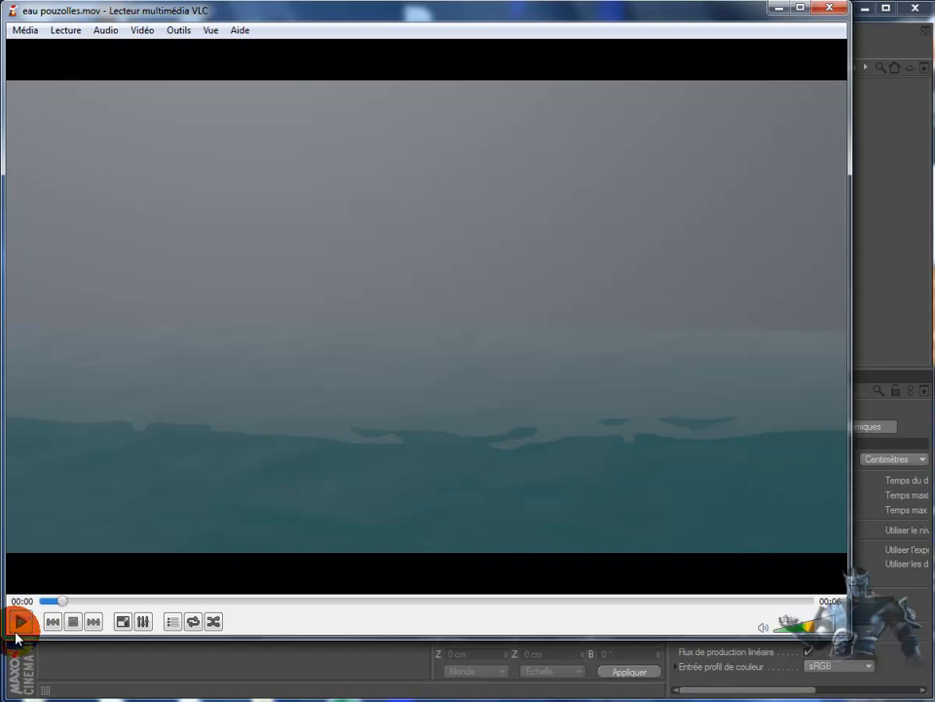
{"action": "left_click", "coordinate": [71, 597]}
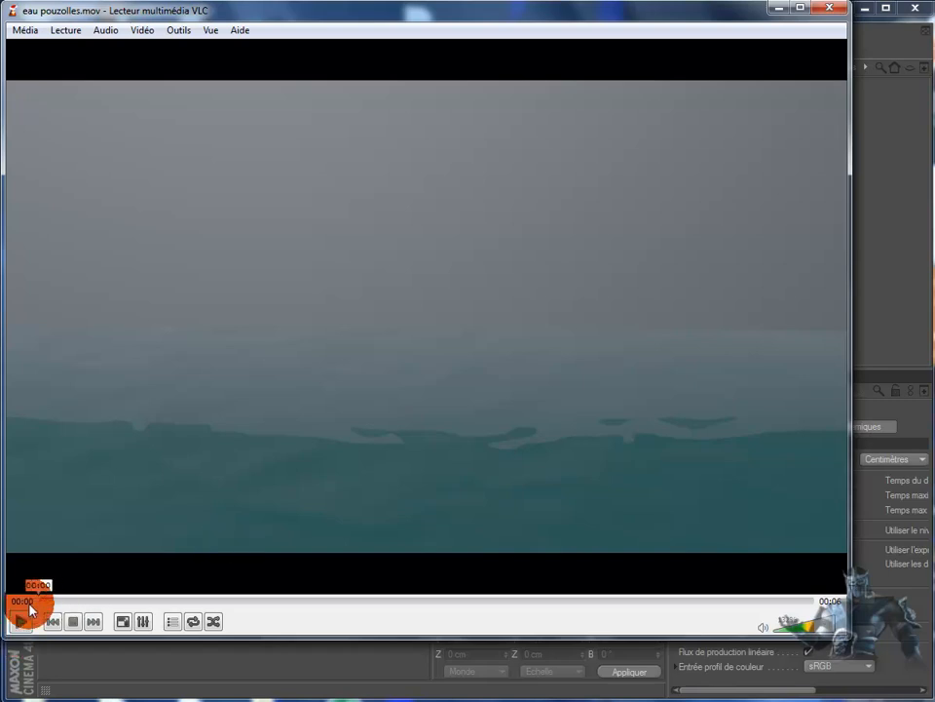
{"action": "left_click_drag", "start_coordinate": [96, 600], "coordinate": [59, 602]}
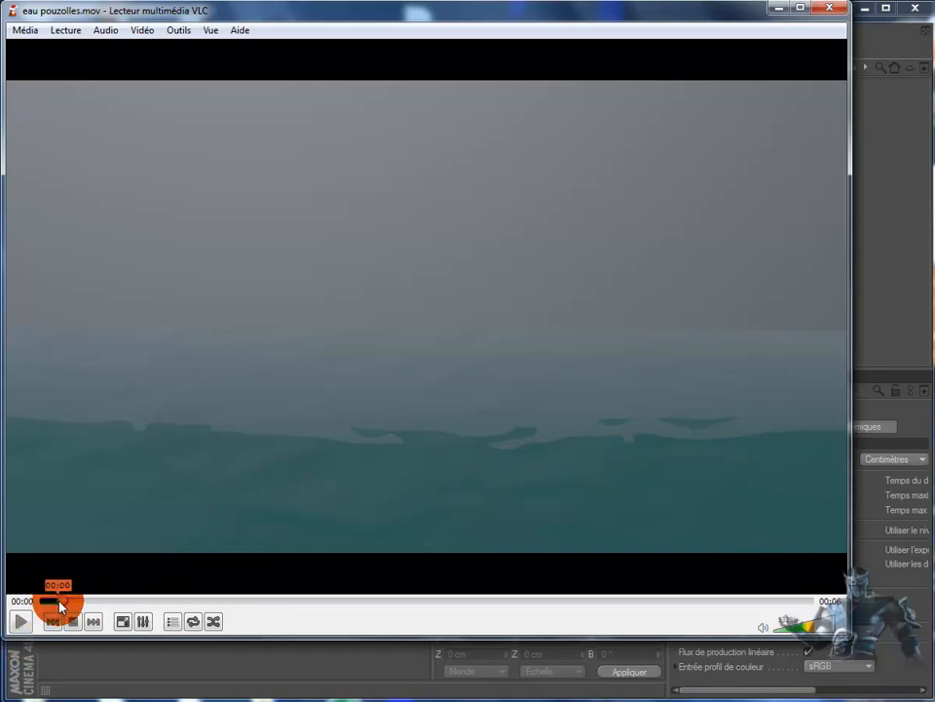
{"action": "left_click", "coordinate": [780, 8]}
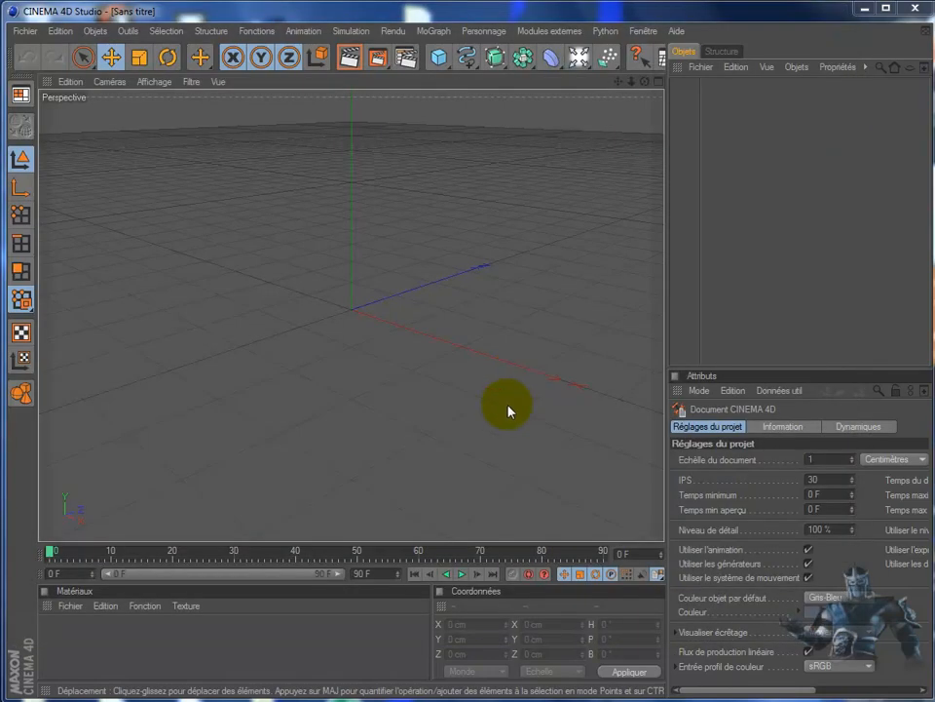
Add a MoGraph text object reading "P" with centred text alignment
{"action": "left_click", "coordinate": [434, 35]}
{"action": "left_click", "coordinate": [438, 184]}
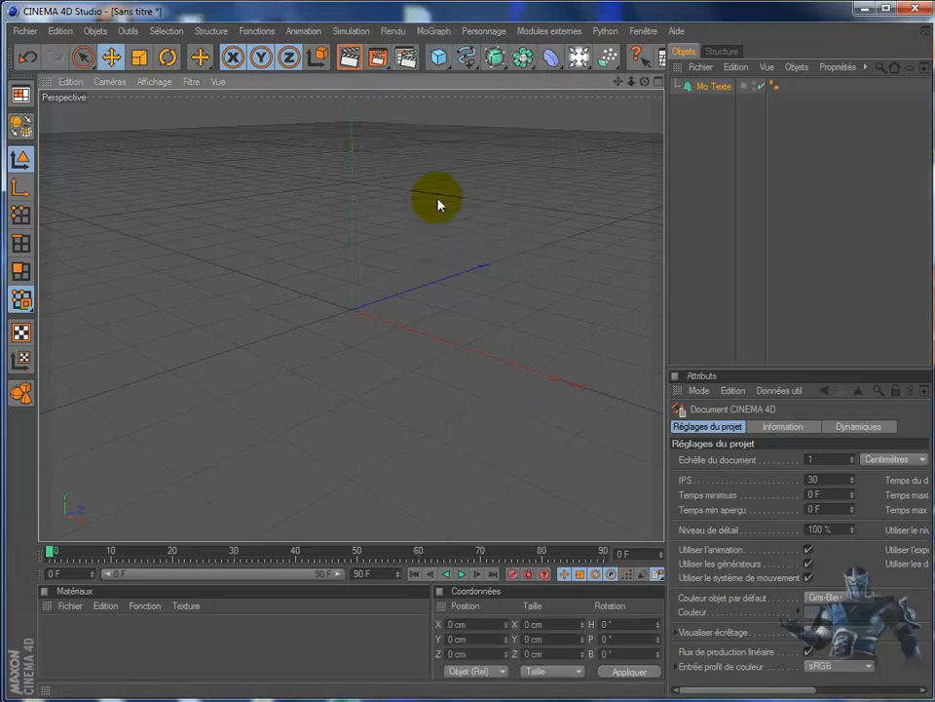
{"action": "left_click_drag", "start_coordinate": [735, 509], "coordinate": [687, 512]}
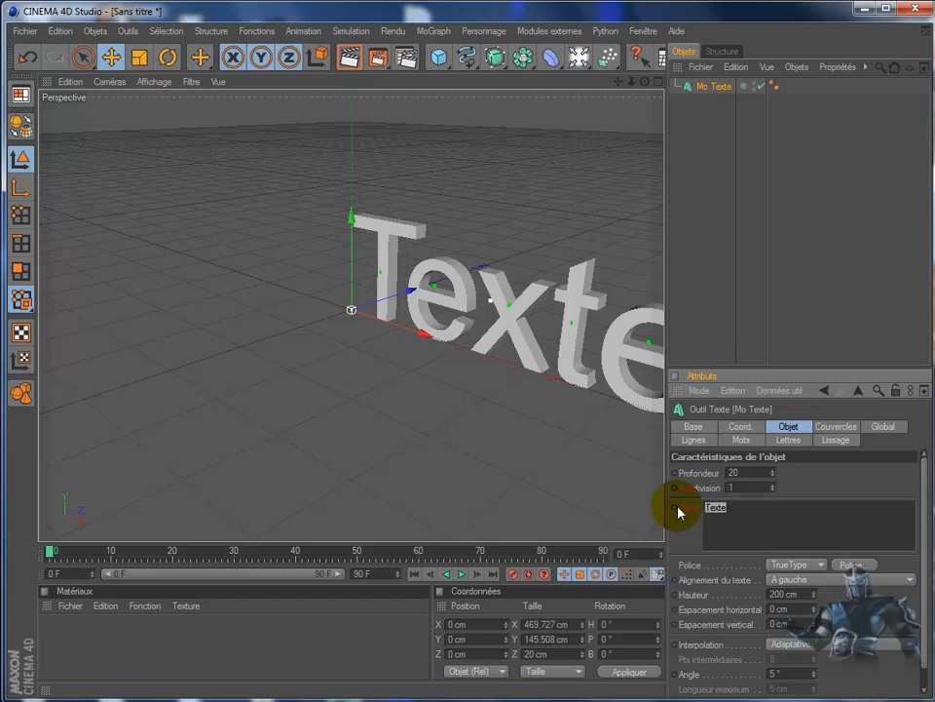
{"action": "type", "text": "P"}
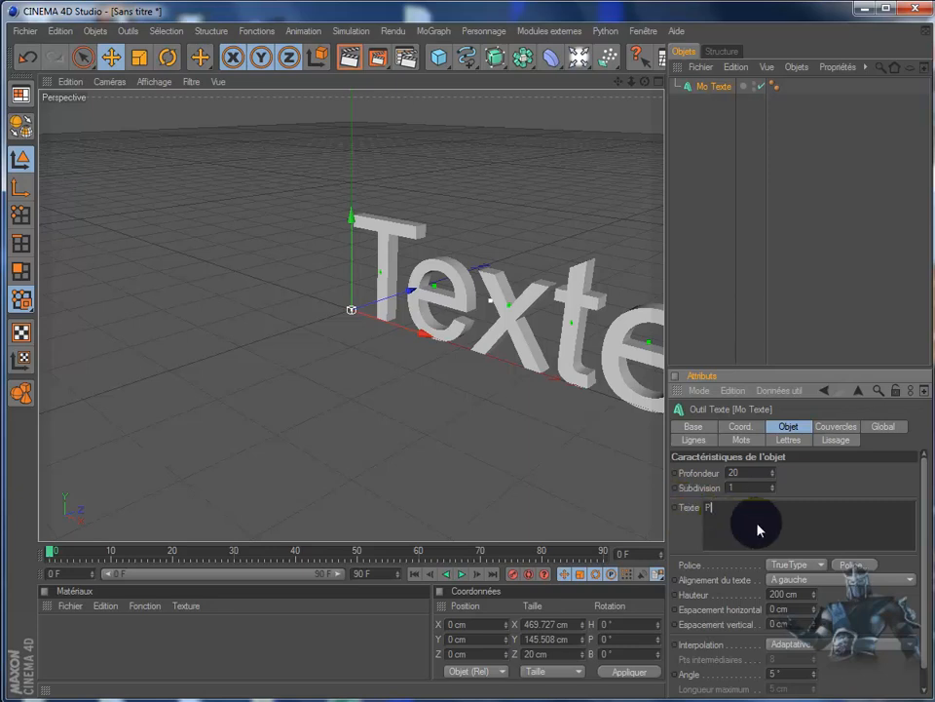
{"action": "left_click_drag", "start_coordinate": [804, 581], "coordinate": [803, 610]}
{"action": "left_click_drag", "start_coordinate": [644, 83], "coordinate": [501, 382]}
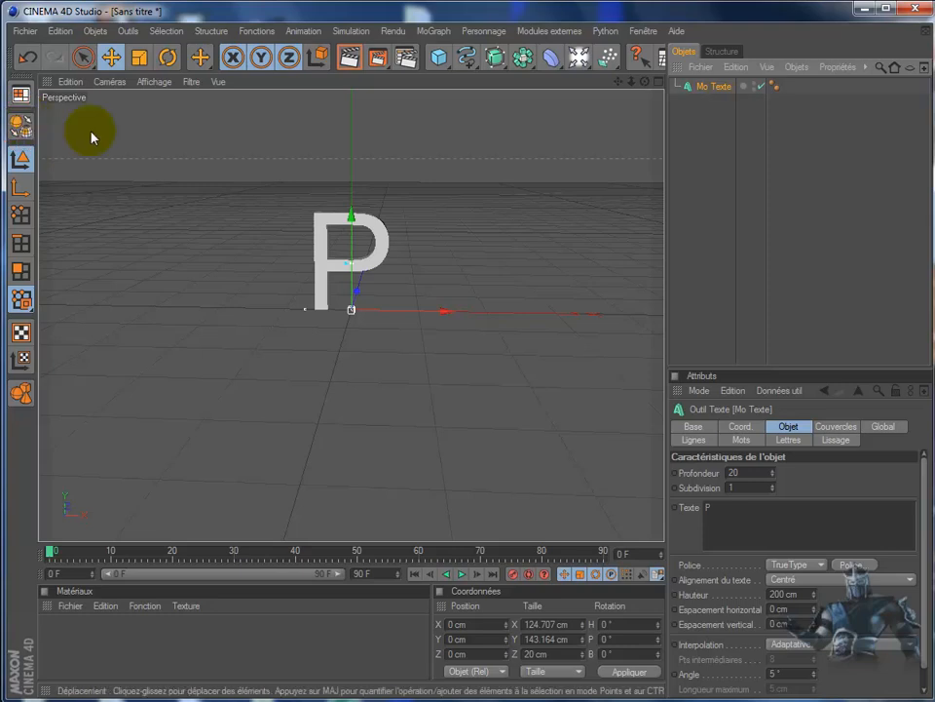
Make the text object editable and merge it with all its child objects into one polygon object using Connect and Delete
{"action": "key", "text": "c"}
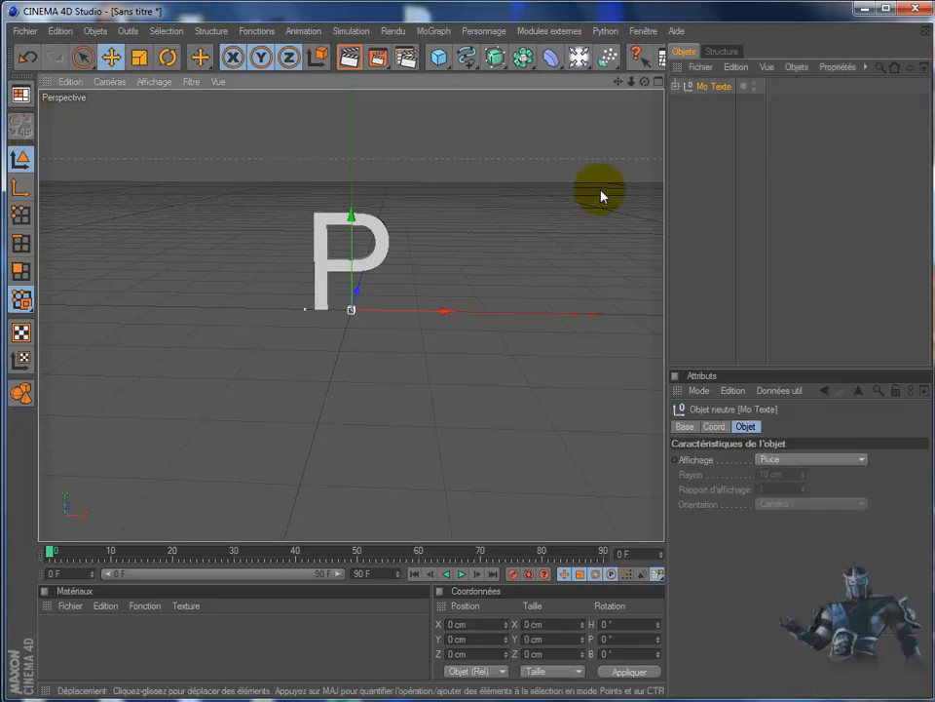
{"action": "right_click", "coordinate": [716, 89]}
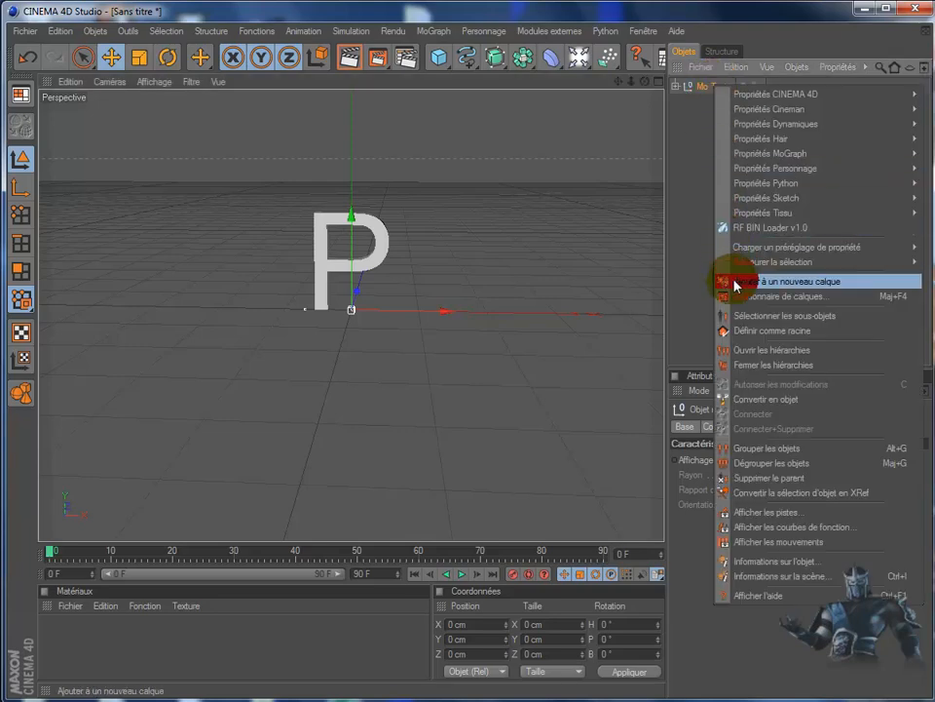
{"action": "left_click", "coordinate": [749, 315]}
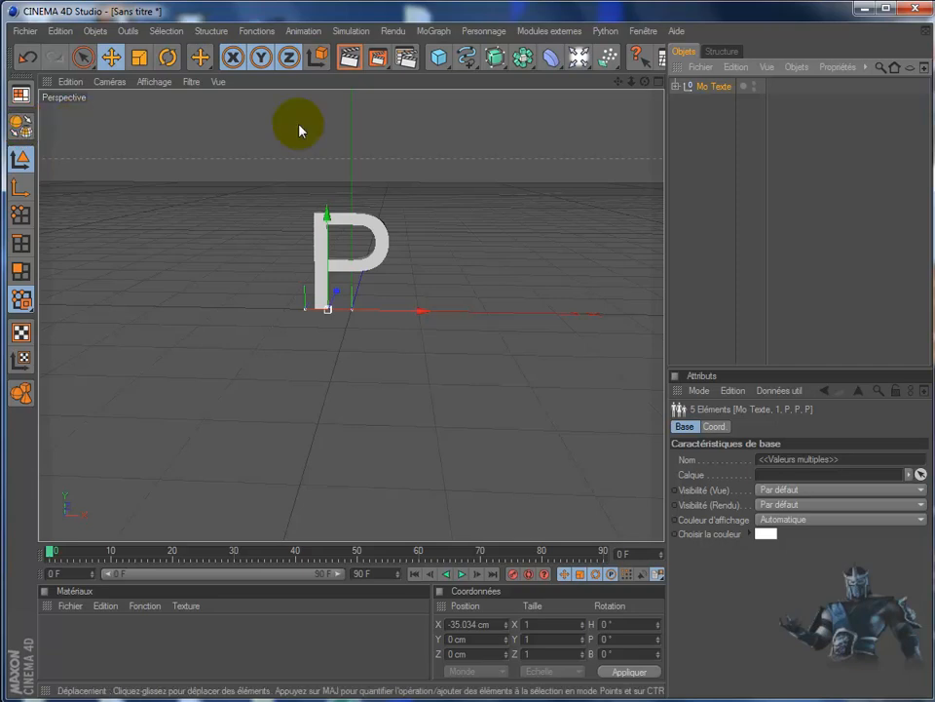
{"action": "left_click", "coordinate": [716, 89]}
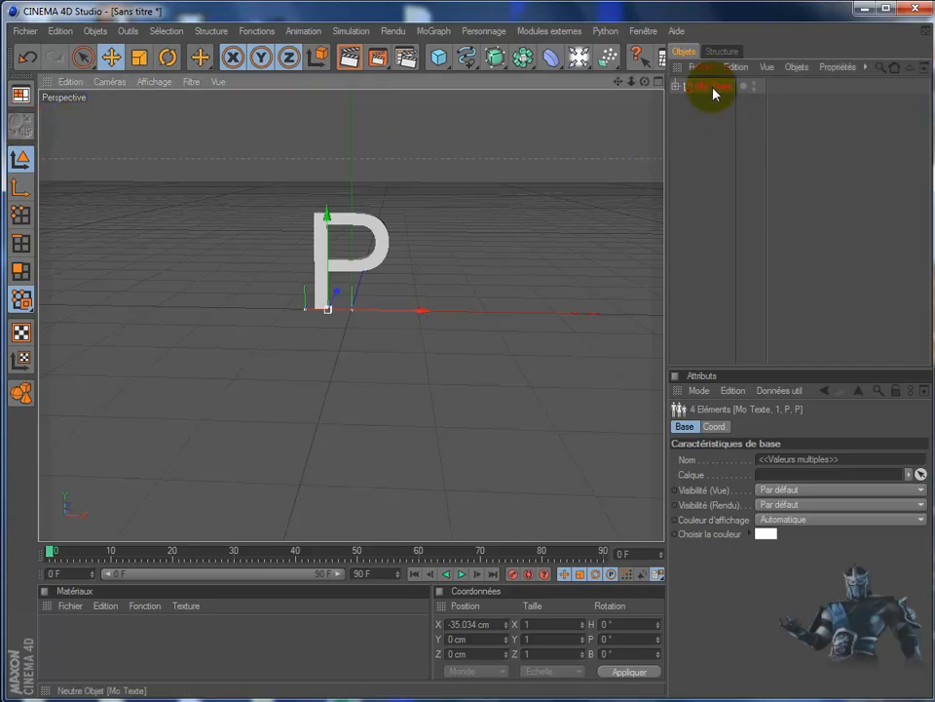
{"action": "right_click", "coordinate": [716, 89]}
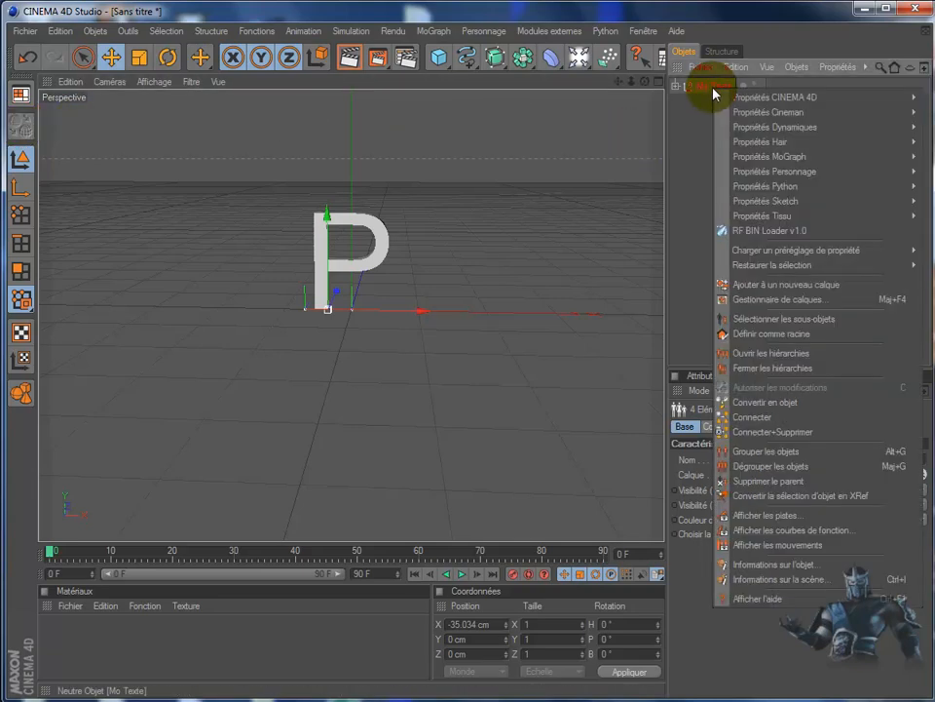
{"action": "left_click", "coordinate": [756, 321]}
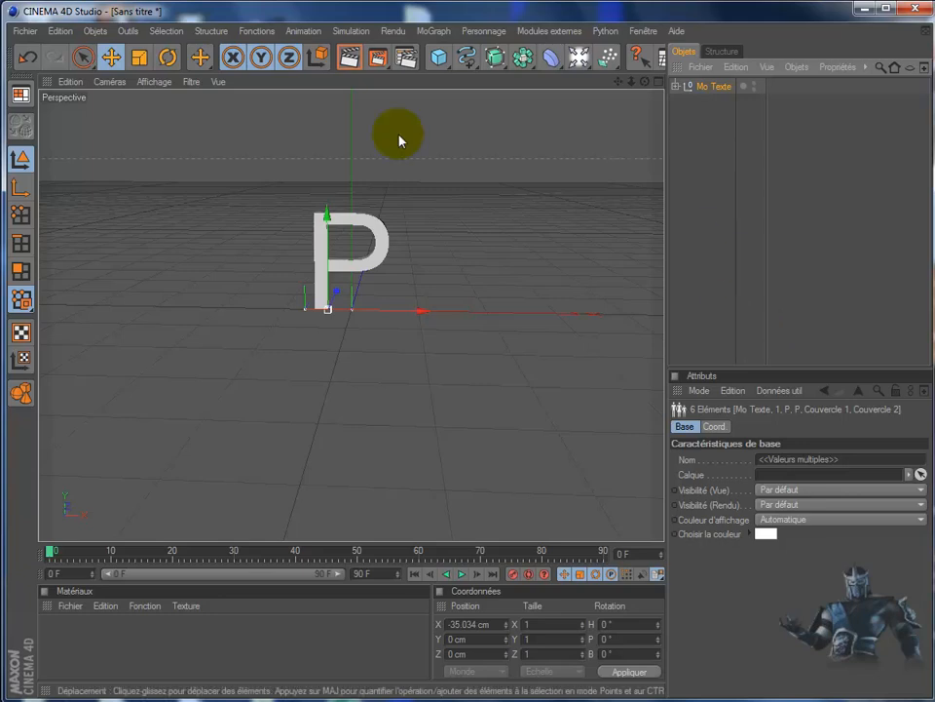
{"action": "right_click", "coordinate": [717, 87]}
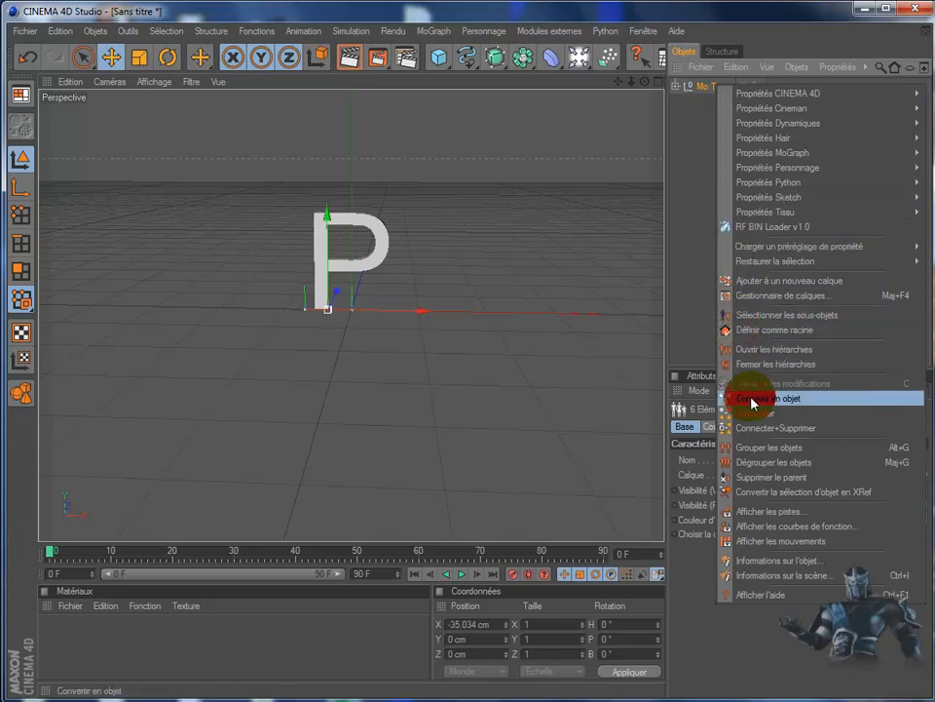
{"action": "left_click", "coordinate": [748, 428]}
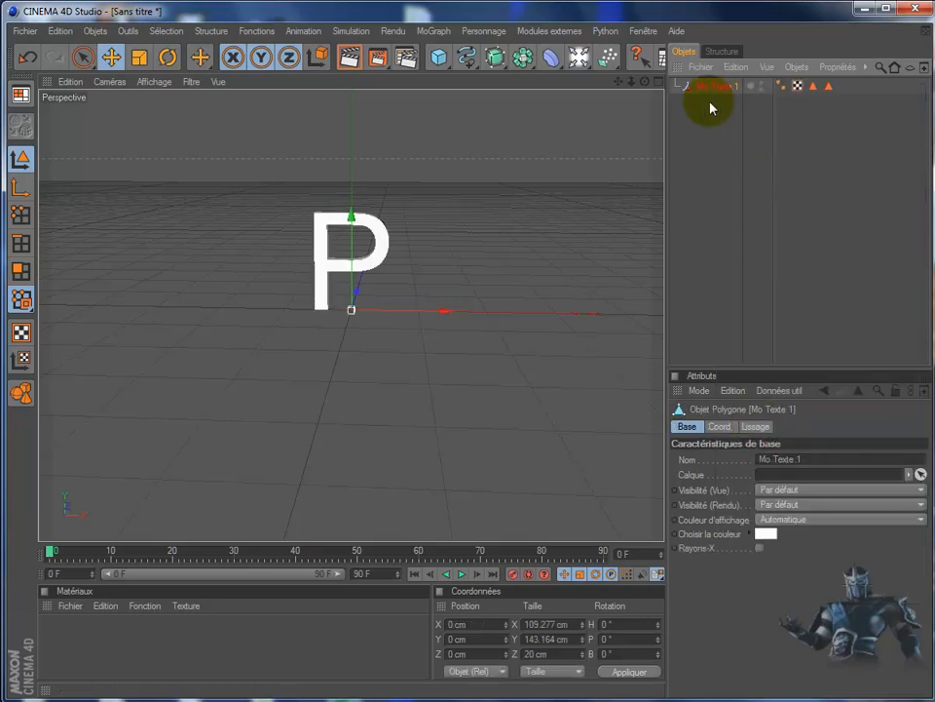
Open the RealFlow SD Exporter for the merged letter P object
{"action": "left_click", "coordinate": [546, 32]}
{"action": "mouse_move", "coordinate": [553, 88]}
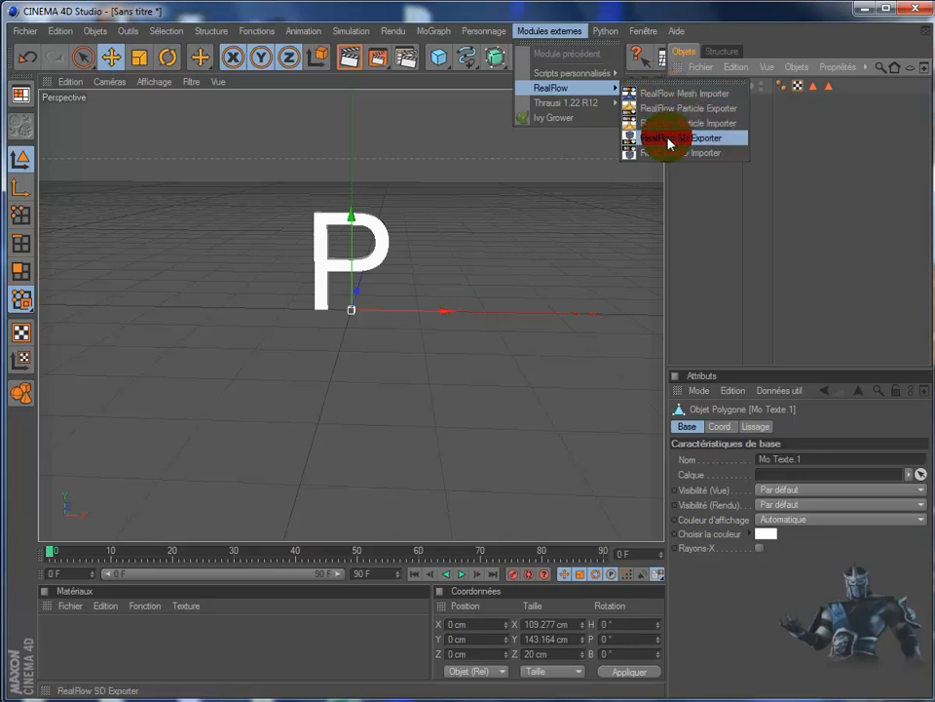
{"action": "left_click", "coordinate": [708, 142]}
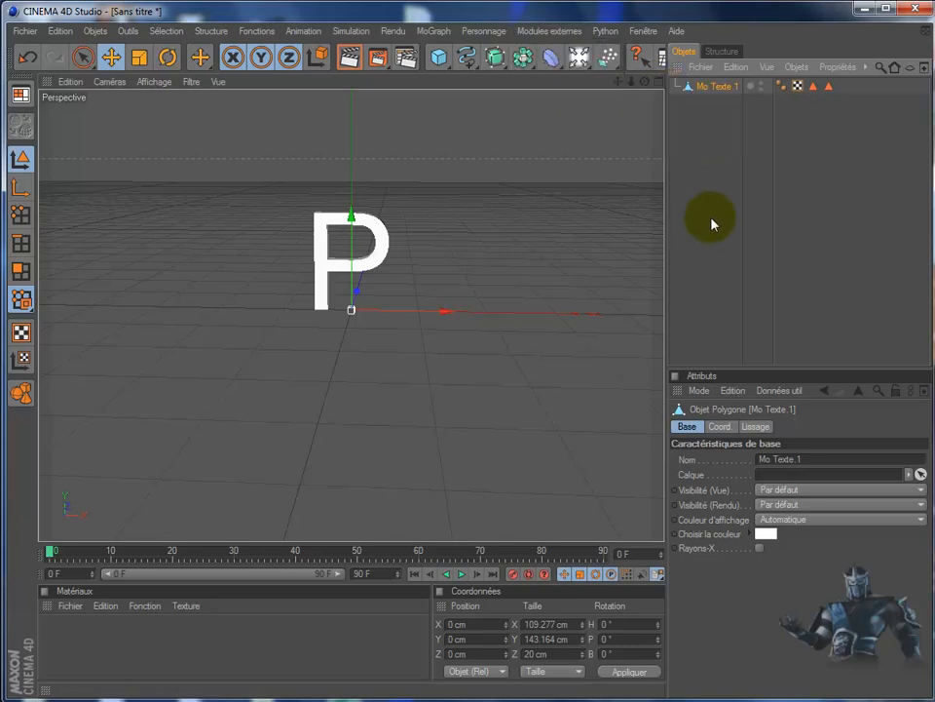
{"action": "left_click", "coordinate": [705, 90]}
Launch RealFlow 2012 from the log photo folder and put the folder window away
{"action": "left_click", "coordinate": [195, 700]}
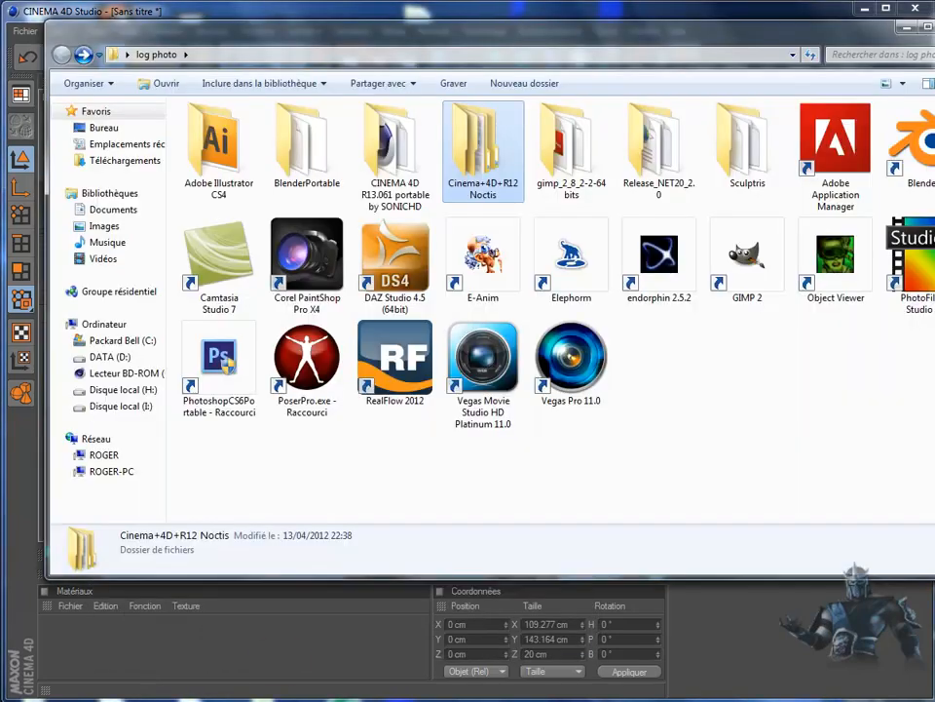
{"action": "double_click", "coordinate": [380, 378]}
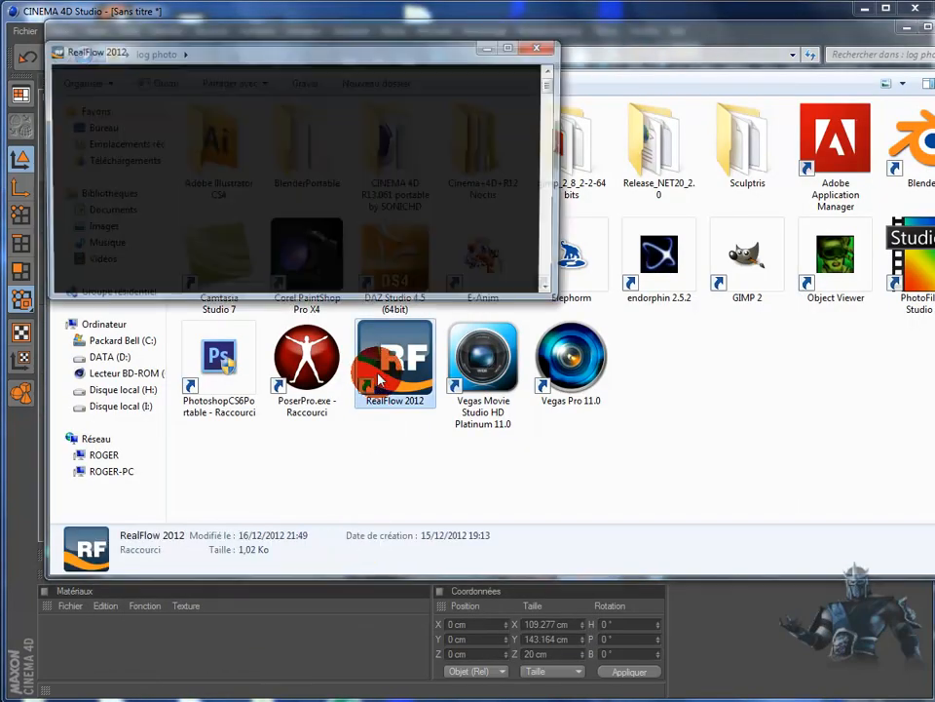
{"action": "left_click", "coordinate": [912, 29]}
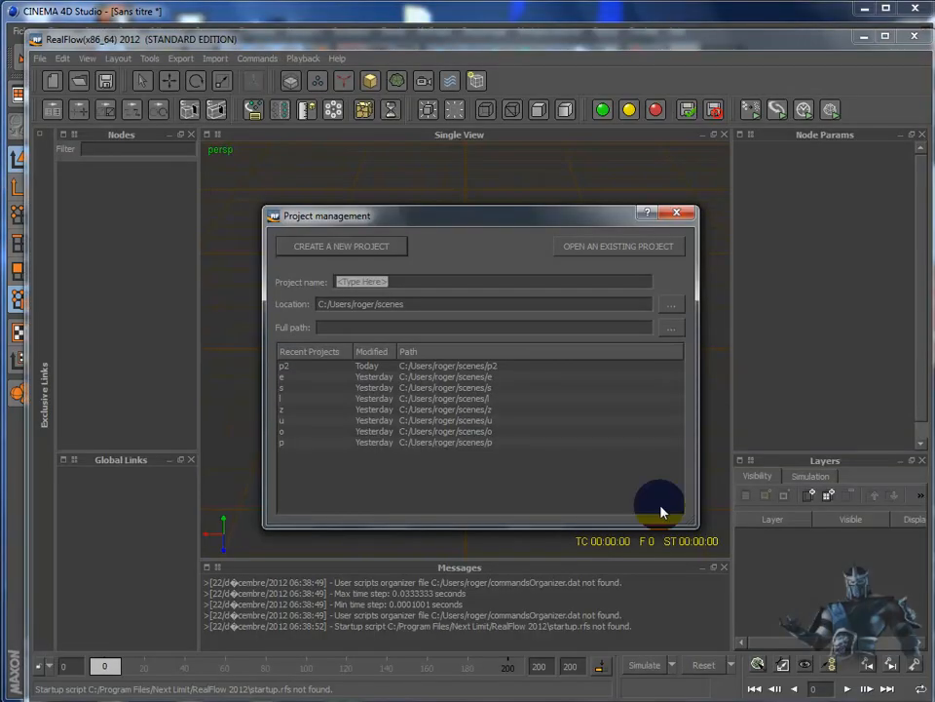
Create a new RealFlow project named p2 in the default scenes location
{"action": "left_click", "coordinate": [392, 285]}
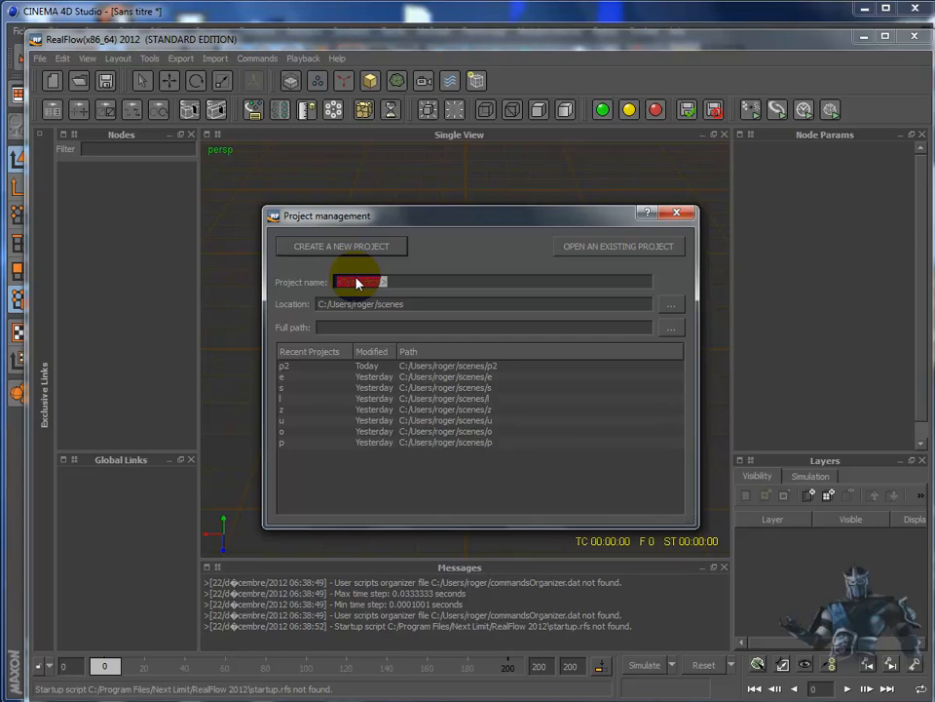
{"action": "type", "text": "p2"}
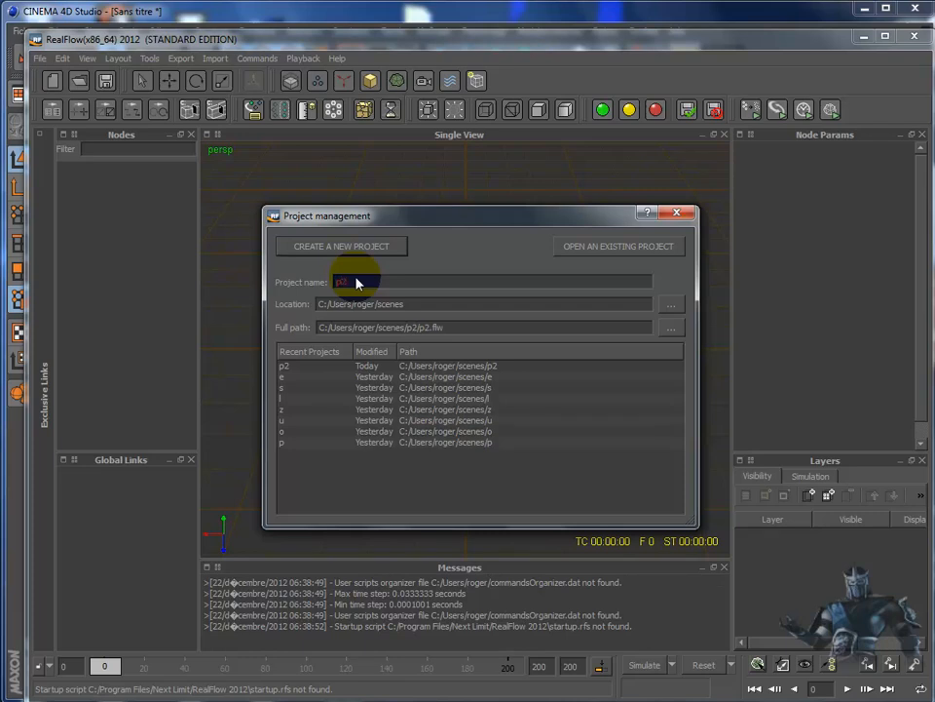
{"action": "left_click", "coordinate": [334, 247]}
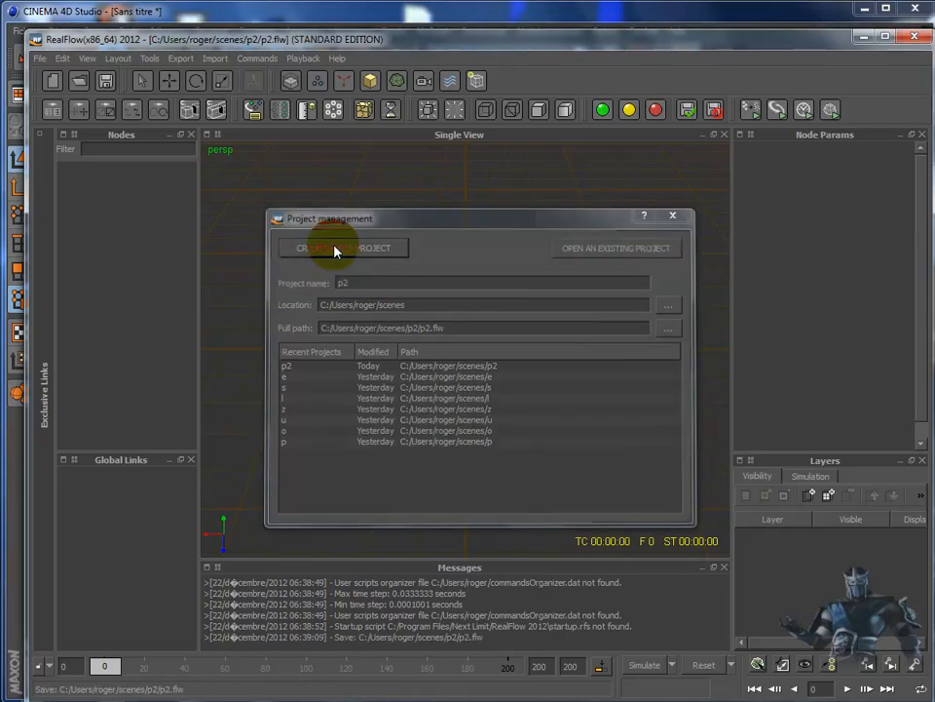
Import the p.sd object from the desktop (Bureau) into the p2 scene
{"action": "left_click", "coordinate": [213, 60]}
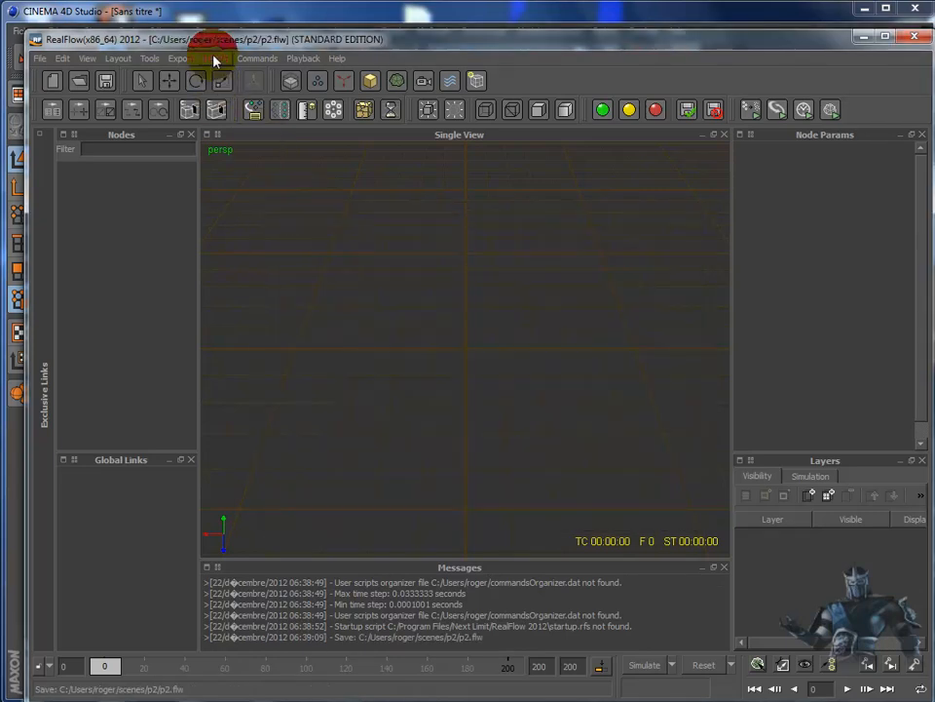
{"action": "left_click", "coordinate": [220, 80]}
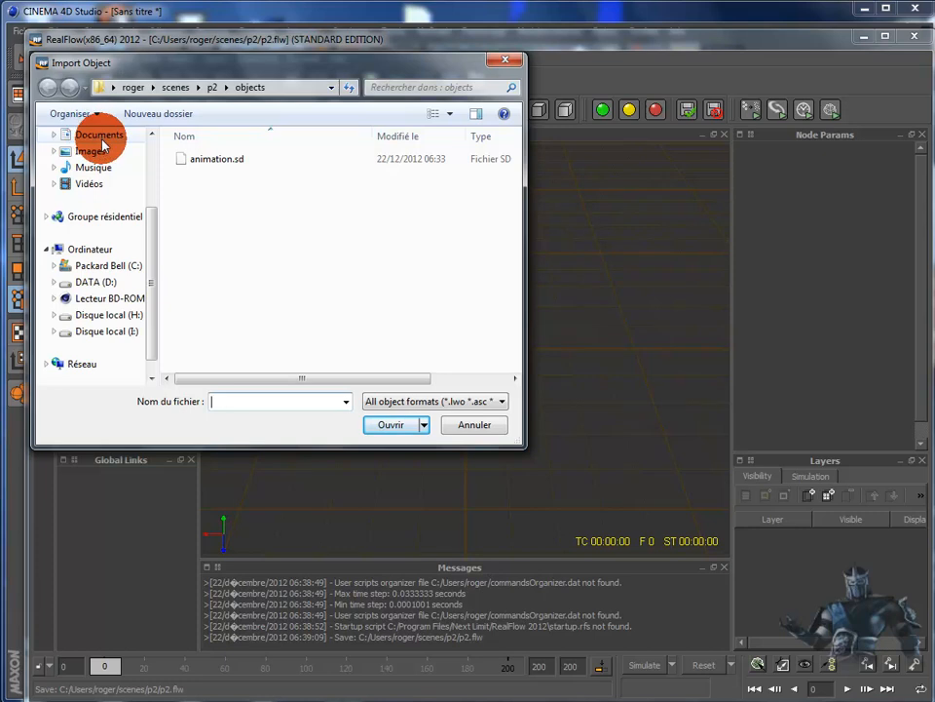
{"action": "scroll", "coordinate": [141, 171], "scroll_direction": "up", "scroll_amount": 2}
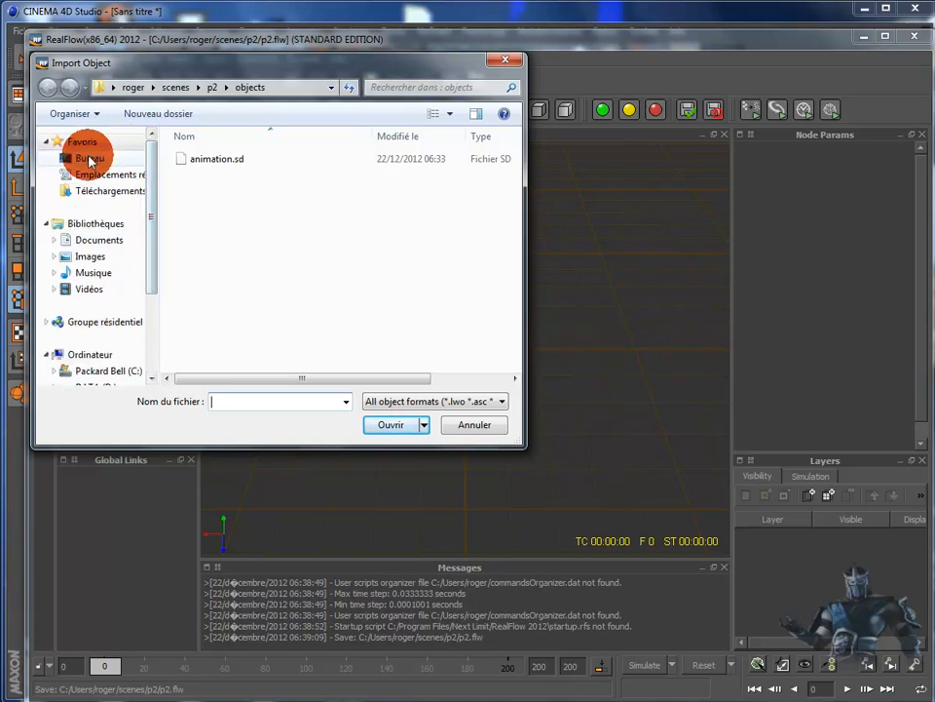
{"action": "left_click", "coordinate": [90, 159]}
{"action": "left_click_drag", "start_coordinate": [513, 156], "coordinate": [506, 338]}
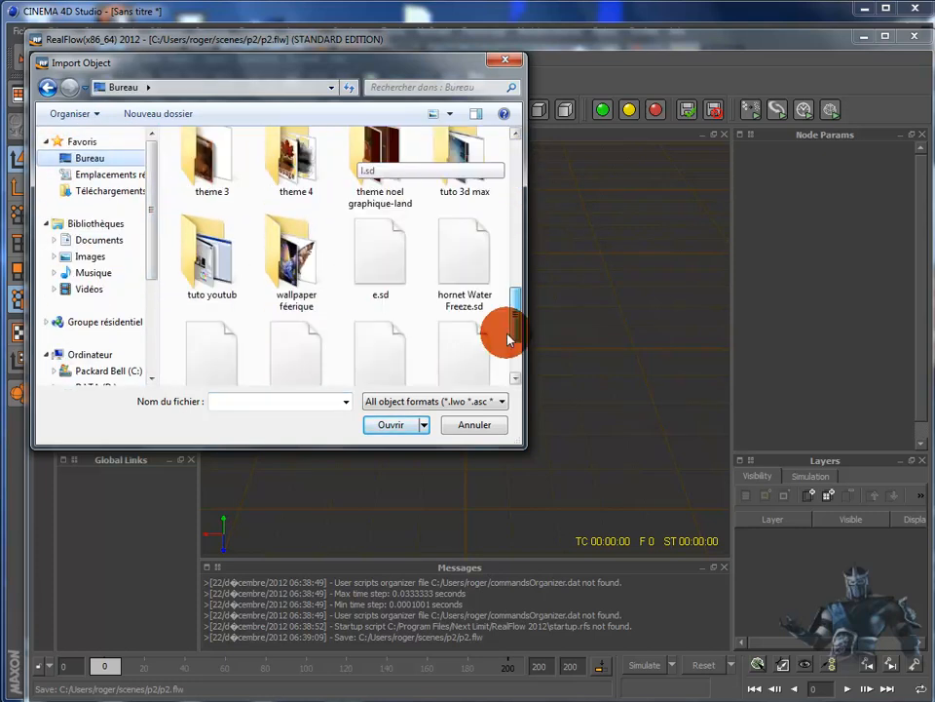
{"action": "scroll", "coordinate": [503, 336], "scroll_direction": "down", "scroll_amount": 2}
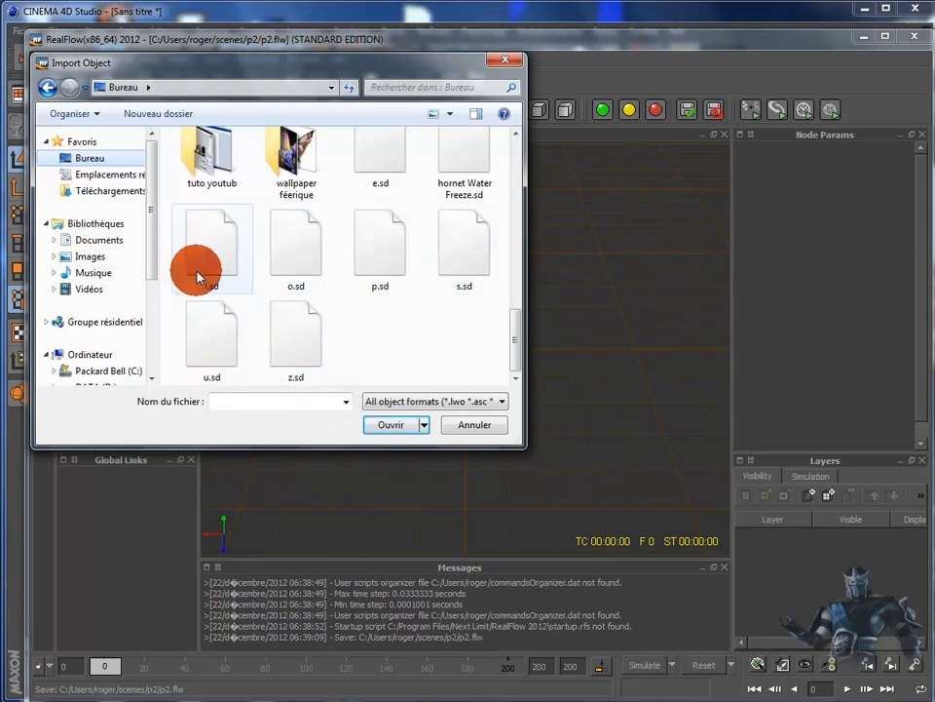
{"action": "double_click", "coordinate": [379, 268]}
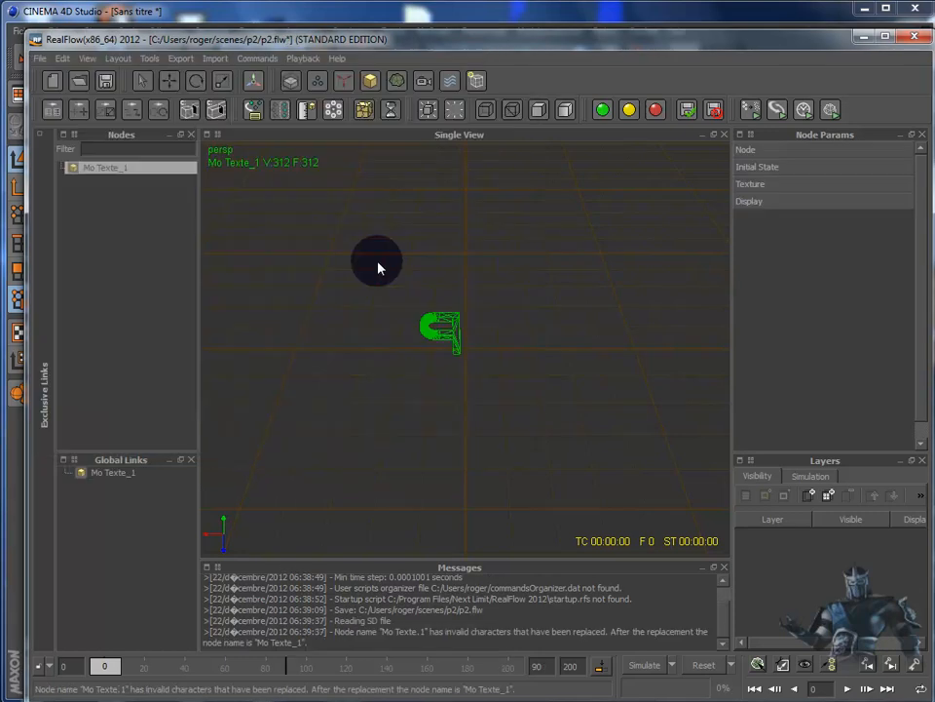
Add a Square particle emitter to the scene containing the imported letter P
{"action": "mouse_move", "coordinate": [601, 376]}
{"action": "left_mouse_down", "text": "alt"}
{"action": "mouse_move", "coordinate": [601, 305]}
{"action": "mouse_move", "coordinate": [599, 319]}
{"action": "mouse_move", "coordinate": [568, 330]}
{"action": "left_mouse_up", "text": "alt"}
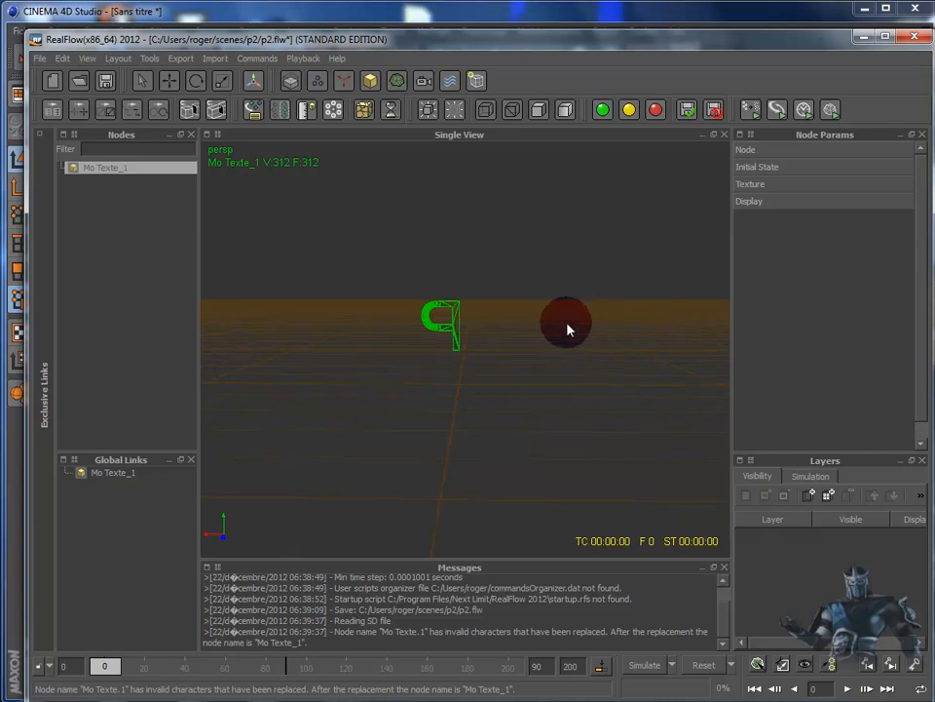
{"action": "left_click", "coordinate": [558, 337]}
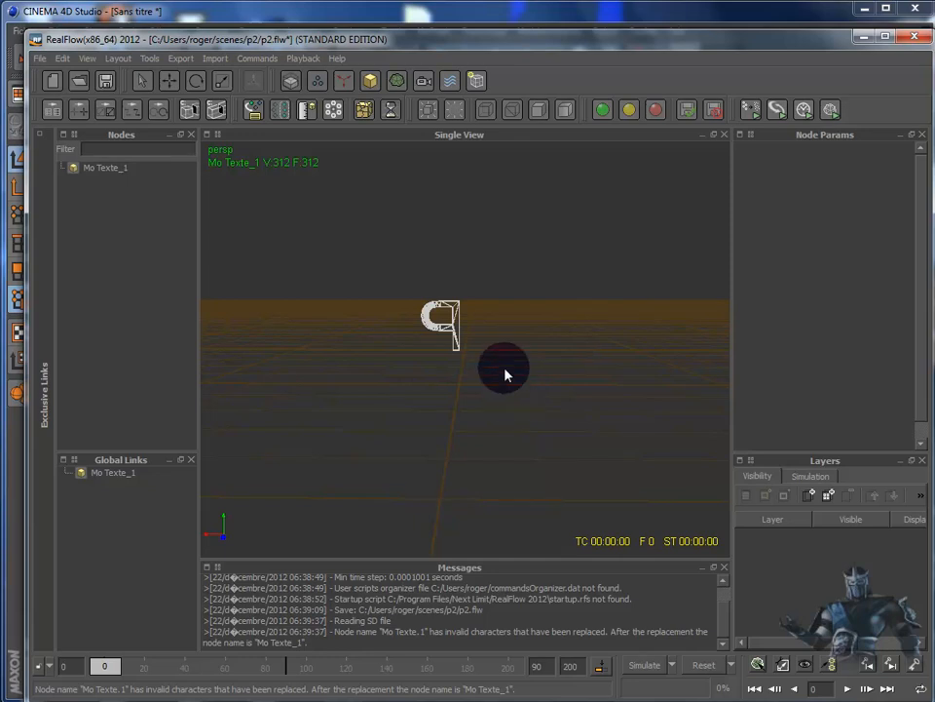
{"action": "left_click", "coordinate": [462, 334]}
{"action": "left_click_drag", "start_coordinate": [499, 380], "coordinate": [312, 401], "text": "alt"}
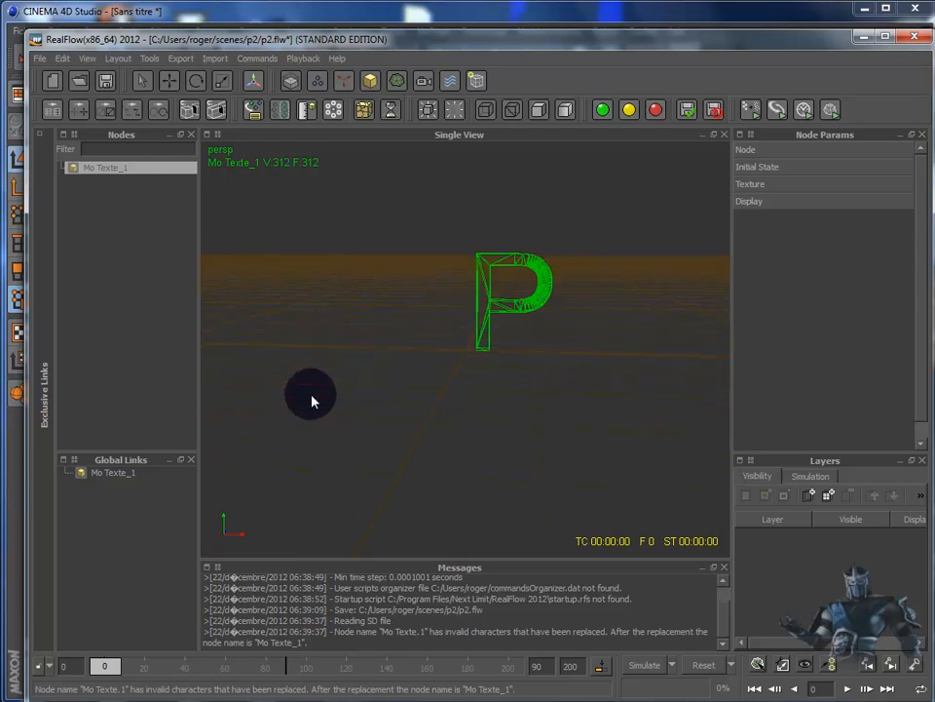
{"action": "left_click", "coordinate": [317, 82]}
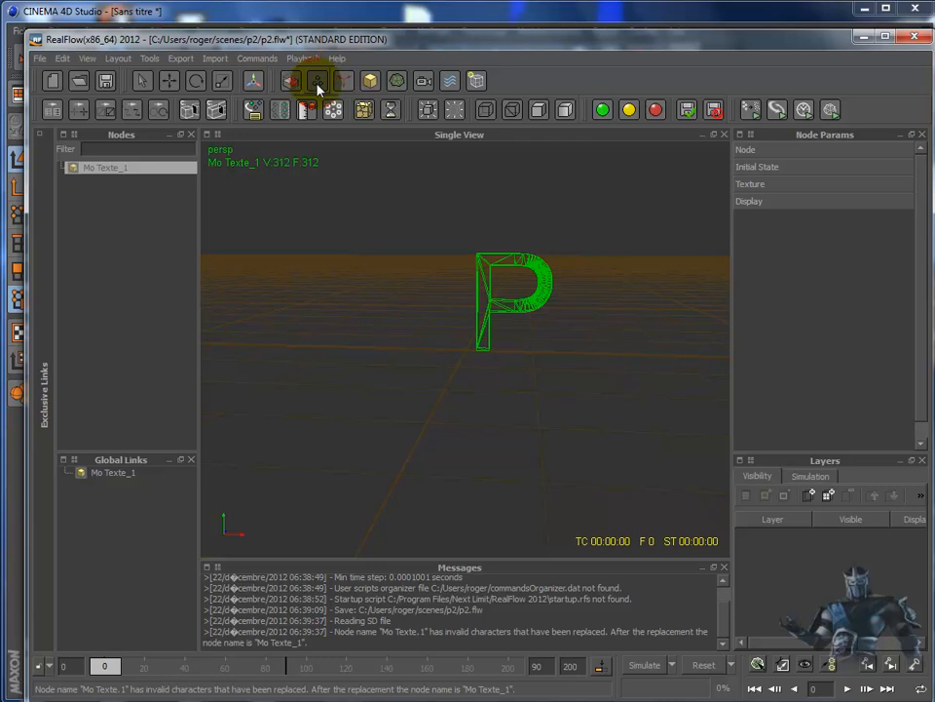
{"action": "left_click", "coordinate": [354, 119]}
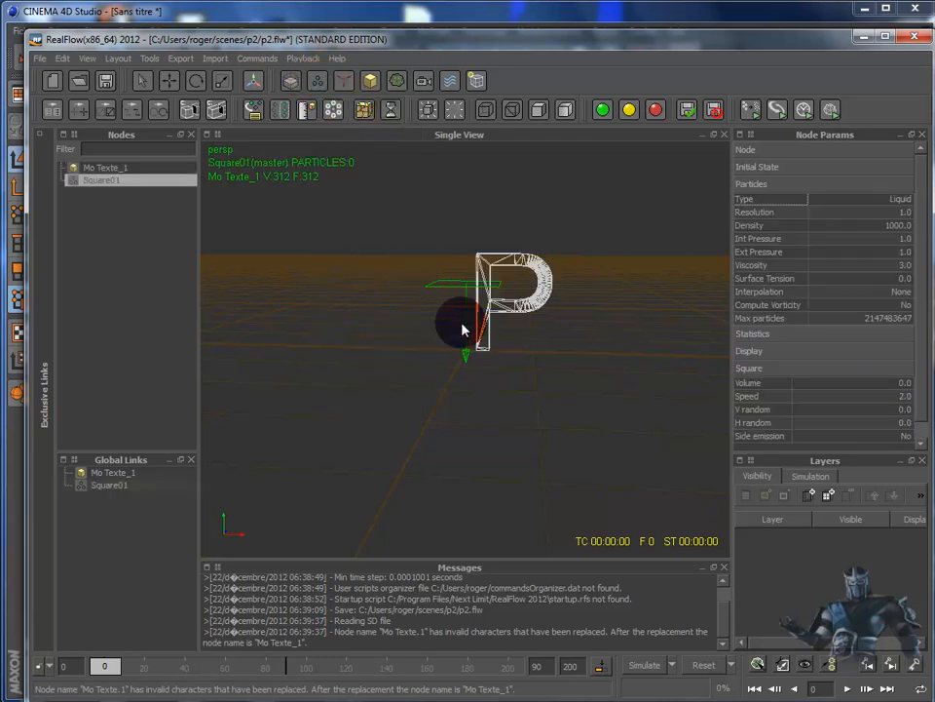
Rotate the square emitter about 180° around its X axis so it emits upward
{"action": "scroll", "coordinate": [564, 395], "scroll_direction": "up", "scroll_amount": 2}
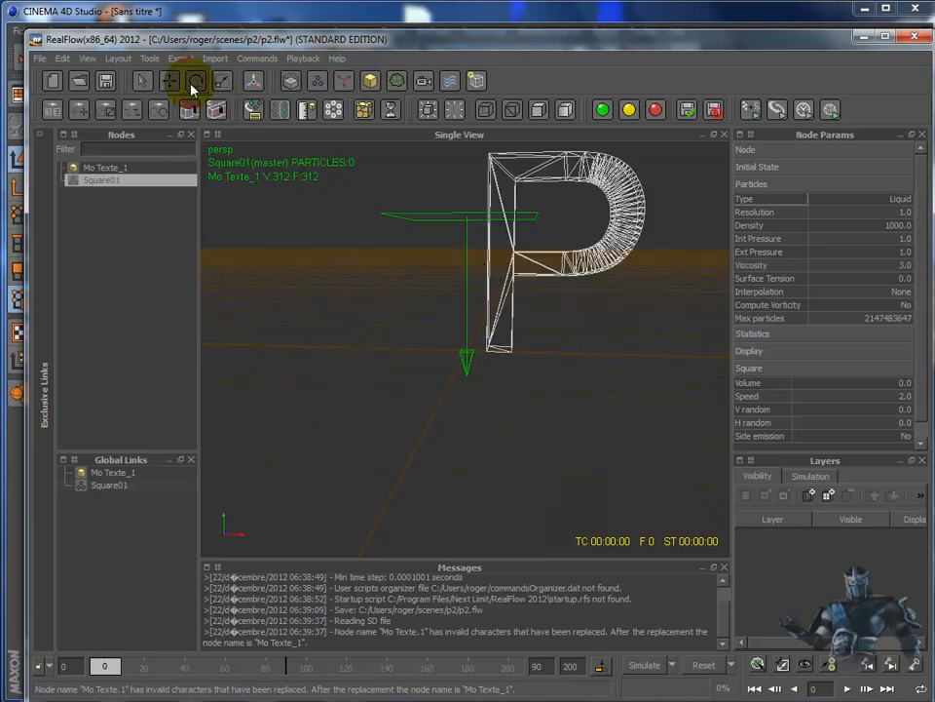
{"action": "left_click_drag", "start_coordinate": [443, 407], "coordinate": [596, 412], "text": "alt"}
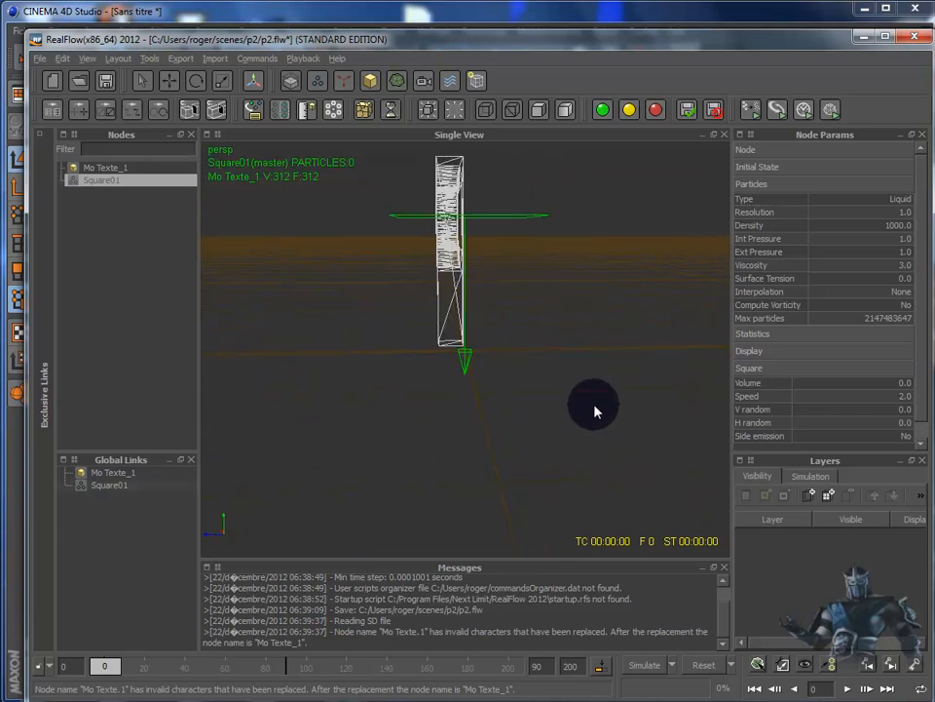
{"action": "left_click", "coordinate": [196, 82]}
{"action": "left_click_drag", "start_coordinate": [388, 193], "coordinate": [727, 279]}
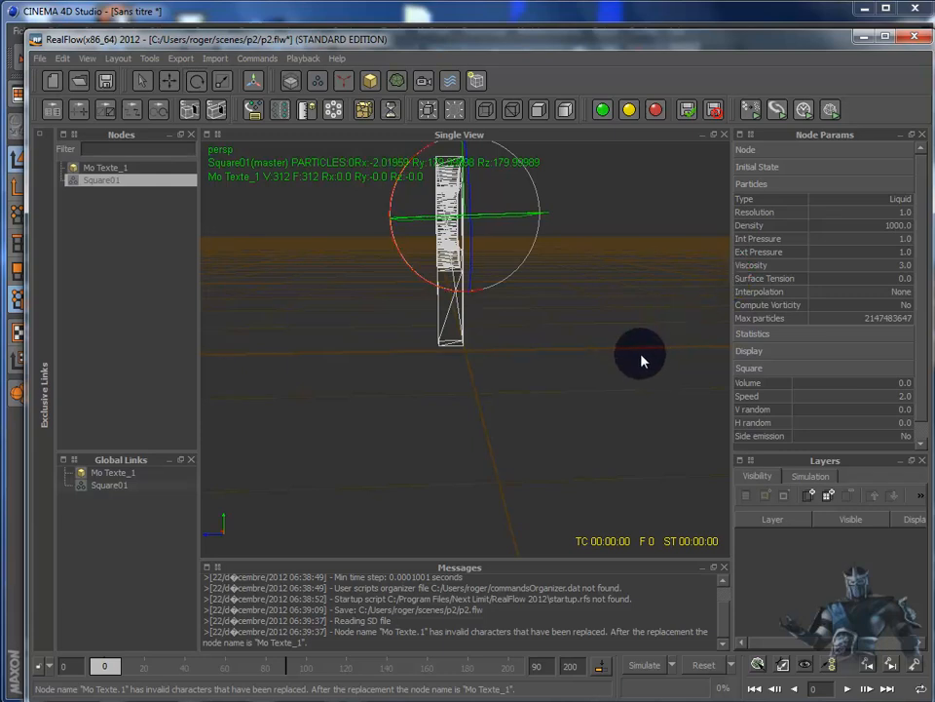
Lower the square emitter to the foot of the letter P, at a Y position of about 0.06
{"action": "left_click_drag", "start_coordinate": [639, 356], "coordinate": [490, 366], "text": "alt"}
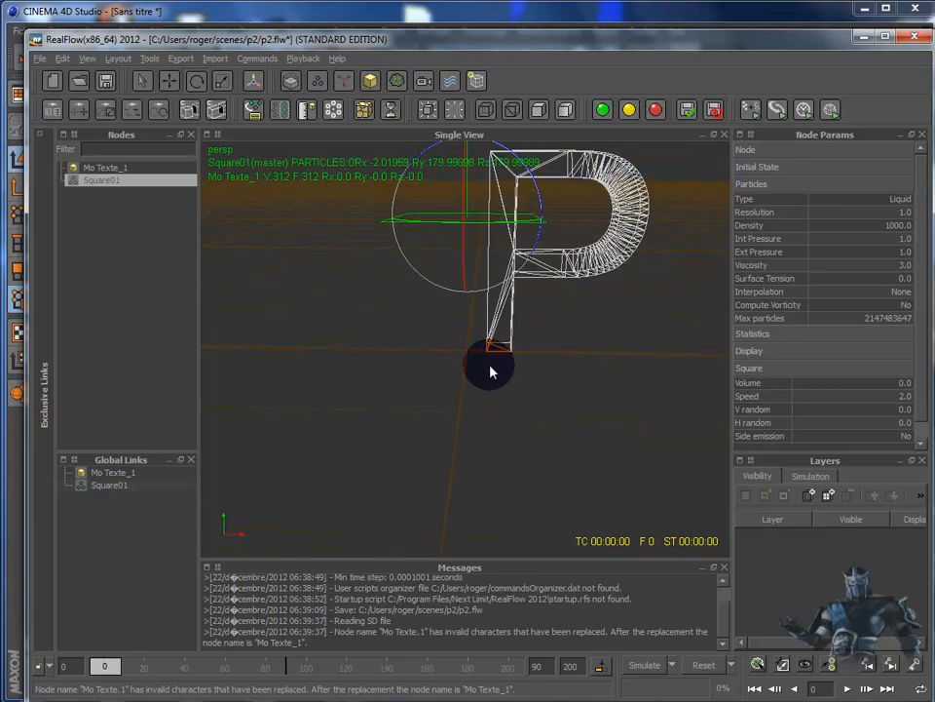
{"action": "left_click", "coordinate": [169, 81]}
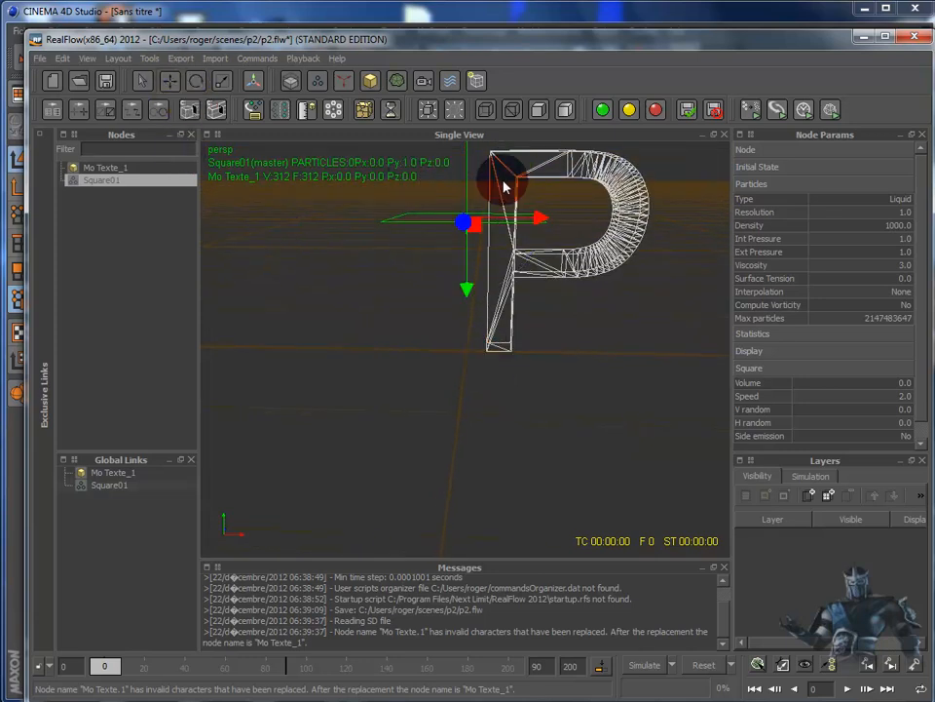
{"action": "left_click_drag", "start_coordinate": [468, 245], "coordinate": [467, 404]}
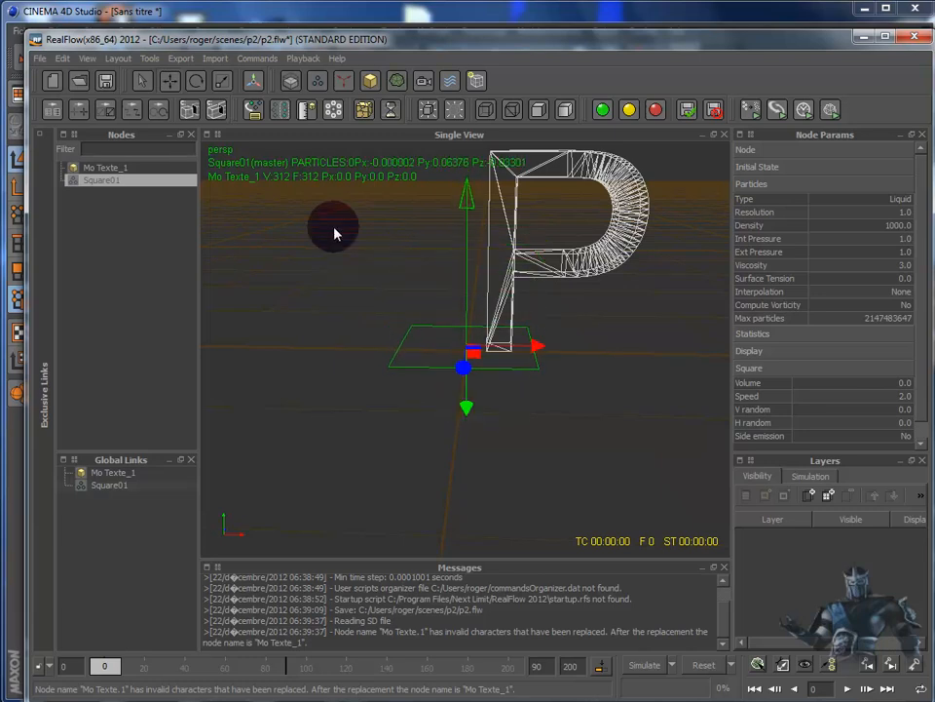
Scale the square emitter down to about 0.20 in X and 0.19 in Z to suit the P's stem
{"action": "key", "text": "r"}
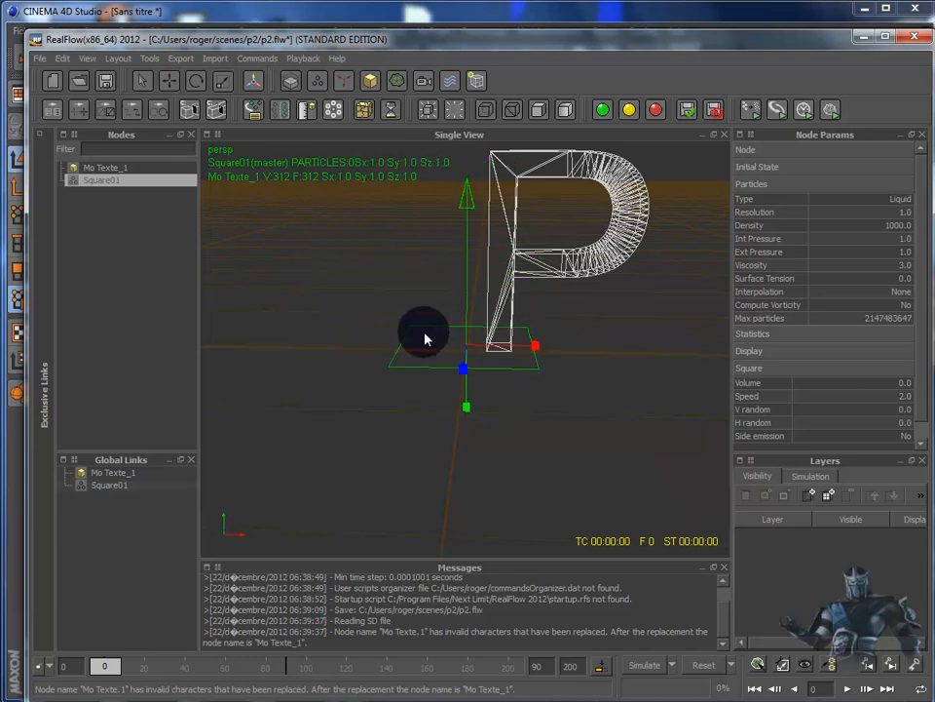
{"action": "left_click_drag", "start_coordinate": [535, 345], "coordinate": [439, 359]}
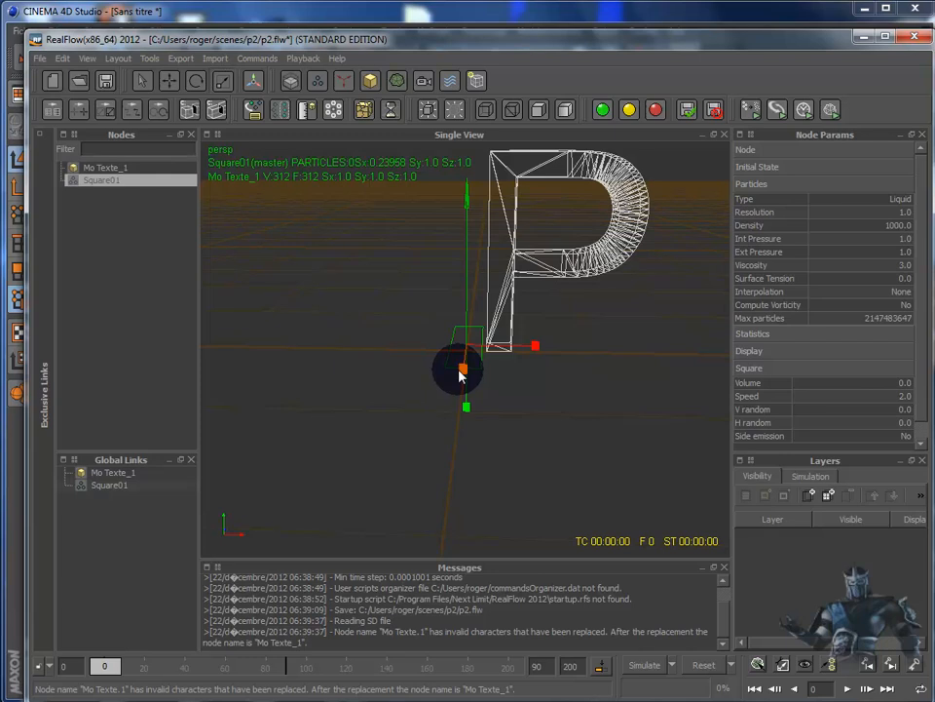
{"action": "left_click_drag", "start_coordinate": [462, 374], "coordinate": [465, 353]}
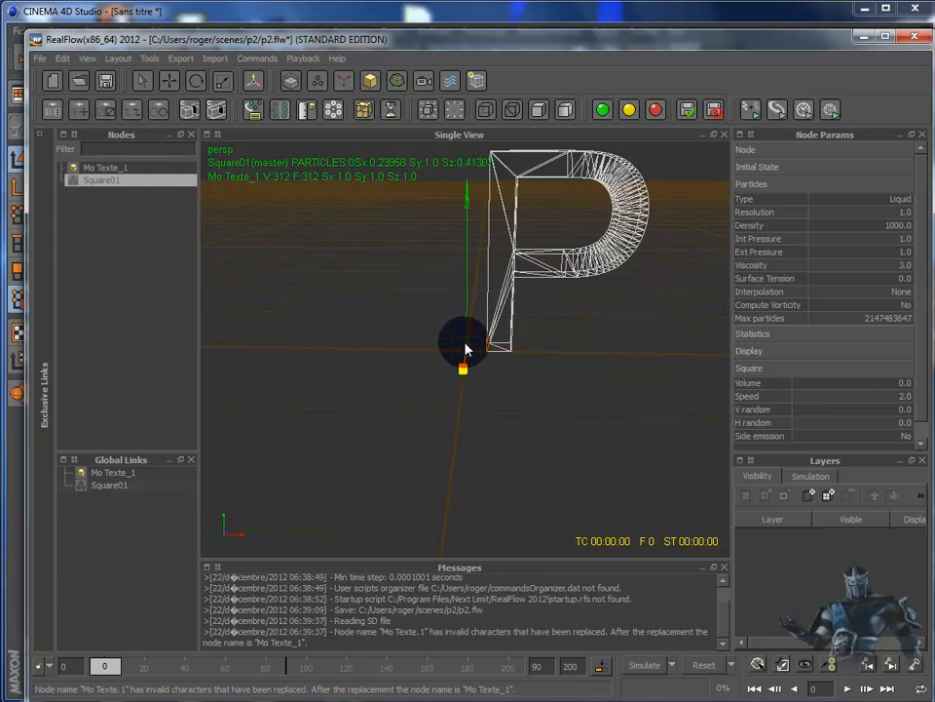
{"action": "scroll", "coordinate": [585, 404], "scroll_direction": "up", "scroll_amount": 3}
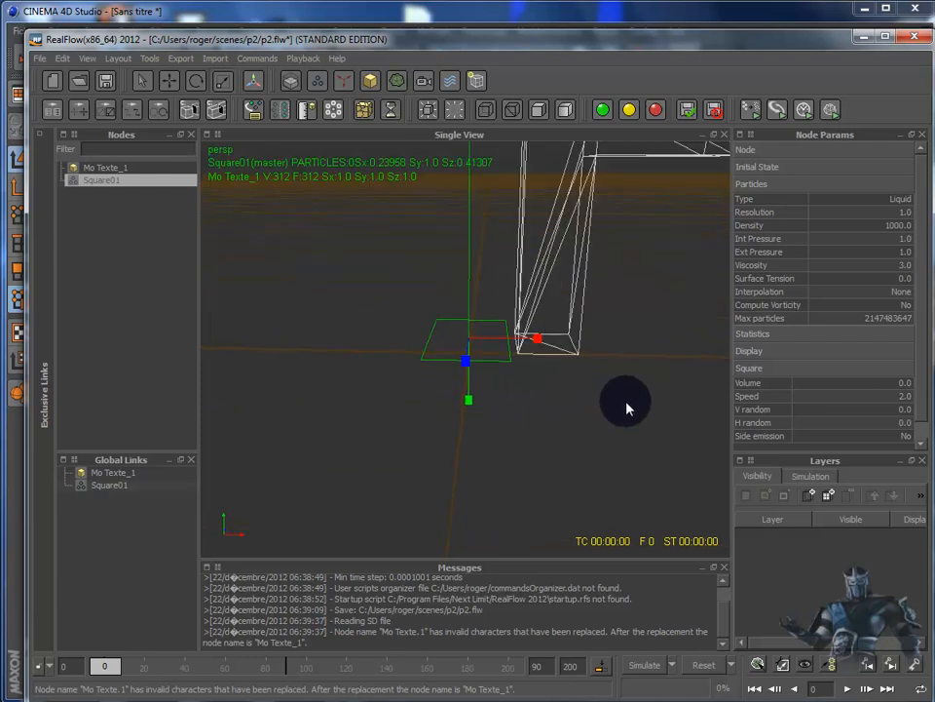
{"action": "scroll", "coordinate": [626, 405], "scroll_direction": "up", "scroll_amount": 1}
{"action": "scroll", "coordinate": [585, 351], "scroll_direction": "up", "scroll_amount": 2}
{"action": "left_click_drag", "start_coordinate": [547, 318], "coordinate": [471, 305]}
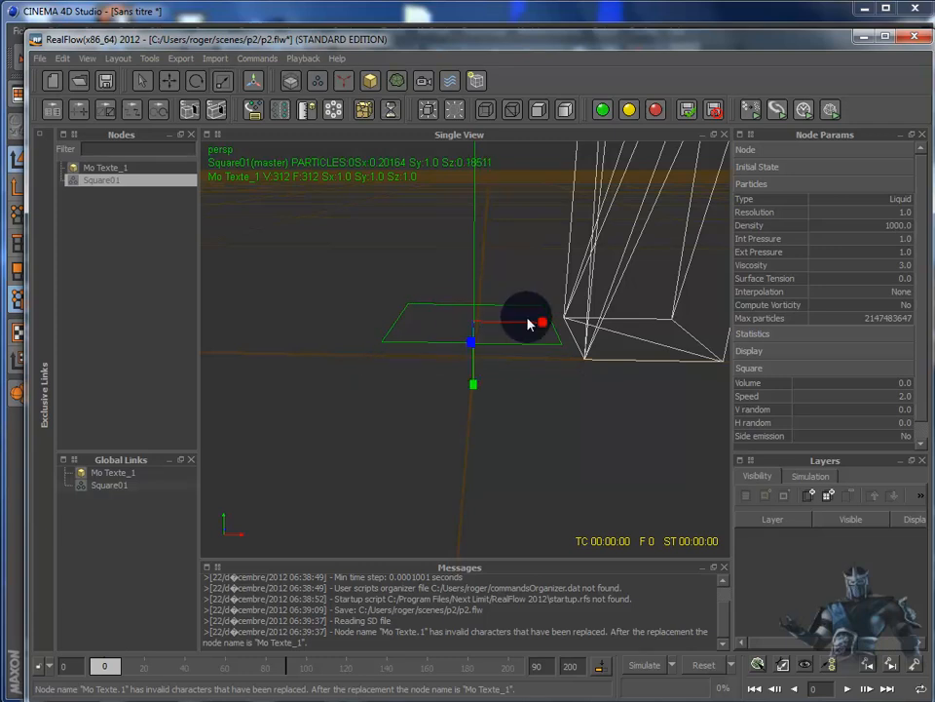
Move the emitter along X to about 0.24 inside the P's stem and narrow its X scale to about 0.14
{"action": "left_click_drag", "start_coordinate": [543, 329], "coordinate": [712, 343]}
{"action": "key", "text": "w"}
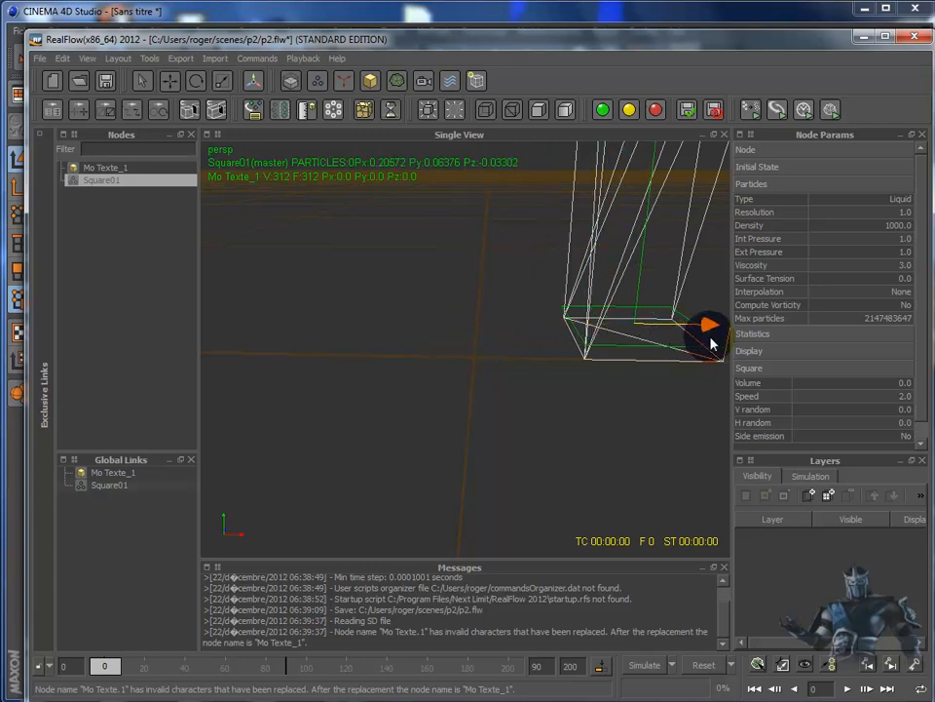
{"action": "middle_click_drag", "start_coordinate": [687, 417], "coordinate": [534, 403], "text": "alt"}
{"action": "left_click_drag", "start_coordinate": [541, 309], "coordinate": [571, 314]}
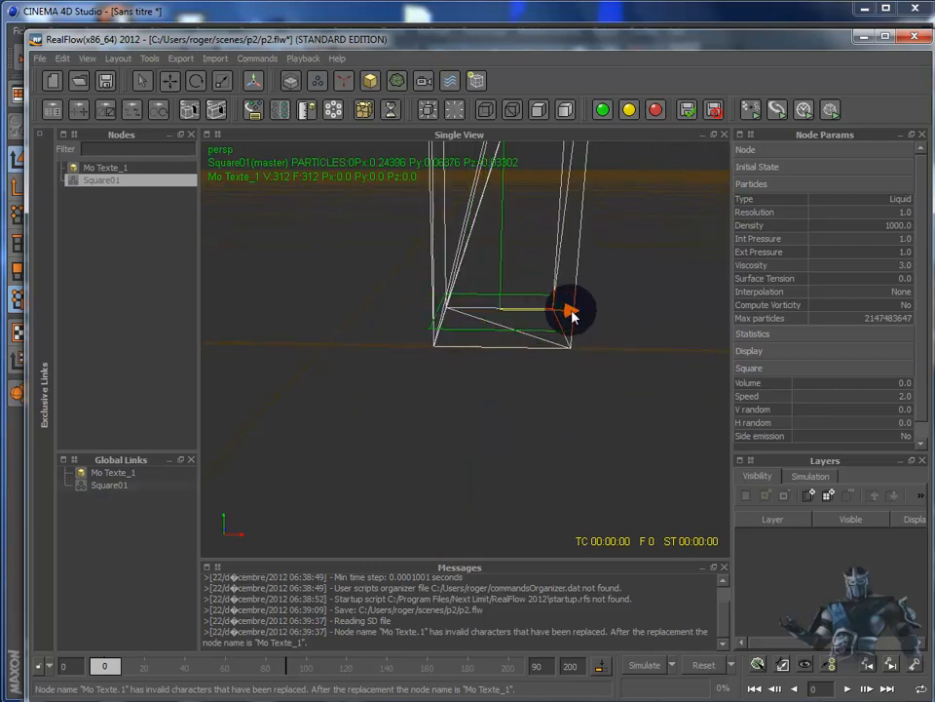
{"action": "key", "text": "r"}
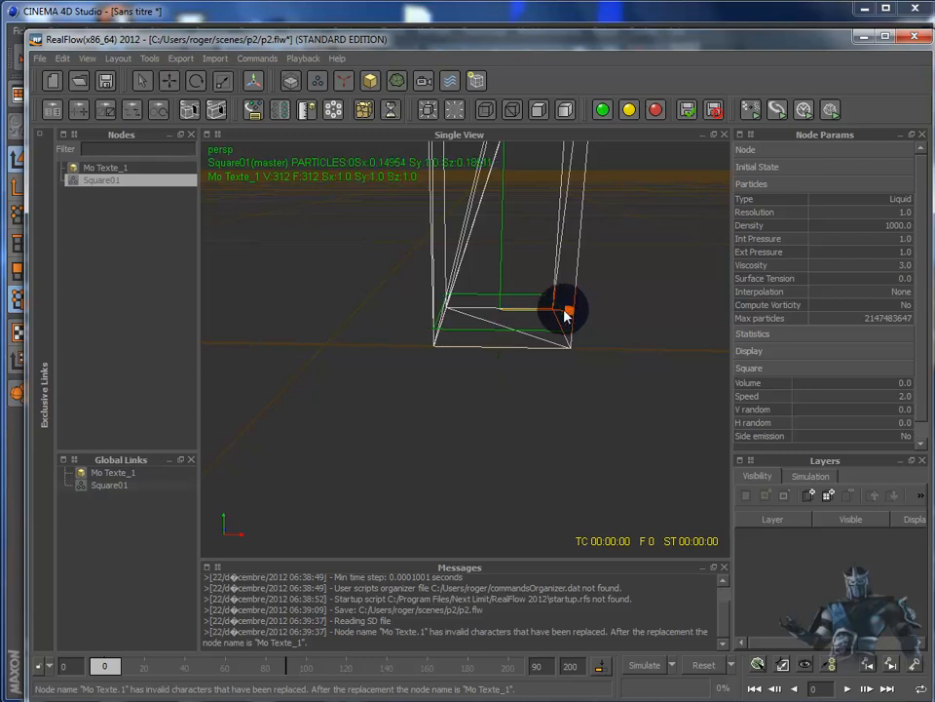
Centre the emitter in the stem's depth at Z about 0.10 and lower it to Y about 0.01
{"action": "left_click_drag", "start_coordinate": [654, 356], "coordinate": [621, 357], "text": "alt"}
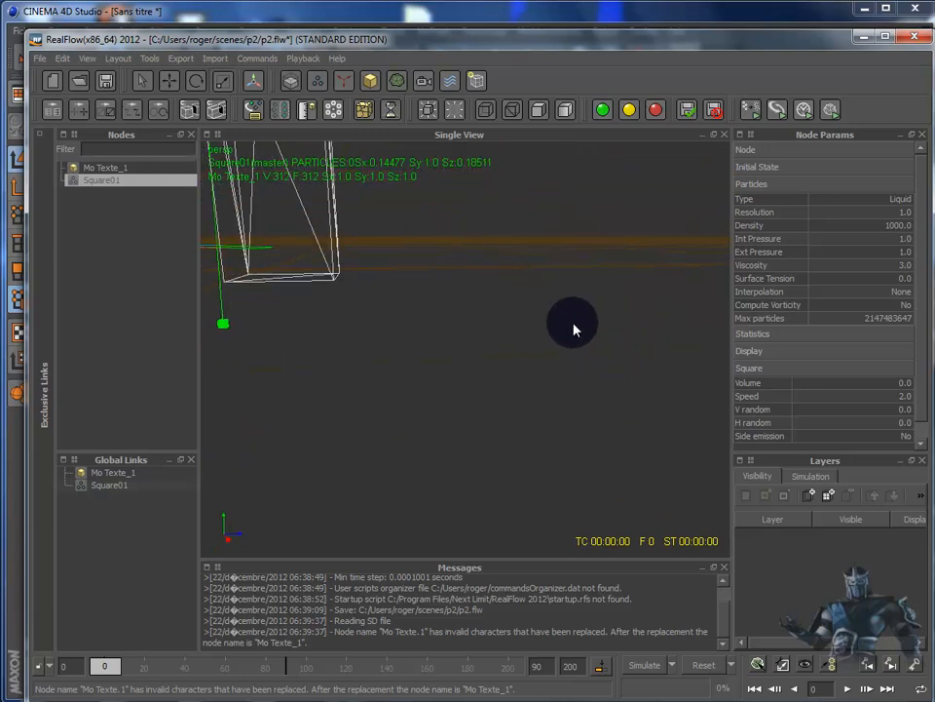
{"action": "left_click_drag", "start_coordinate": [573, 329], "coordinate": [727, 411], "text": "alt"}
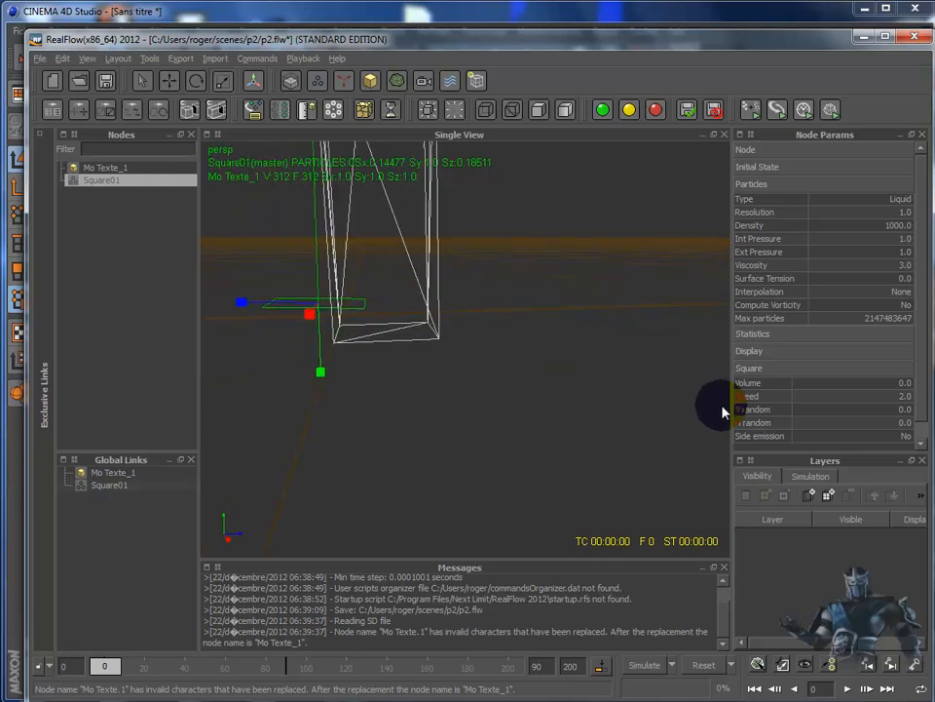
{"action": "left_click", "coordinate": [170, 83]}
{"action": "left_click_drag", "start_coordinate": [243, 303], "coordinate": [314, 312]}
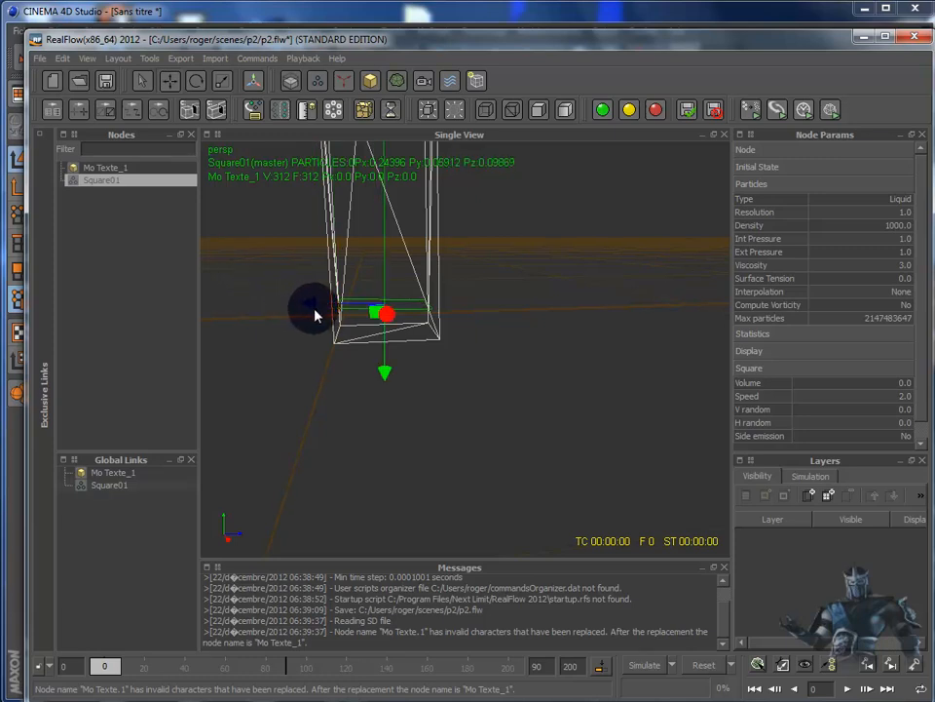
{"action": "left_click_drag", "start_coordinate": [385, 368], "coordinate": [385, 390]}
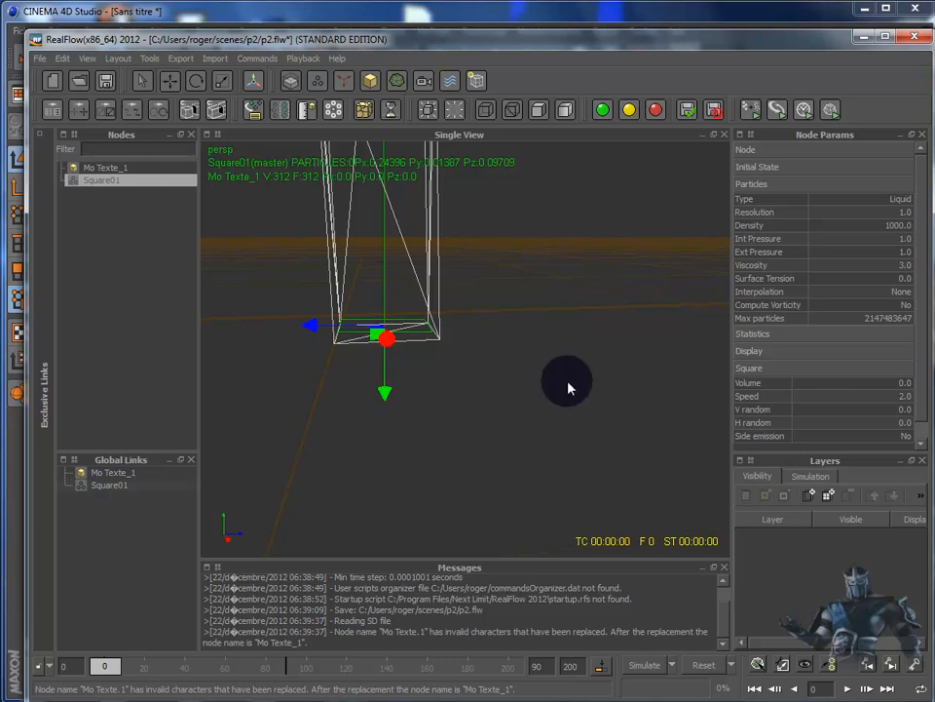
Set the square emitter's particle Resolution to 4 and Viscosity to 2
{"action": "scroll", "coordinate": [565, 391], "scroll_direction": "down", "scroll_amount": 5}
{"action": "scroll", "coordinate": [563, 392], "scroll_direction": "down", "scroll_amount": 2}
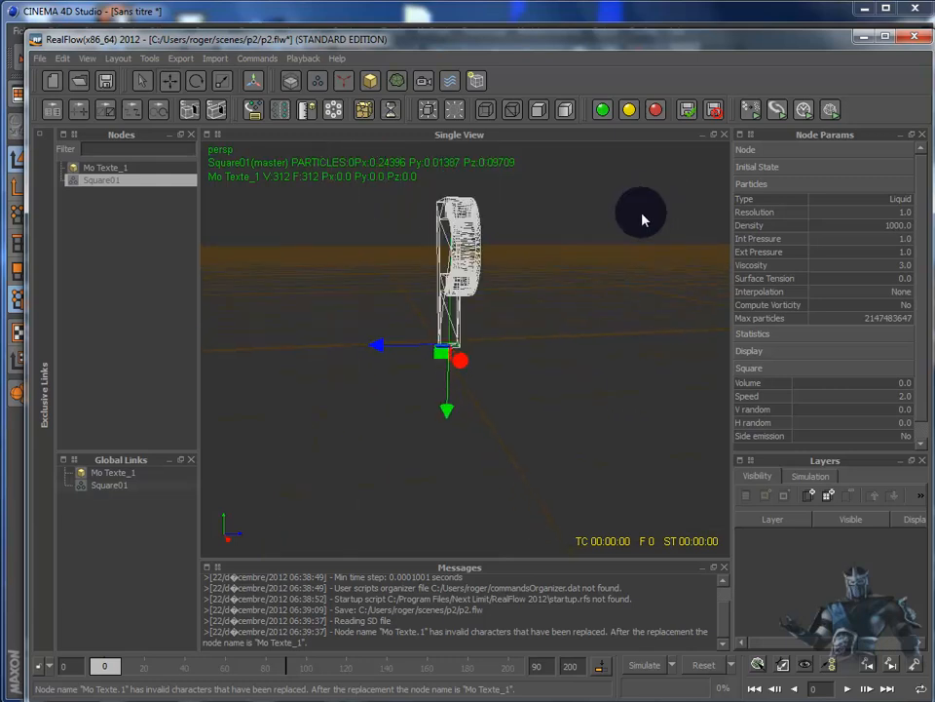
{"action": "left_click_drag", "start_coordinate": [639, 211], "coordinate": [754, 225], "text": "alt"}
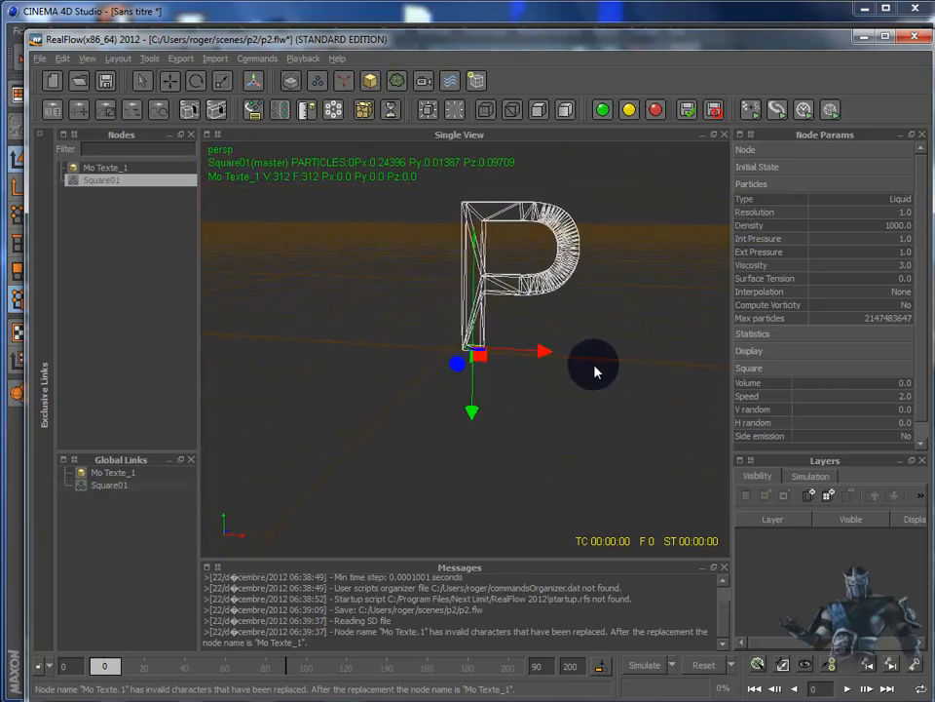
{"action": "middle_click_drag", "start_coordinate": [596, 370], "coordinate": [551, 424], "text": "alt"}
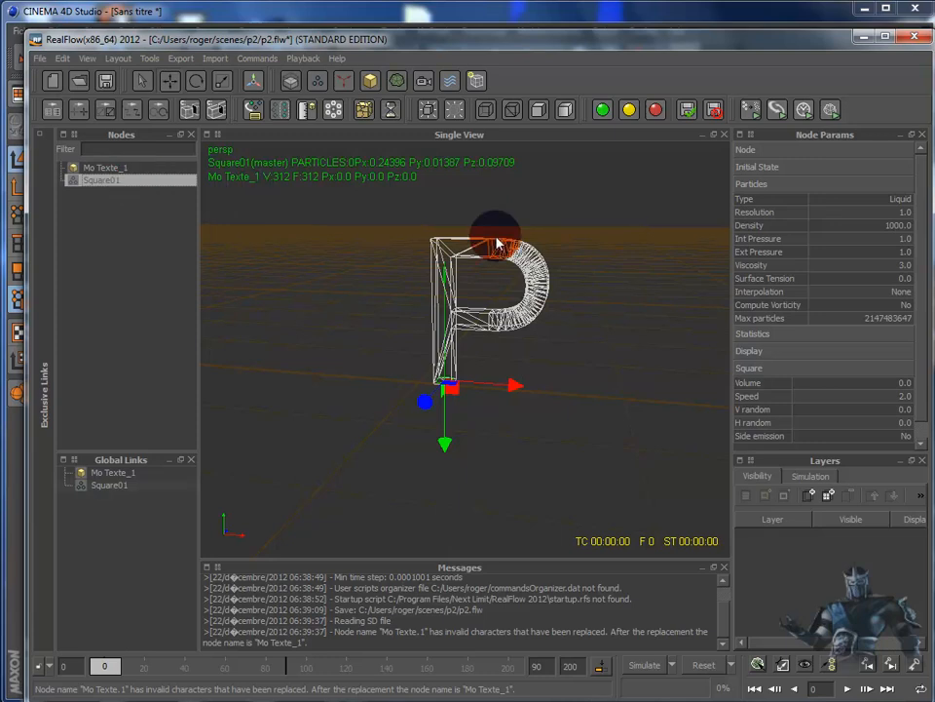
{"action": "left_click", "coordinate": [851, 216]}
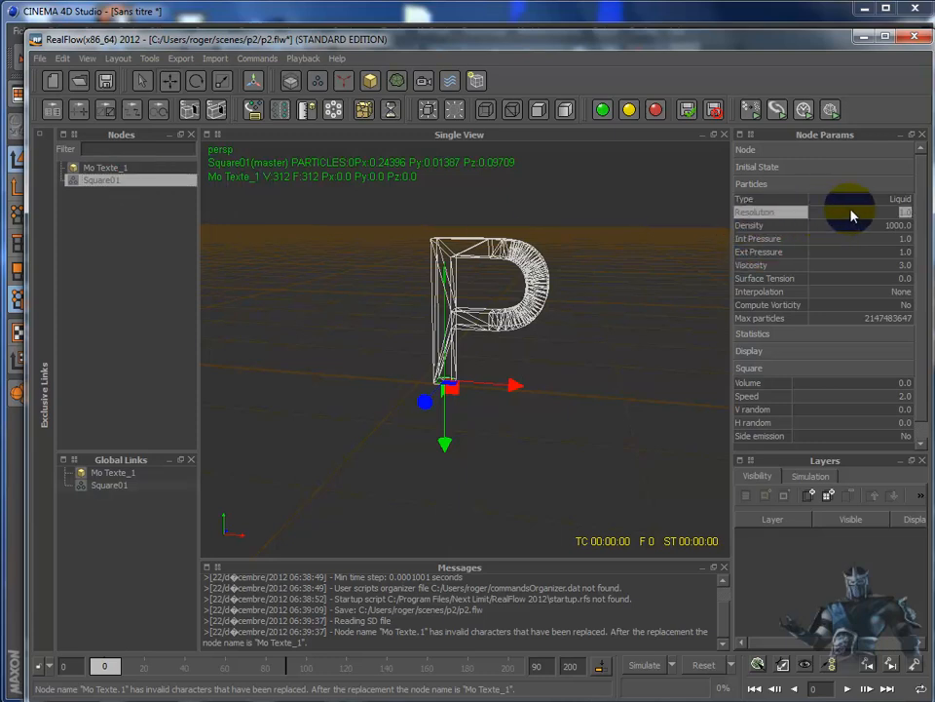
{"action": "type", "text": "4"}
{"action": "left_click", "coordinate": [909, 267]}
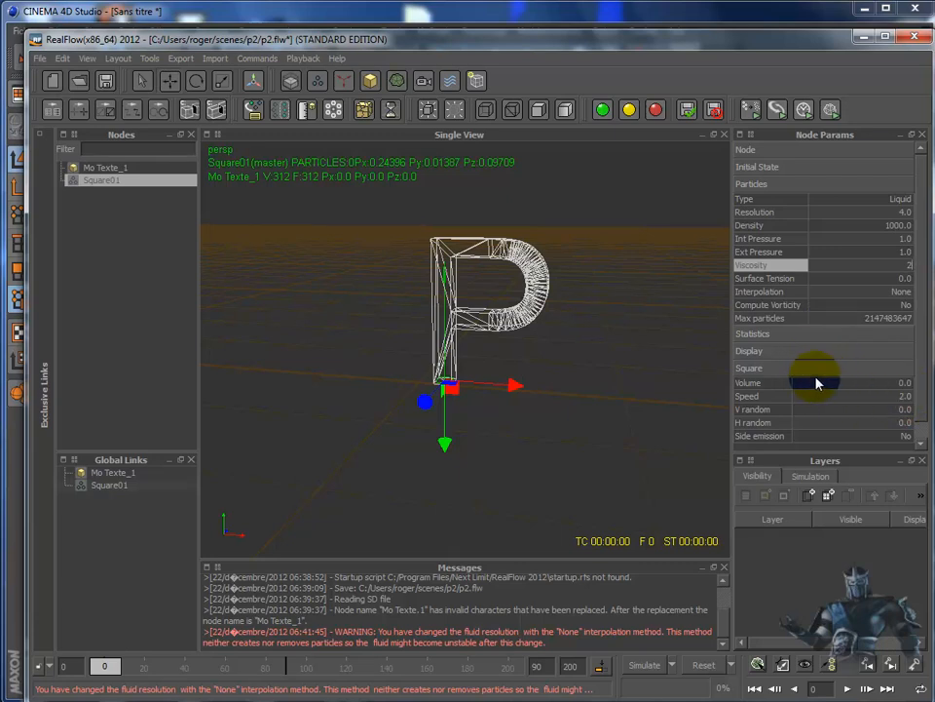
Add a Particle mesh (RenderKit) and check that the square emitter is included under it
{"action": "left_click", "coordinate": [397, 84]}
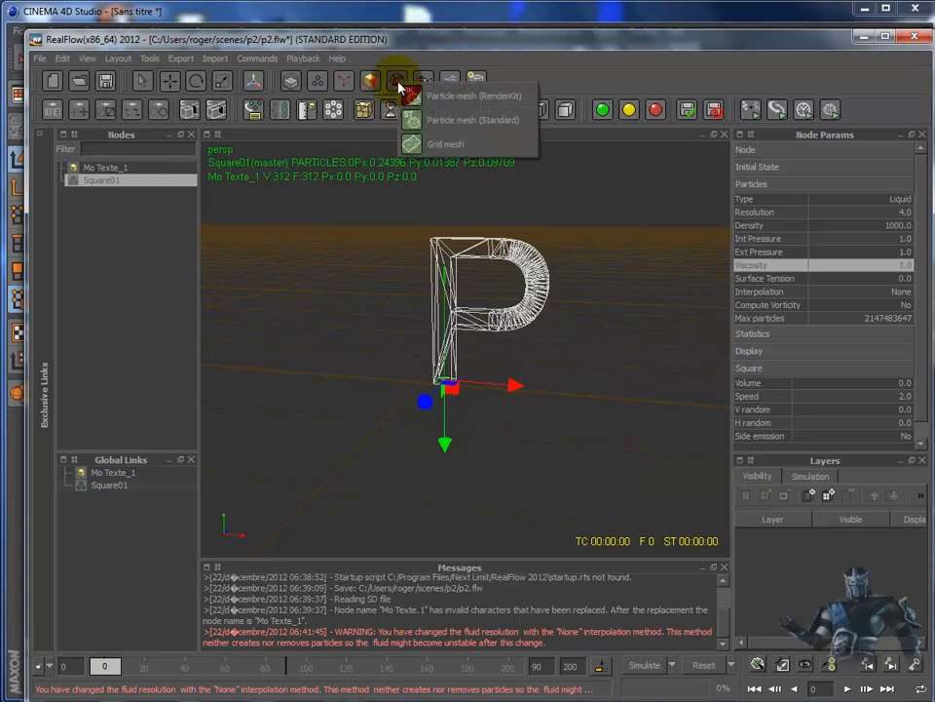
{"action": "left_click", "coordinate": [429, 94]}
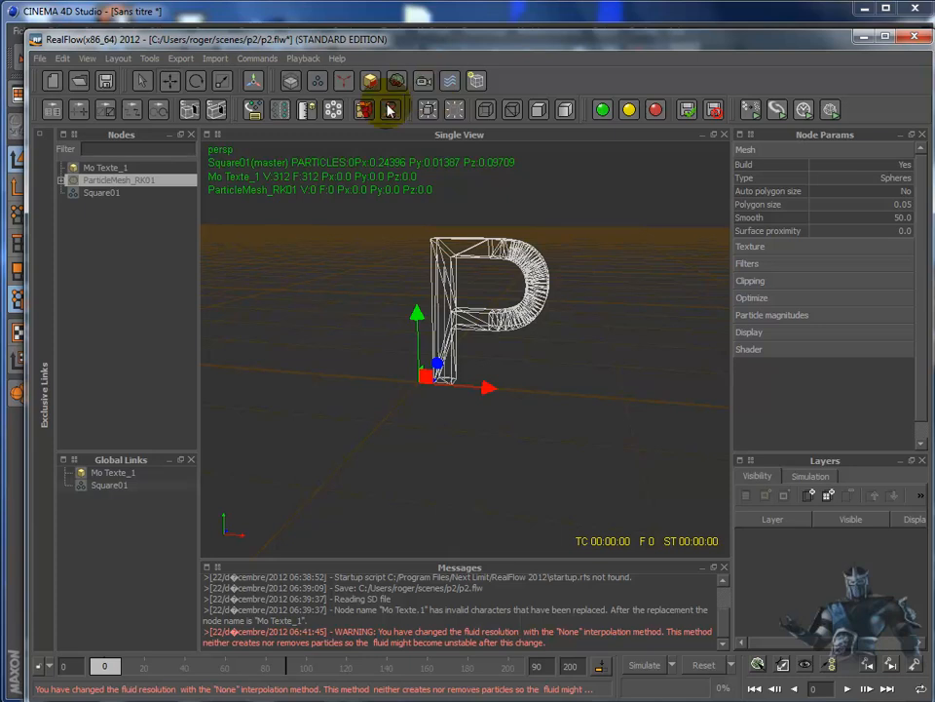
{"action": "left_click", "coordinate": [61, 181]}
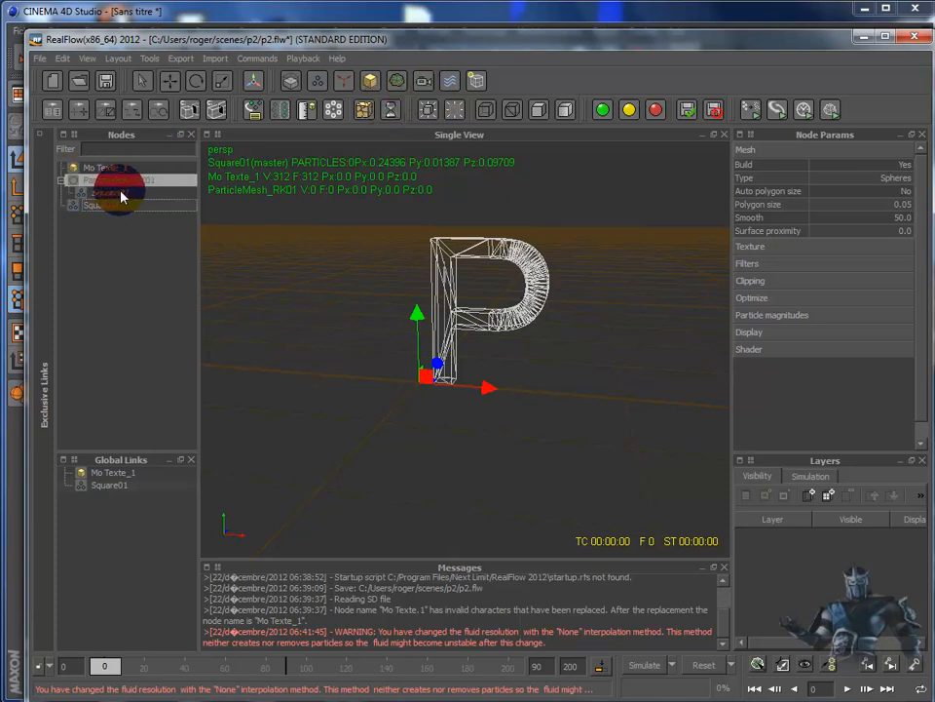
{"action": "left_click", "coordinate": [62, 183]}
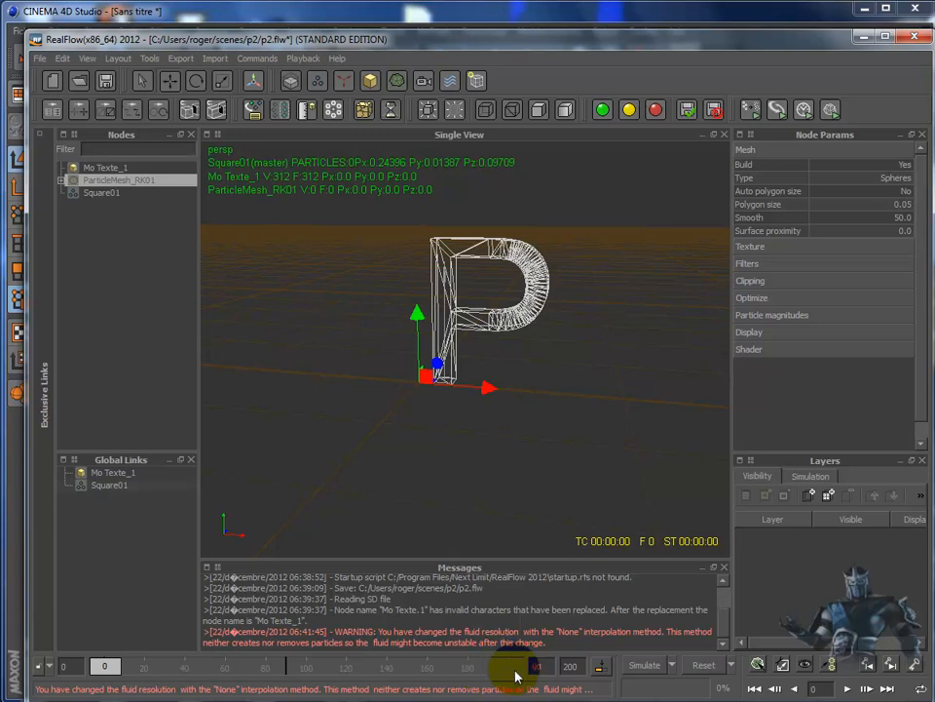
Run the fluid simulation through frame 200, viewing the liquid mesh as it fills the letter P
{"action": "left_click", "coordinate": [645, 666]}
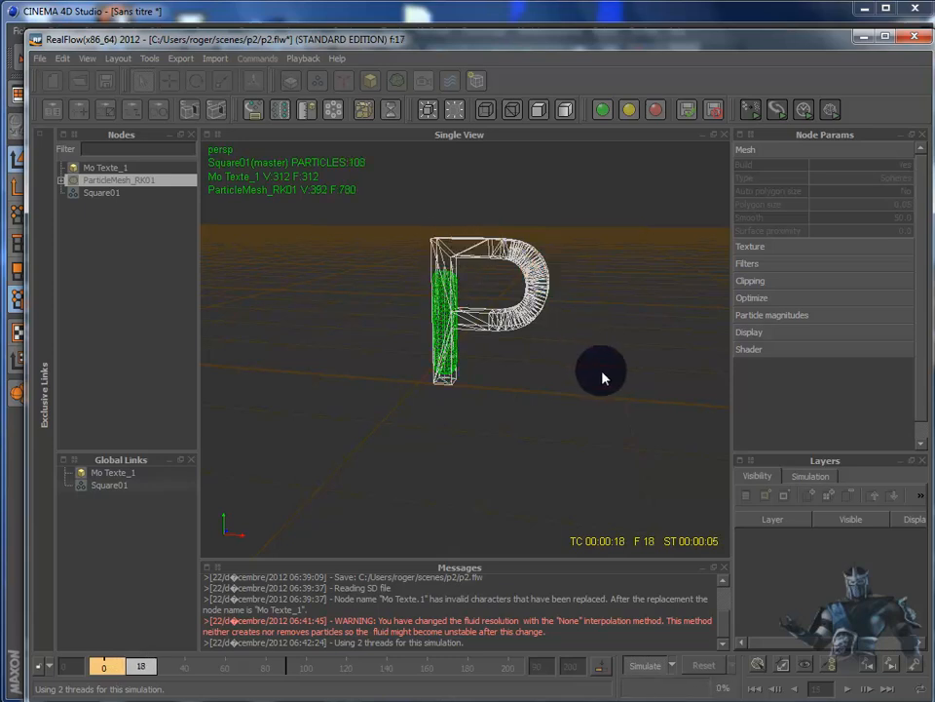
{"action": "scroll", "coordinate": [604, 378], "scroll_direction": "up", "scroll_amount": 3}
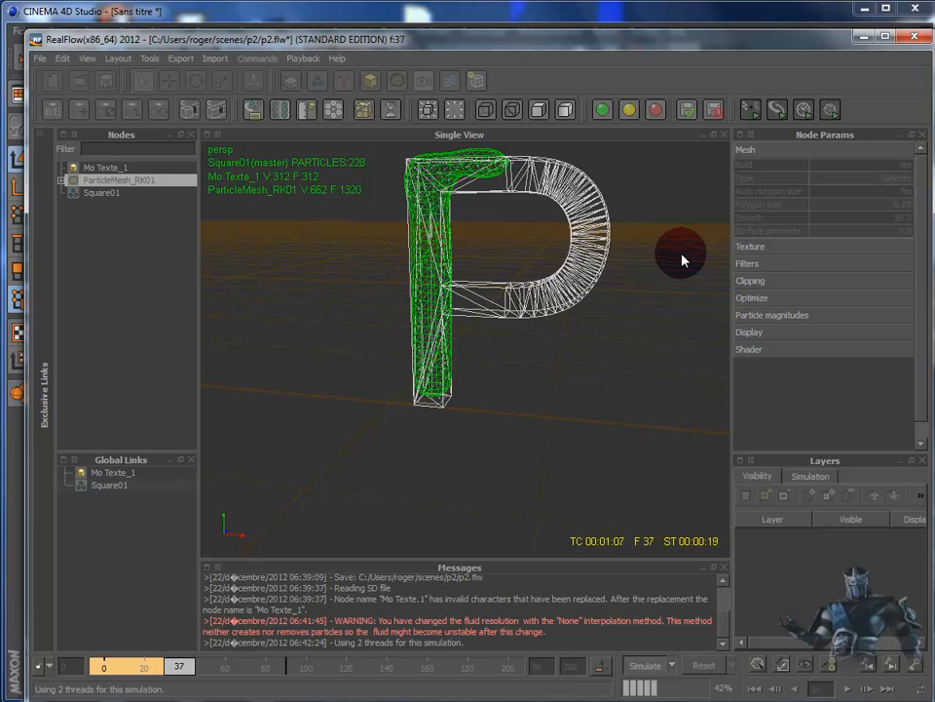
{"action": "left_click_drag", "start_coordinate": [682, 260], "coordinate": [634, 352], "text": "alt"}
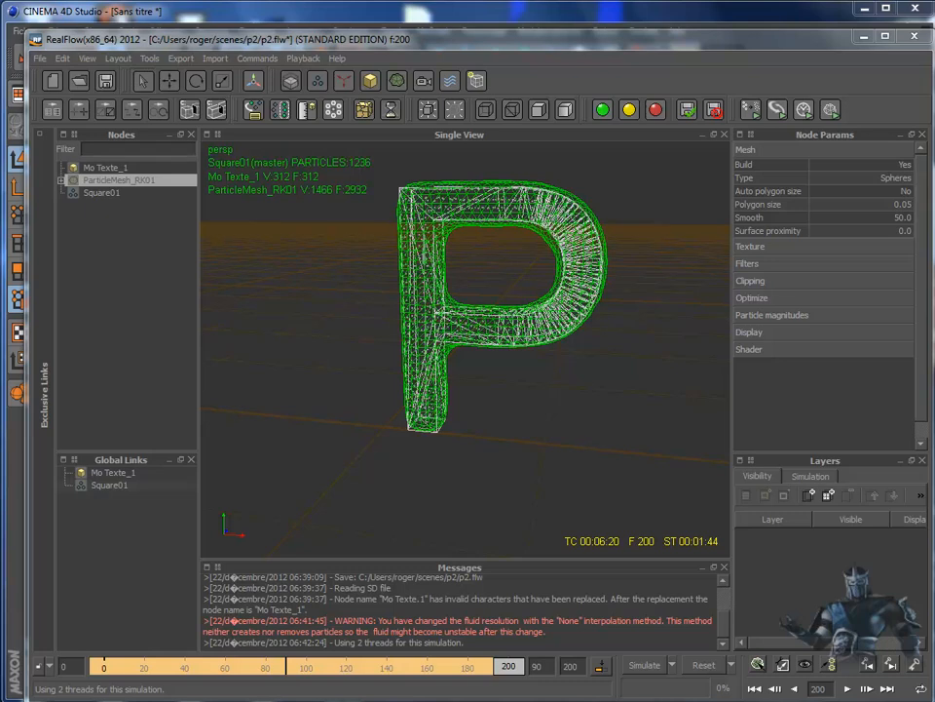
Browse to the scenes/p2/meshes folder on drive C and examine the exported ParticleMesh_RK01 mesh files
{"action": "key", "text": "super"}
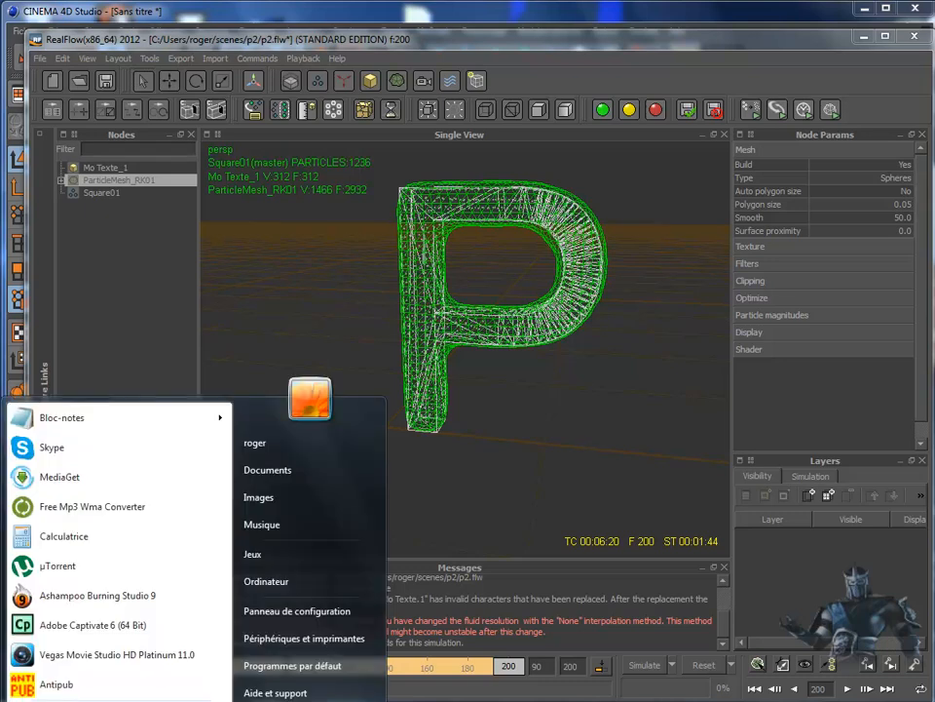
{"action": "left_click", "coordinate": [286, 588]}
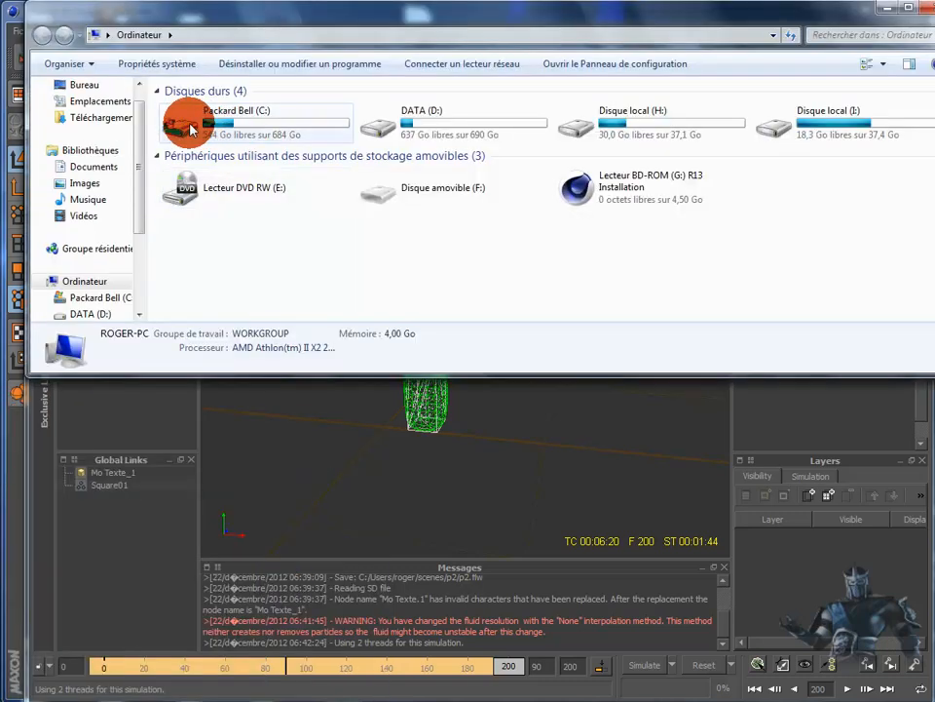
{"action": "double_click", "coordinate": [185, 129]}
{"action": "left_click_drag", "start_coordinate": [382, 377], "coordinate": [366, 626]}
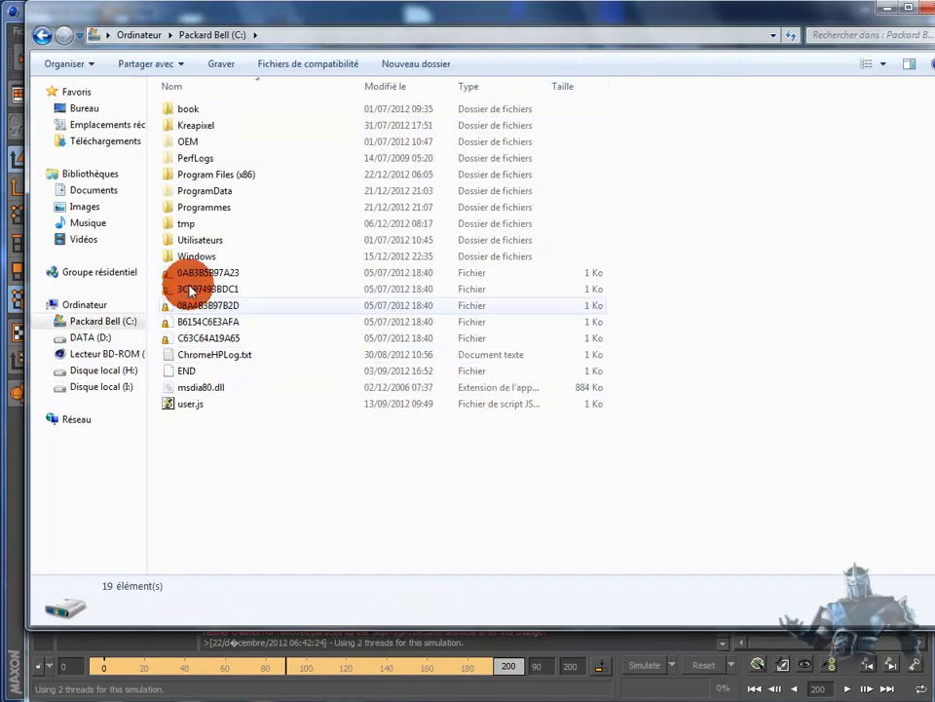
{"action": "double_click", "coordinate": [191, 242]}
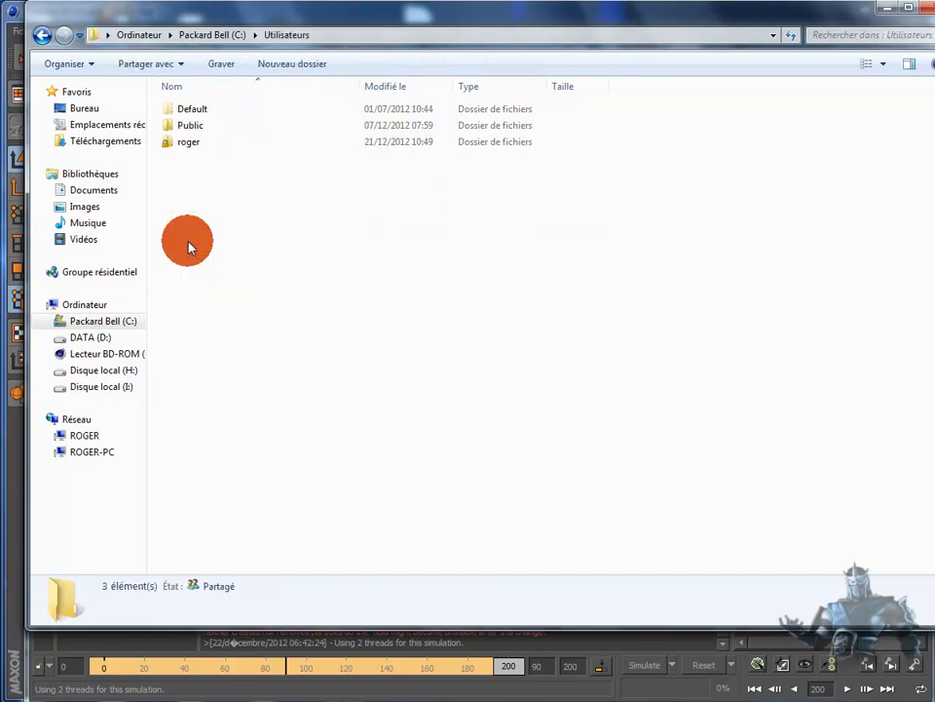
{"action": "double_click", "coordinate": [187, 146]}
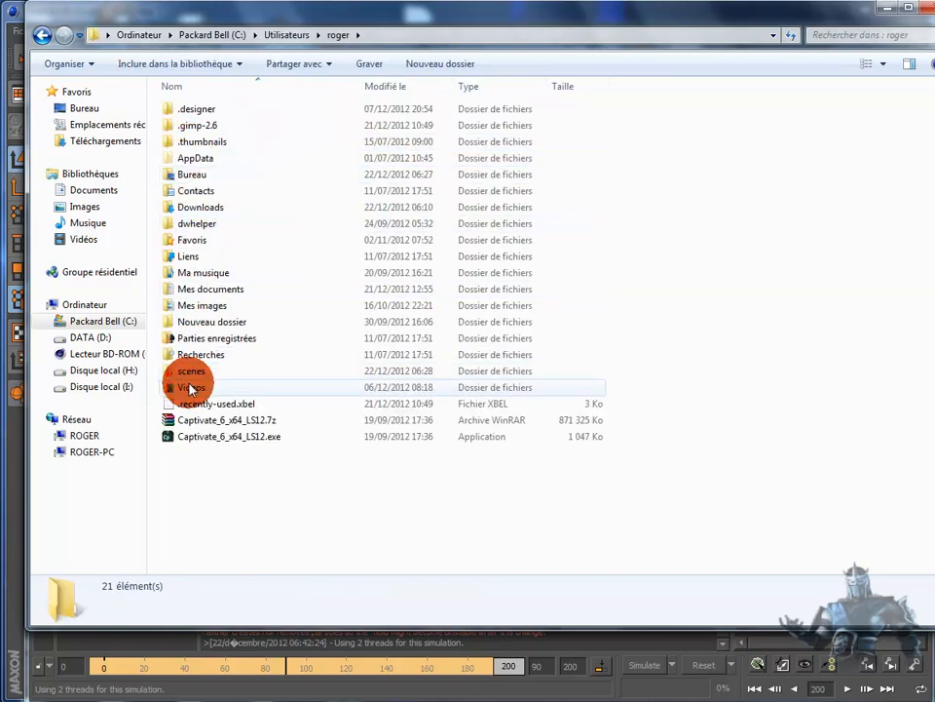
{"action": "double_click", "coordinate": [189, 378]}
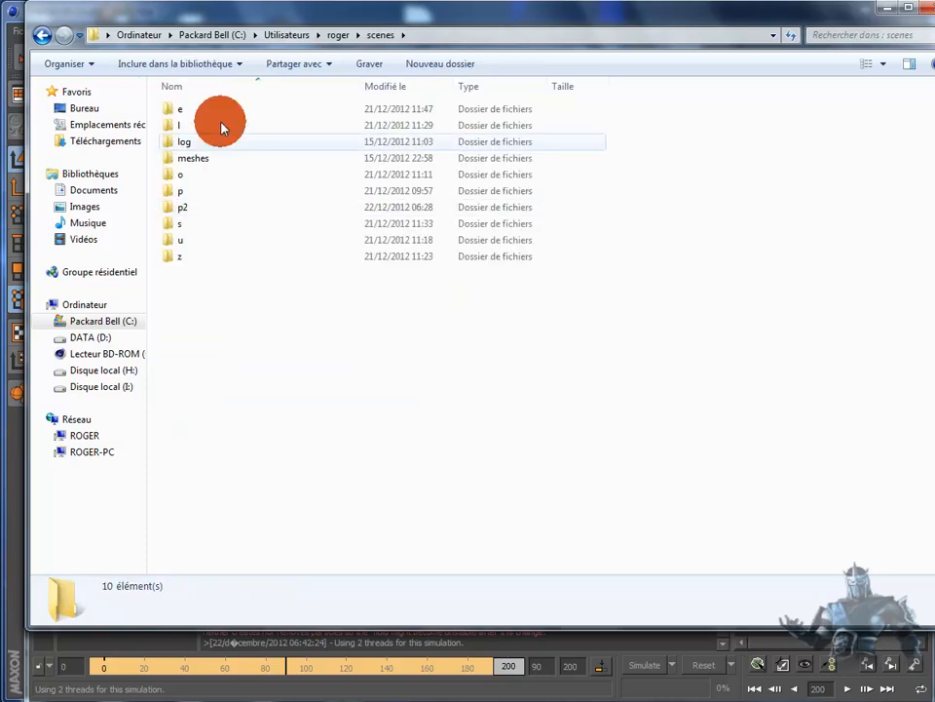
{"action": "double_click", "coordinate": [173, 202]}
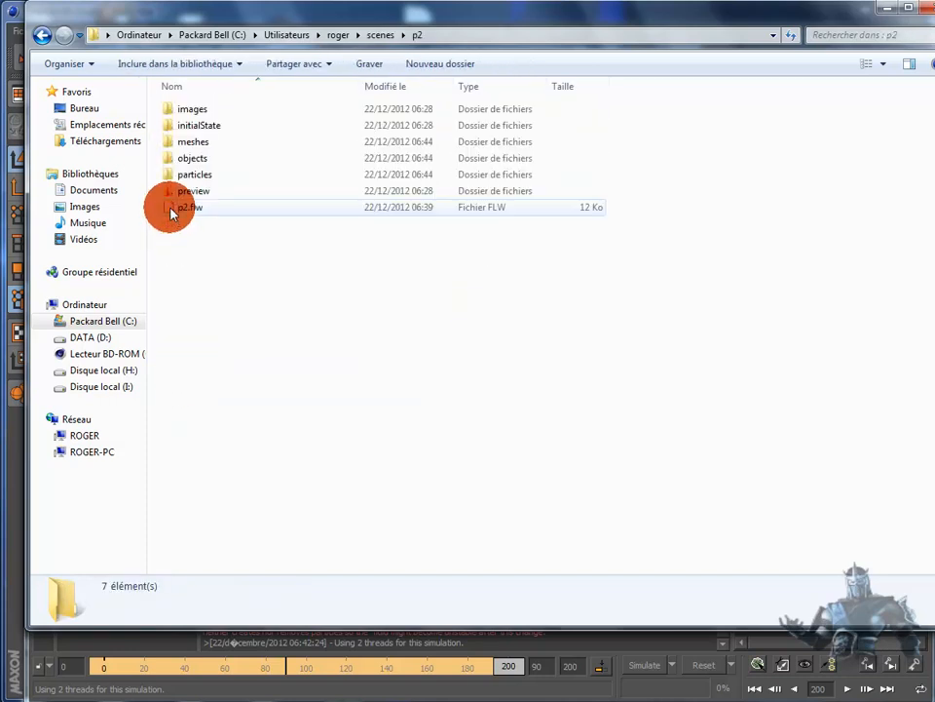
{"action": "double_click", "coordinate": [173, 142]}
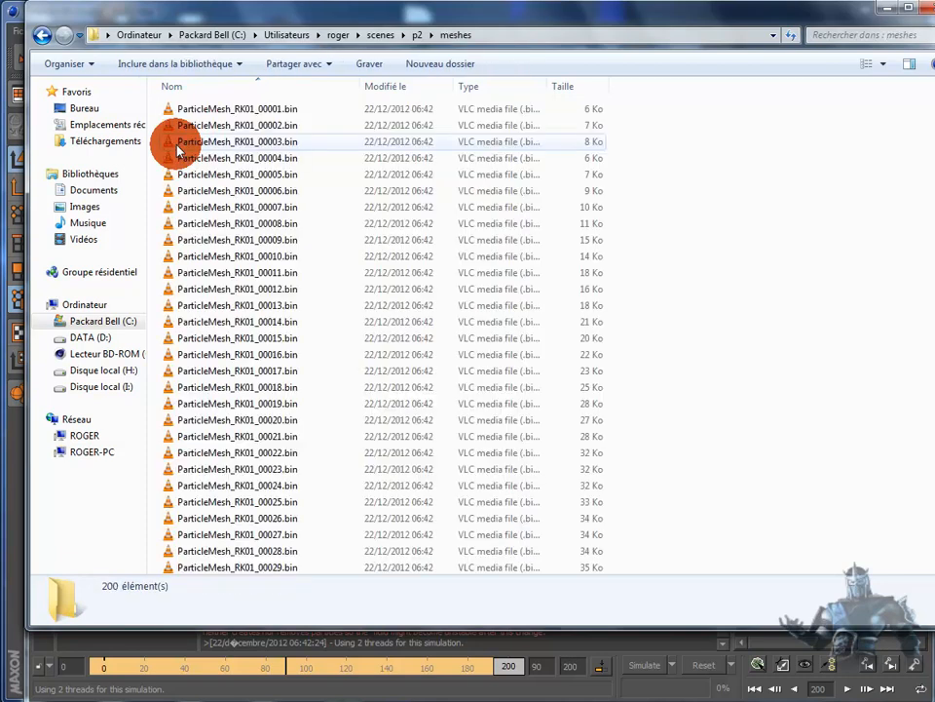
{"action": "scroll", "coordinate": [745, 317], "scroll_direction": "down", "scroll_amount": 20}
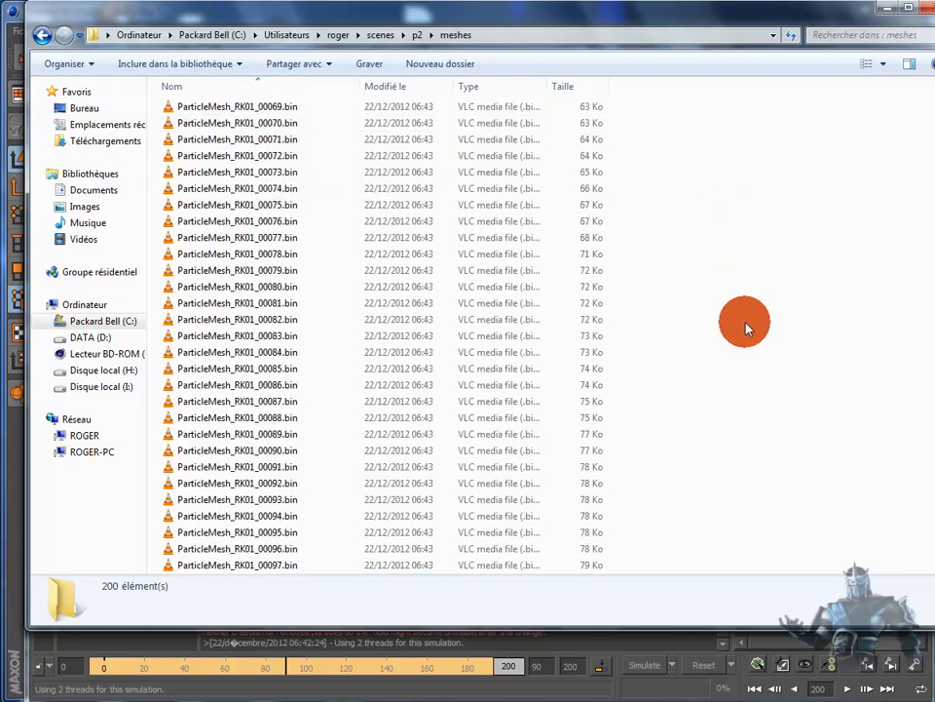
{"action": "scroll", "coordinate": [746, 329], "scroll_direction": "down", "scroll_amount": 20}
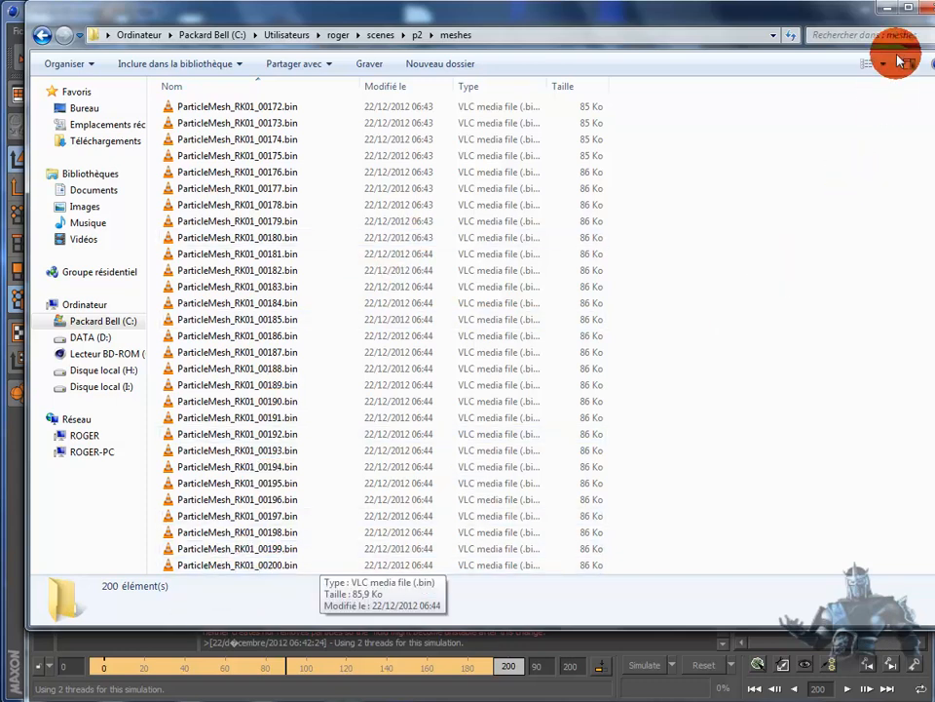
{"action": "left_click", "coordinate": [870, 12]}
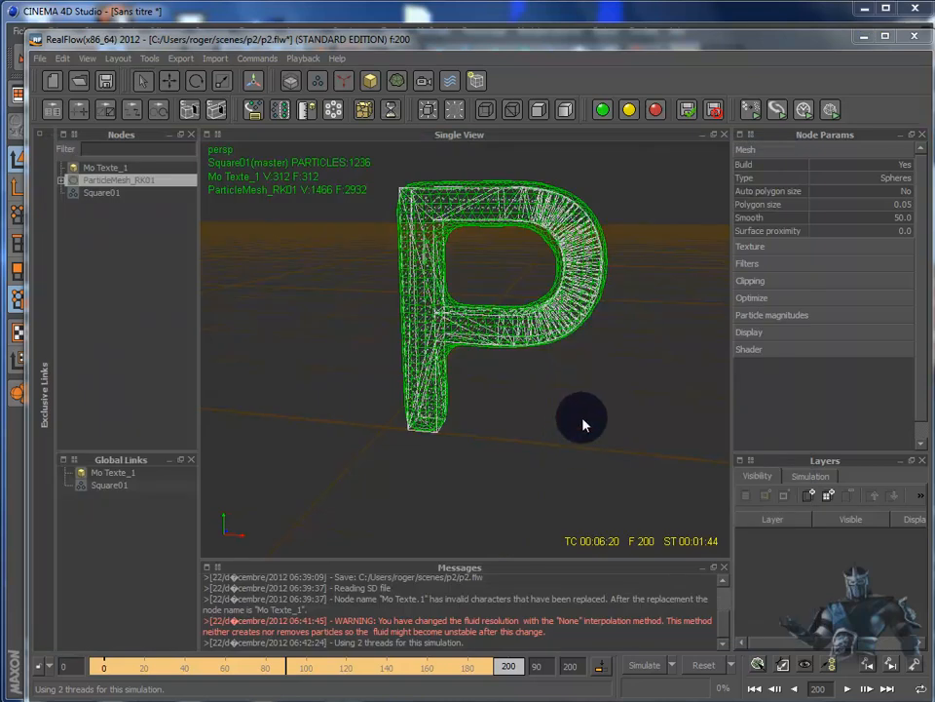
Close RealFlow without saving the scene, and delete the letter P polygon object in CINEMA 4D
{"action": "left_click", "coordinate": [914, 39]}
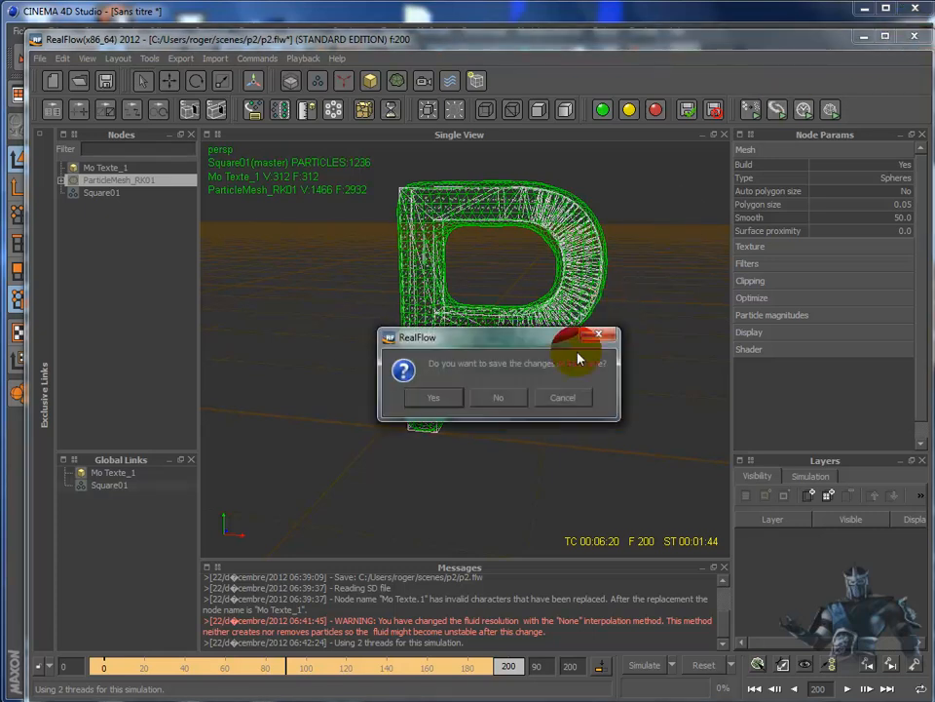
{"action": "left_click", "coordinate": [515, 400]}
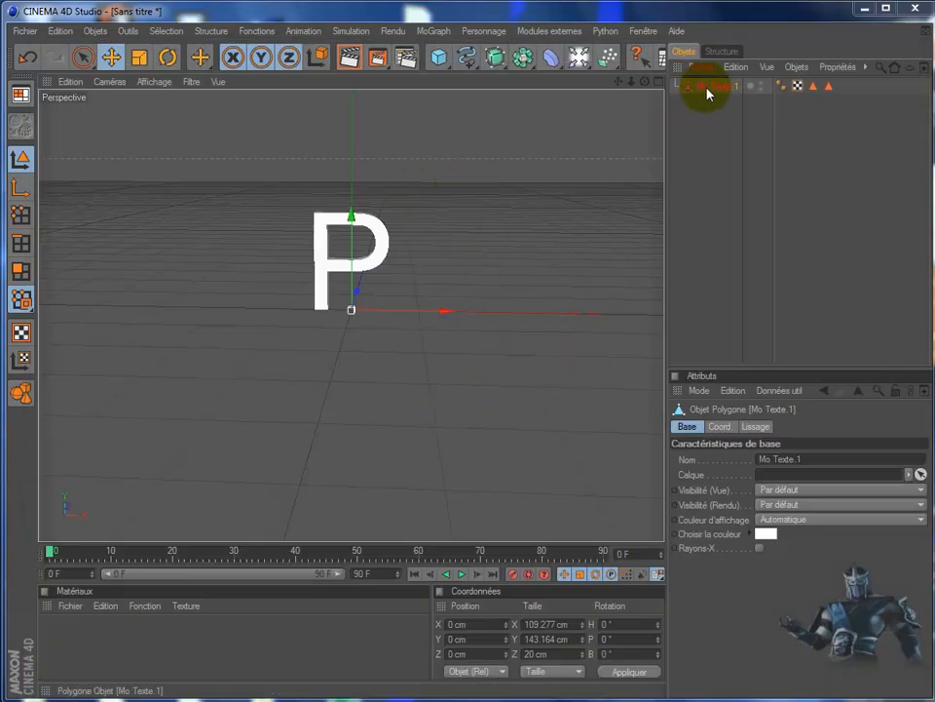
{"action": "key", "text": "Delete"}
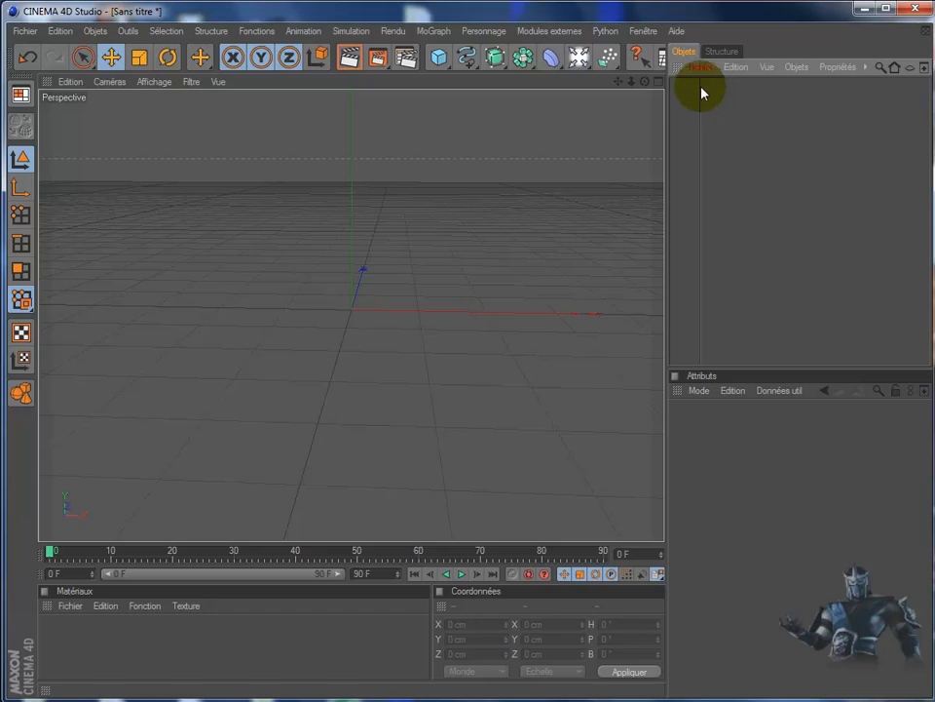
Add a RealFlow Mesh Importer and load ParticleMesh_RK01_00001.bin from the scenes/p2/meshes folder
{"action": "left_click", "coordinate": [547, 31]}
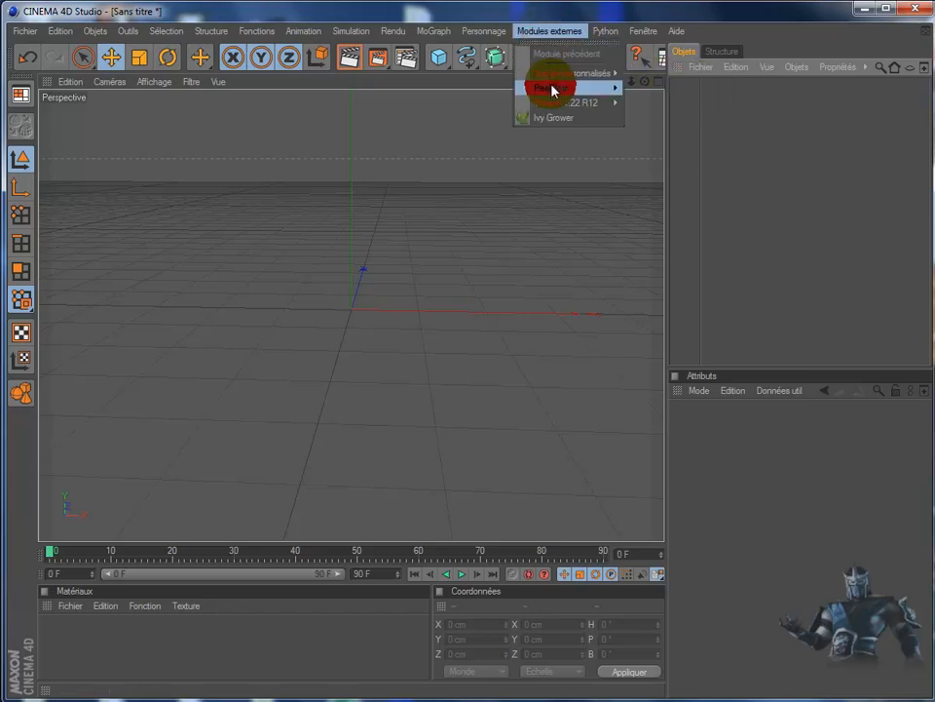
{"action": "mouse_move", "coordinate": [554, 89]}
{"action": "left_click", "coordinate": [669, 97]}
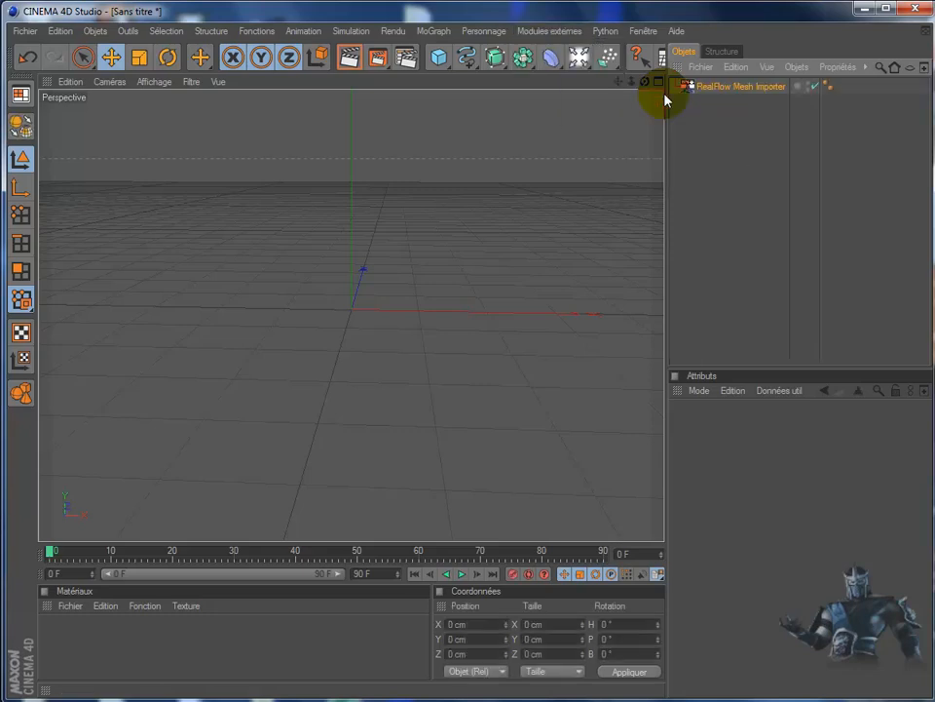
{"action": "left_click", "coordinate": [914, 459]}
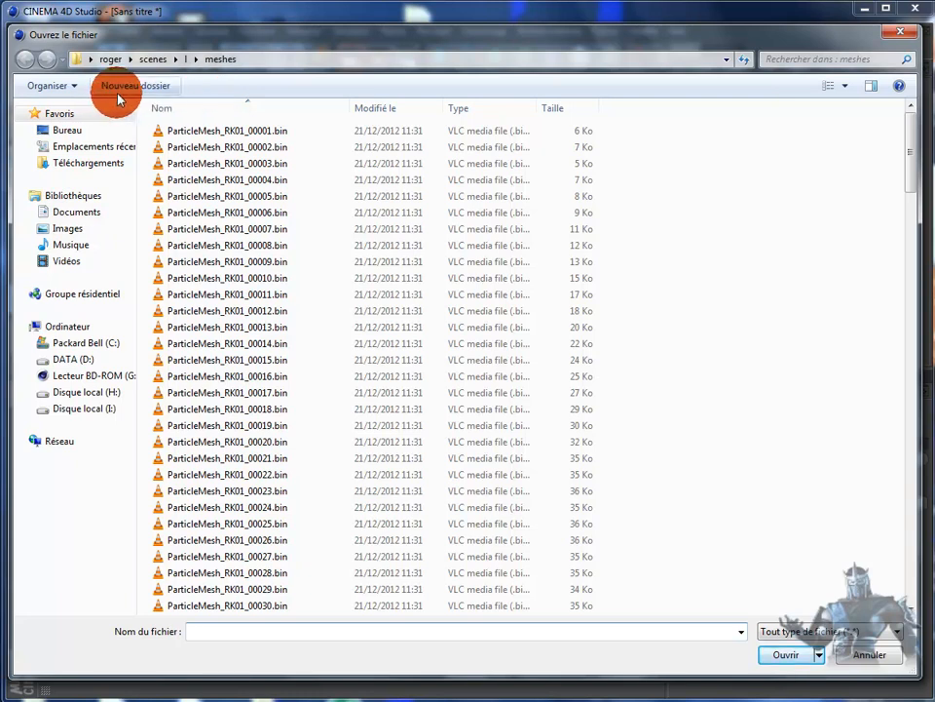
{"action": "left_click", "coordinate": [153, 59]}
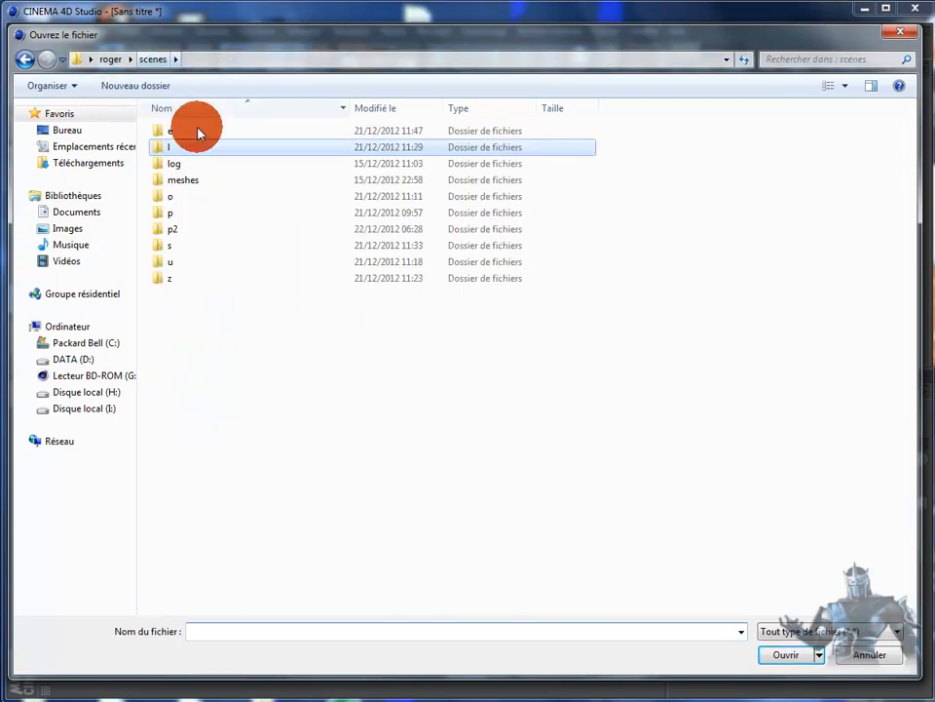
{"action": "double_click", "coordinate": [172, 229]}
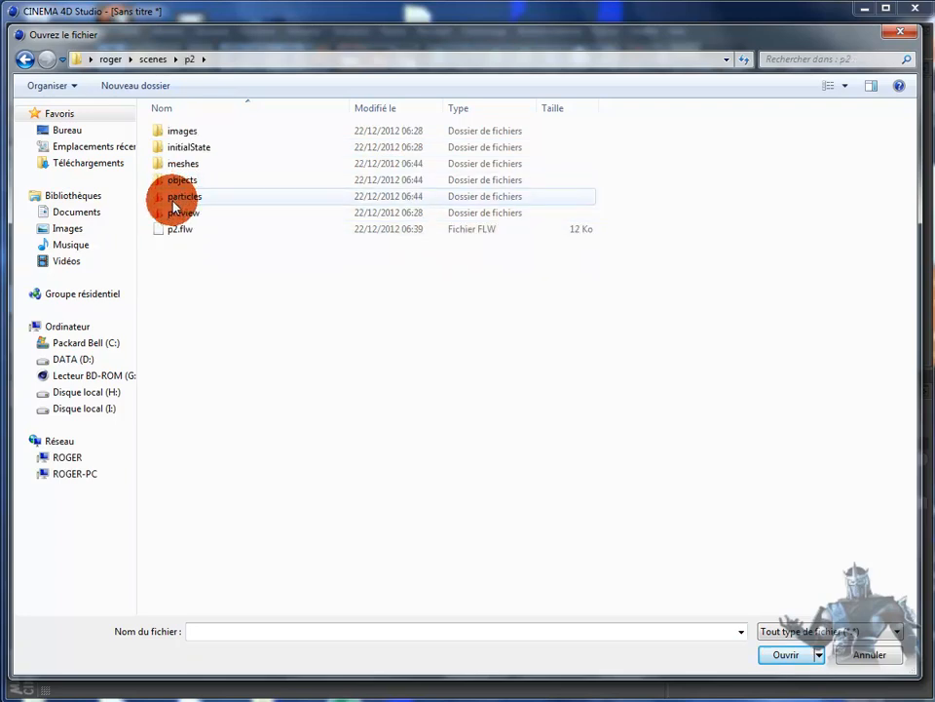
{"action": "double_click", "coordinate": [173, 163]}
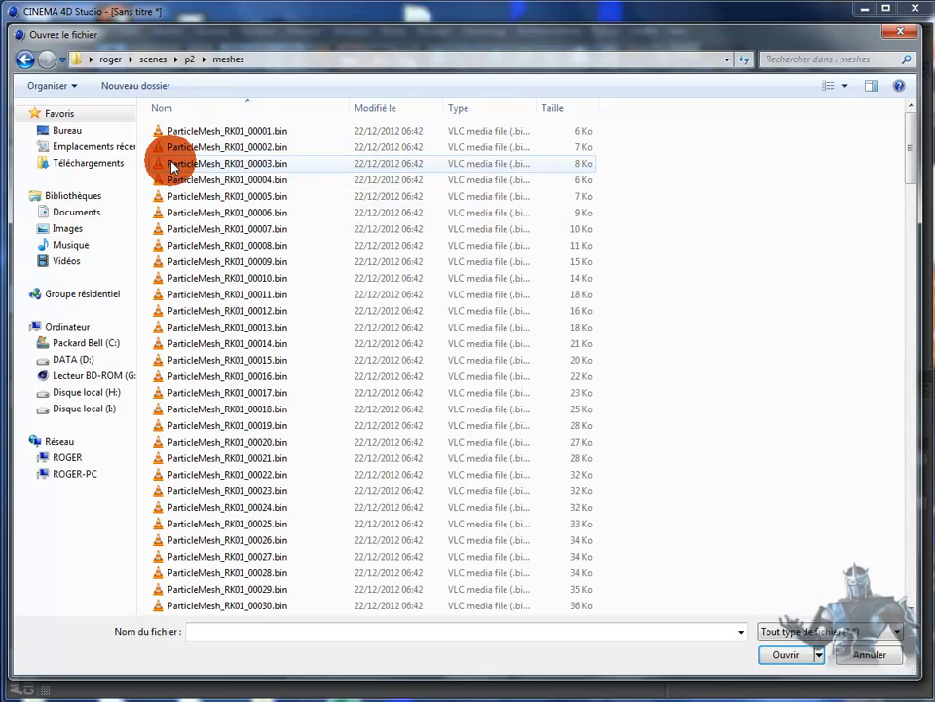
{"action": "double_click", "coordinate": [172, 133]}
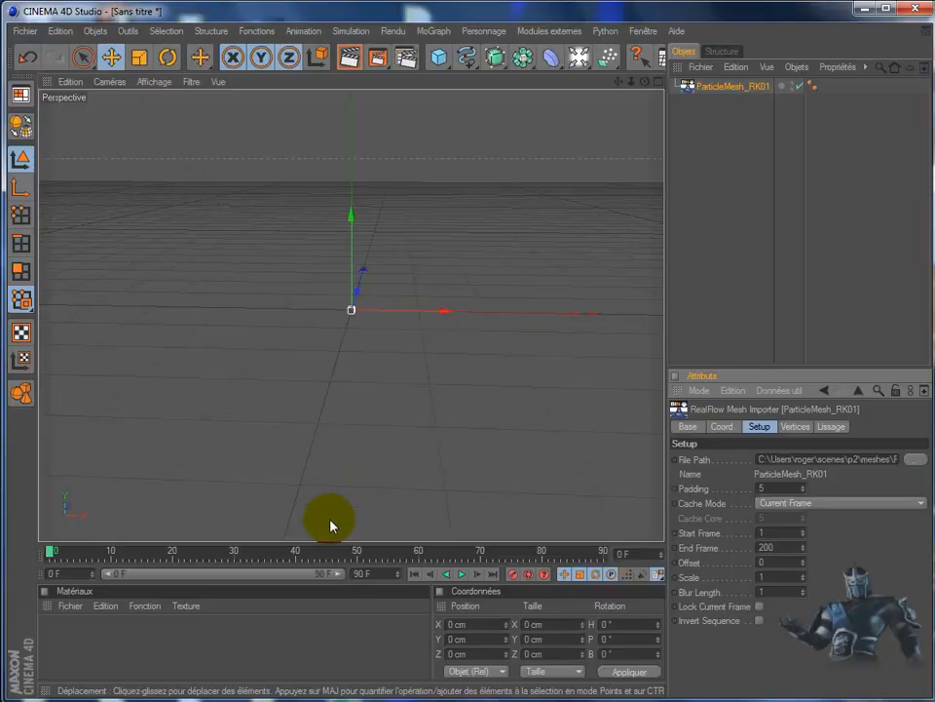
Set the timeline's end to frame 200 with the preview range extended to match, and play the imported mesh animation
{"action": "double_click", "coordinate": [358, 575]}
{"action": "double_click", "coordinate": [355, 575]}
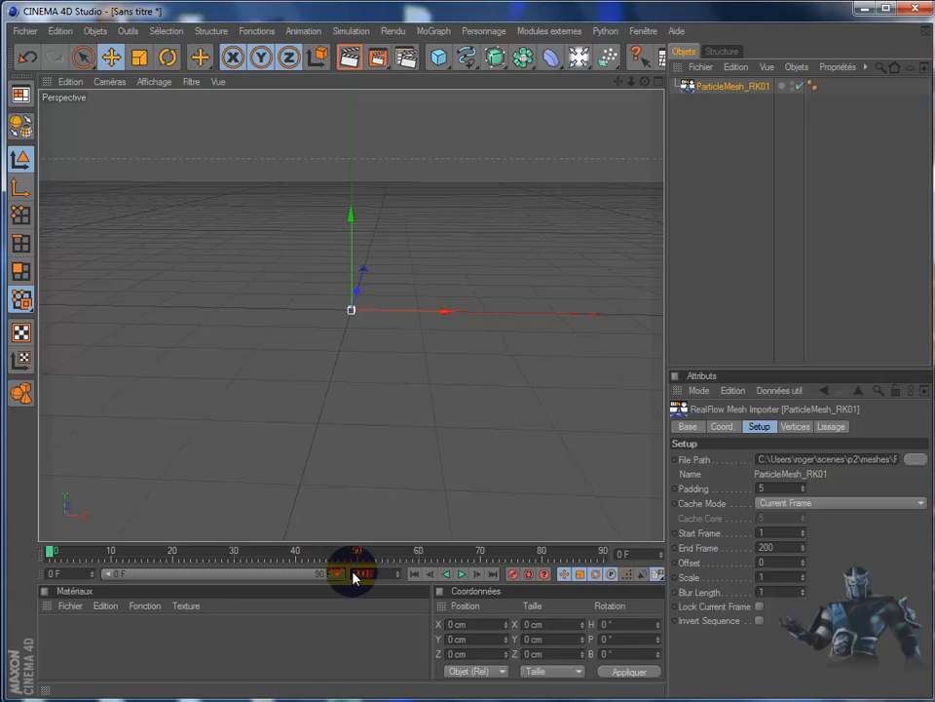
{"action": "type", "text": "200"}
{"action": "key", "text": "Return"}
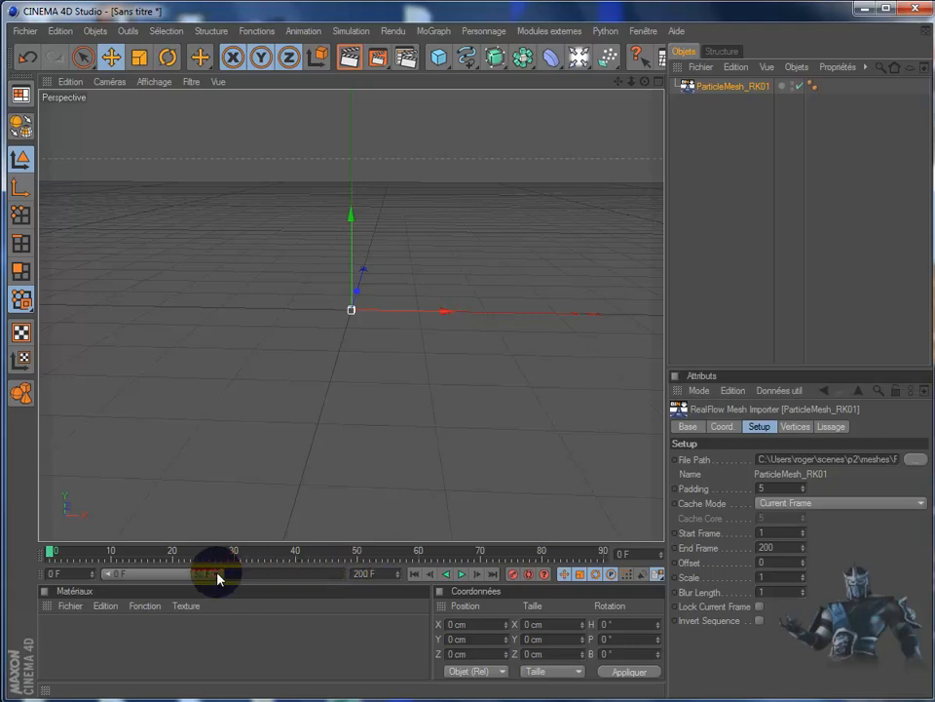
{"action": "left_click_drag", "start_coordinate": [219, 575], "coordinate": [334, 573]}
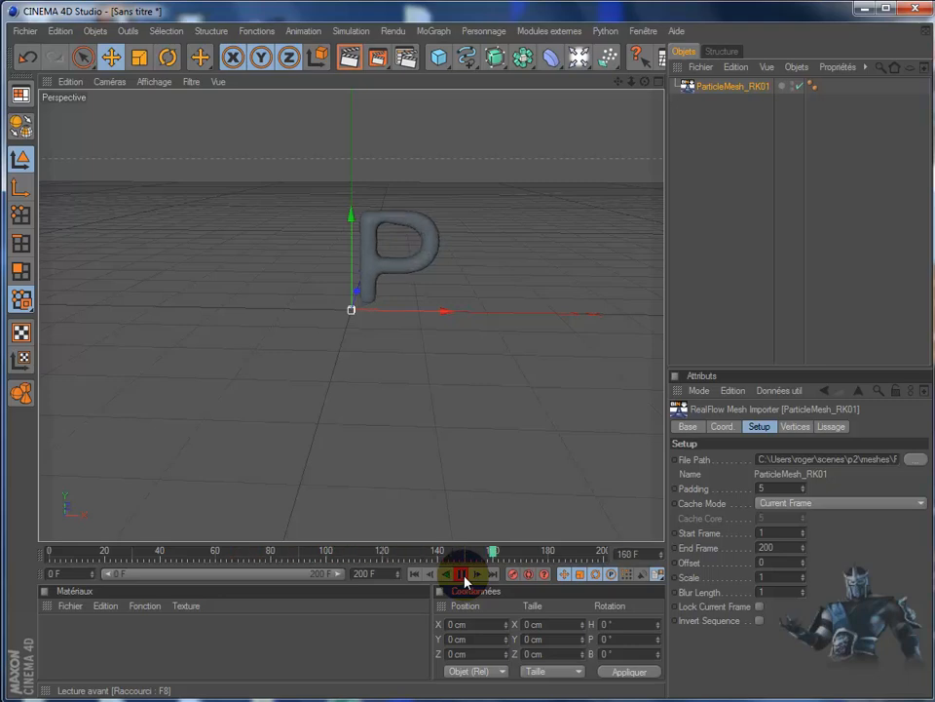
{"action": "left_click", "coordinate": [465, 578]}
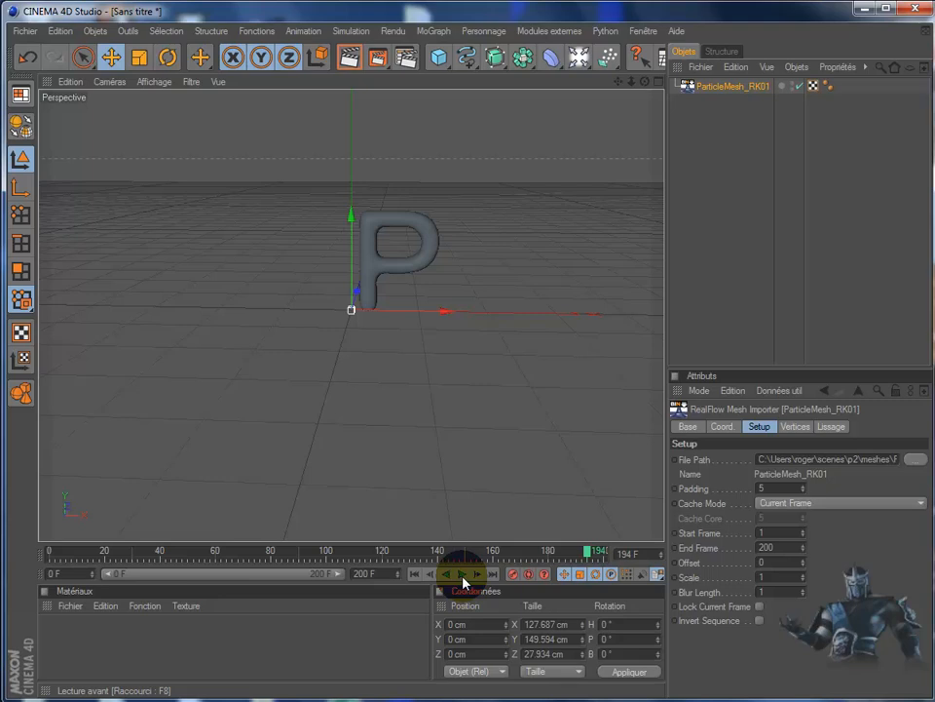
Extend the timeline and preview range to frame 250 and replay the mesh animation past frame 200
{"action": "left_click", "coordinate": [364, 577]}
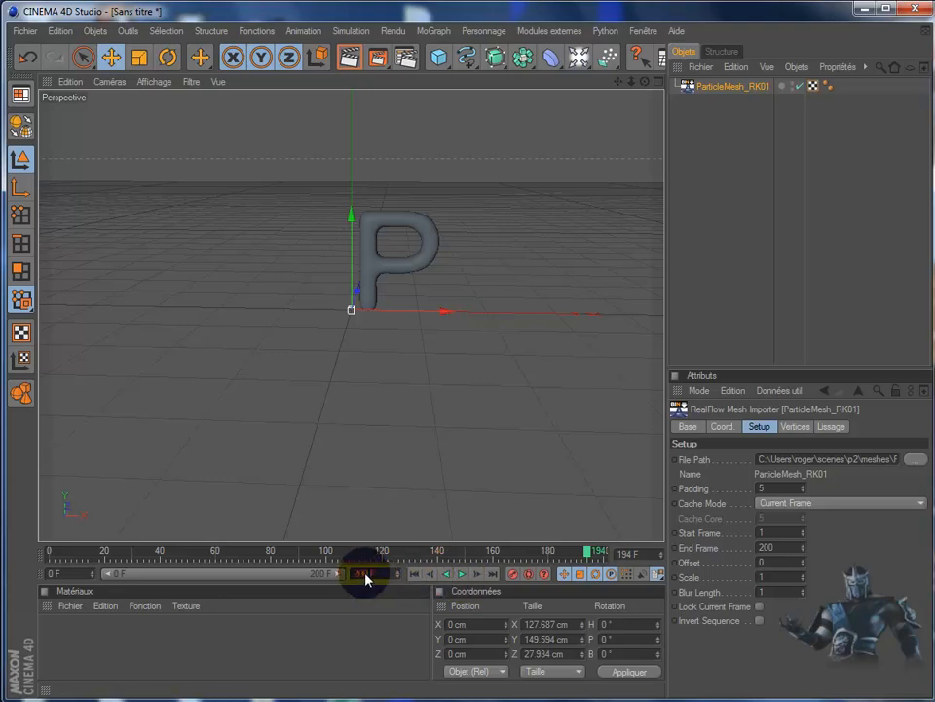
{"action": "left_click_drag", "start_coordinate": [369, 578], "coordinate": [344, 577]}
{"action": "type", "text": "250"}
{"action": "left_click_drag", "start_coordinate": [295, 580], "coordinate": [328, 578]}
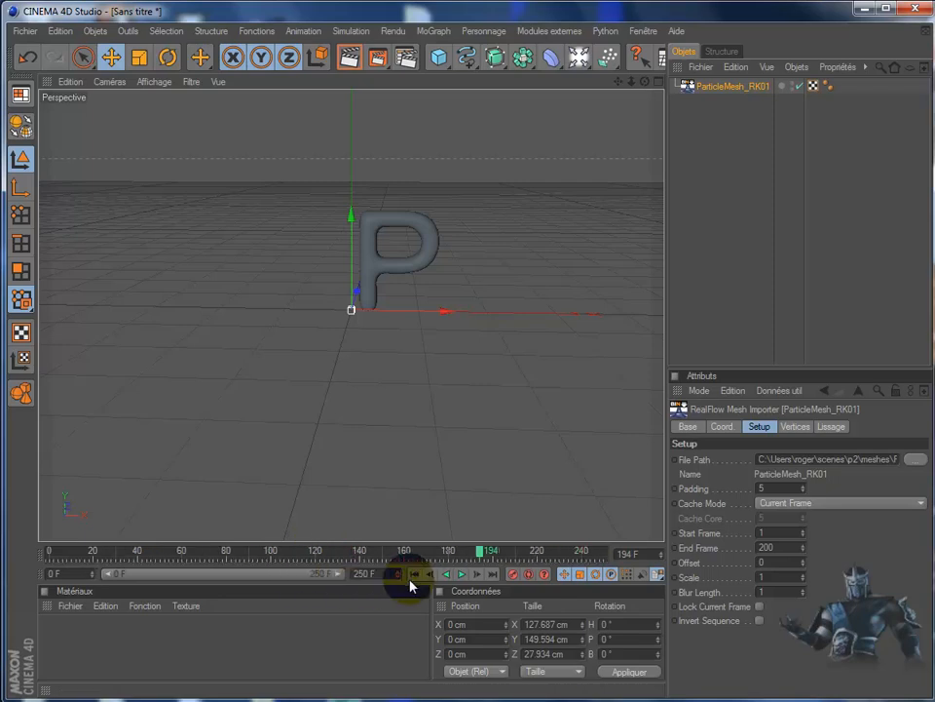
{"action": "left_click", "coordinate": [462, 580]}
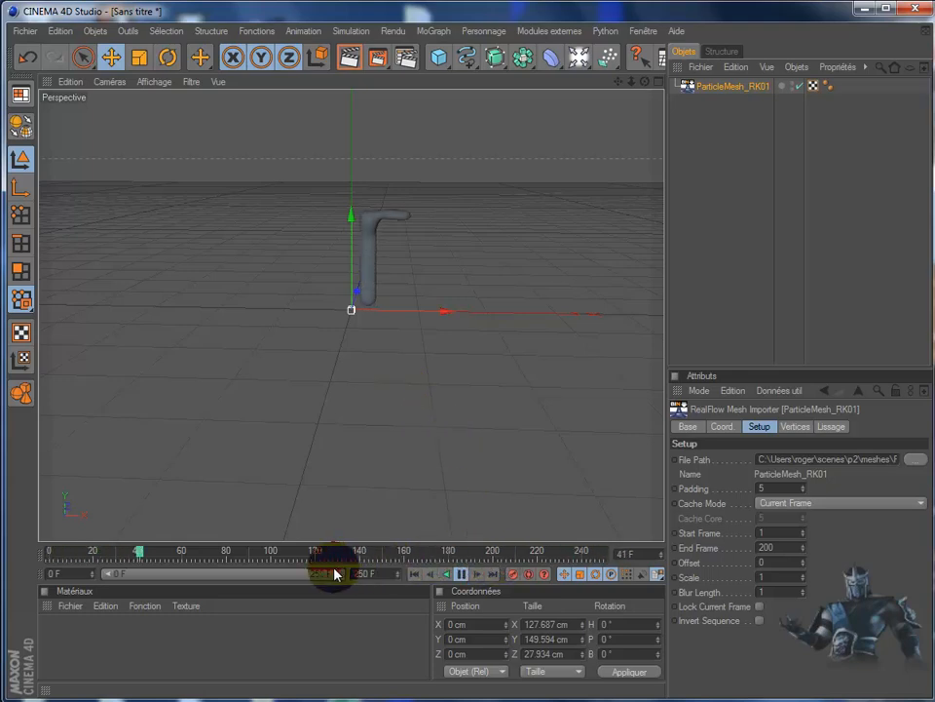
{"action": "left_click", "coordinate": [463, 574]}
{"action": "left_click_drag", "start_coordinate": [272, 557], "coordinate": [495, 571]}
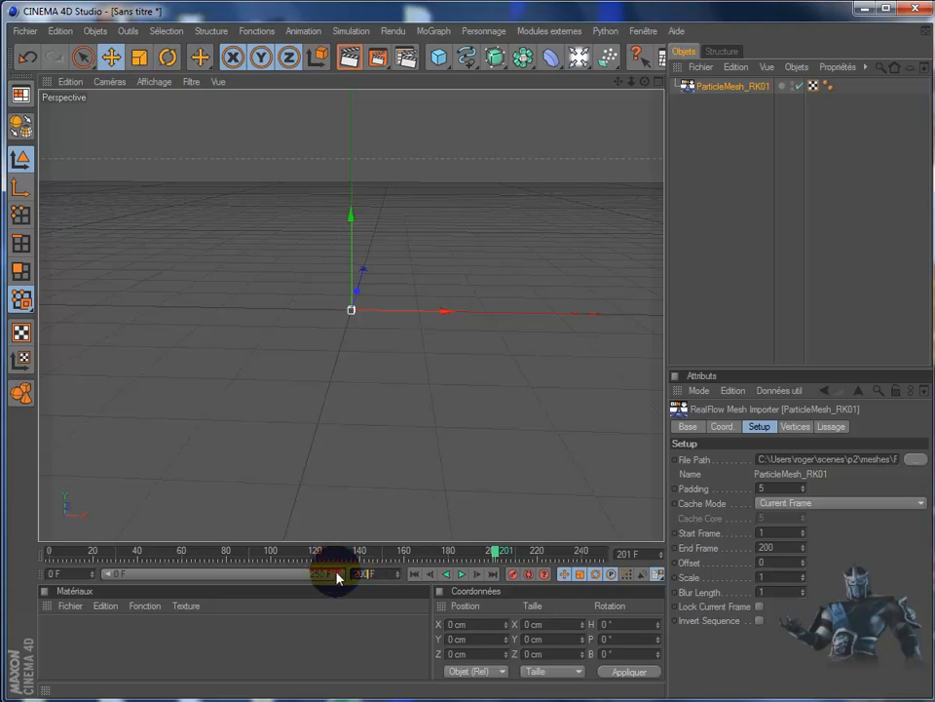
Set the timeline's end to frame 200 and move the particle mesh along the X axis to about -288 cm
{"action": "key", "text": "Return"}
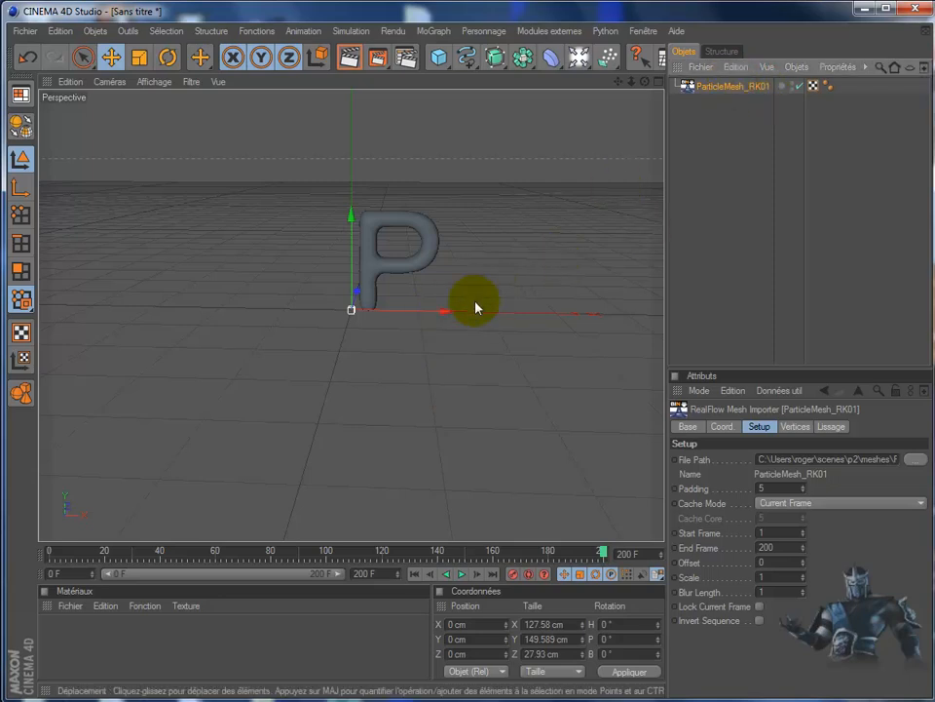
{"action": "mouse_move", "coordinate": [448, 313]}
{"action": "left_mouse_down"}
{"action": "mouse_move", "coordinate": [486, 390]}
{"action": "mouse_move", "coordinate": [502, 385]}
{"action": "mouse_move", "coordinate": [473, 390]}
{"action": "mouse_move", "coordinate": [532, 388]}
{"action": "mouse_move", "coordinate": [494, 390]}
{"action": "mouse_move", "coordinate": [501, 386]}
{"action": "mouse_move", "coordinate": [450, 314]}
{"action": "left_mouse_up"}
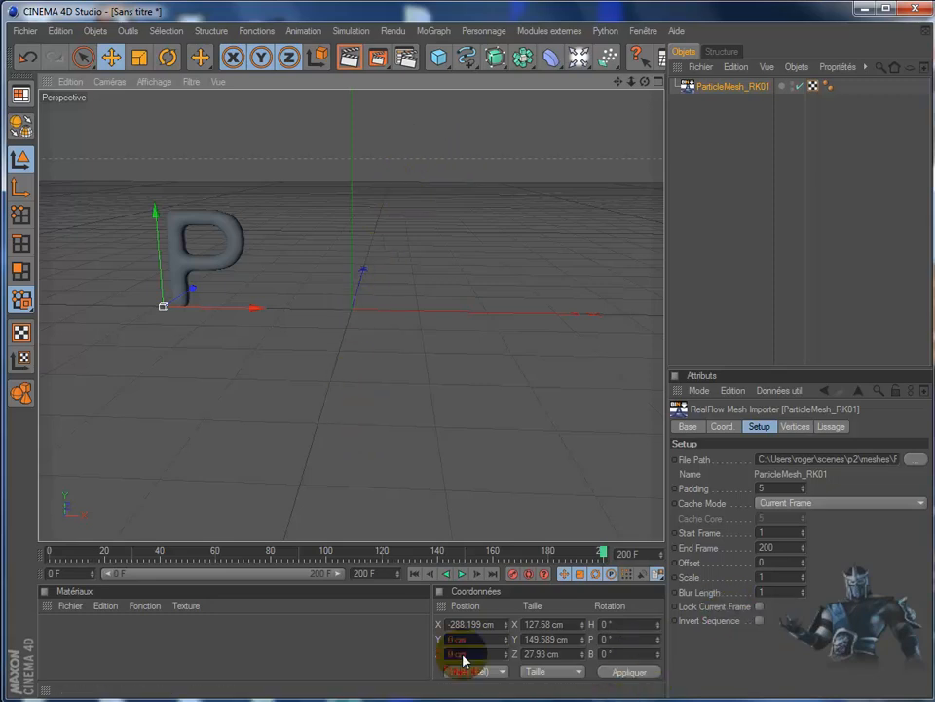
Launch RealFlow 2012 from the log photo folder and create a new project named s2
{"action": "mouse_move", "coordinate": [187, 699]}
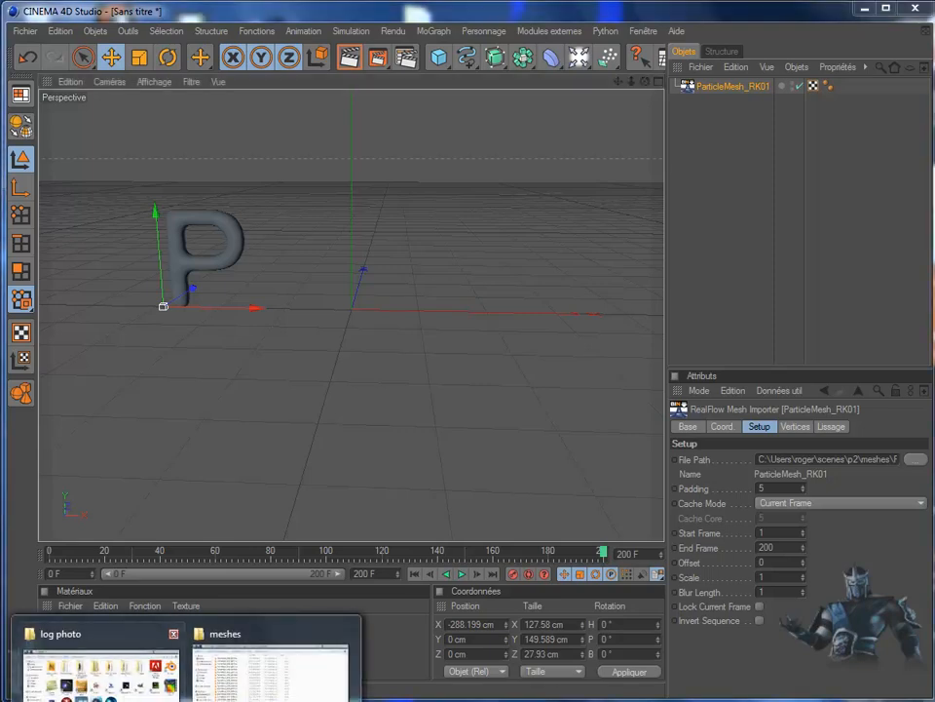
{"action": "left_click", "coordinate": [117, 673]}
{"action": "left_click", "coordinate": [400, 462]}
{"action": "double_click", "coordinate": [379, 361]}
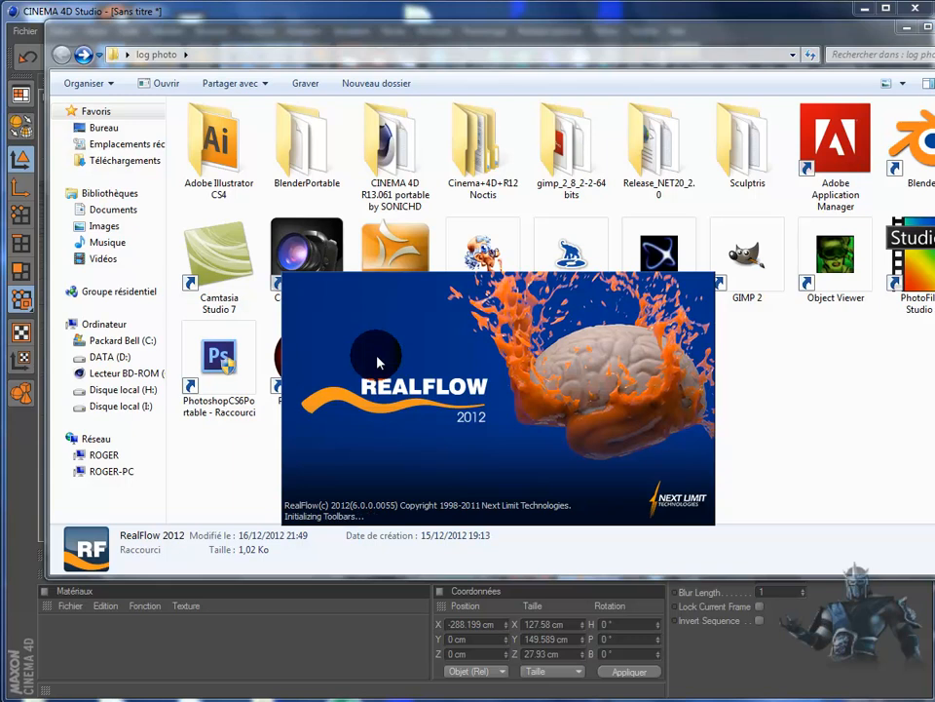
{"action": "left_click", "coordinate": [899, 39]}
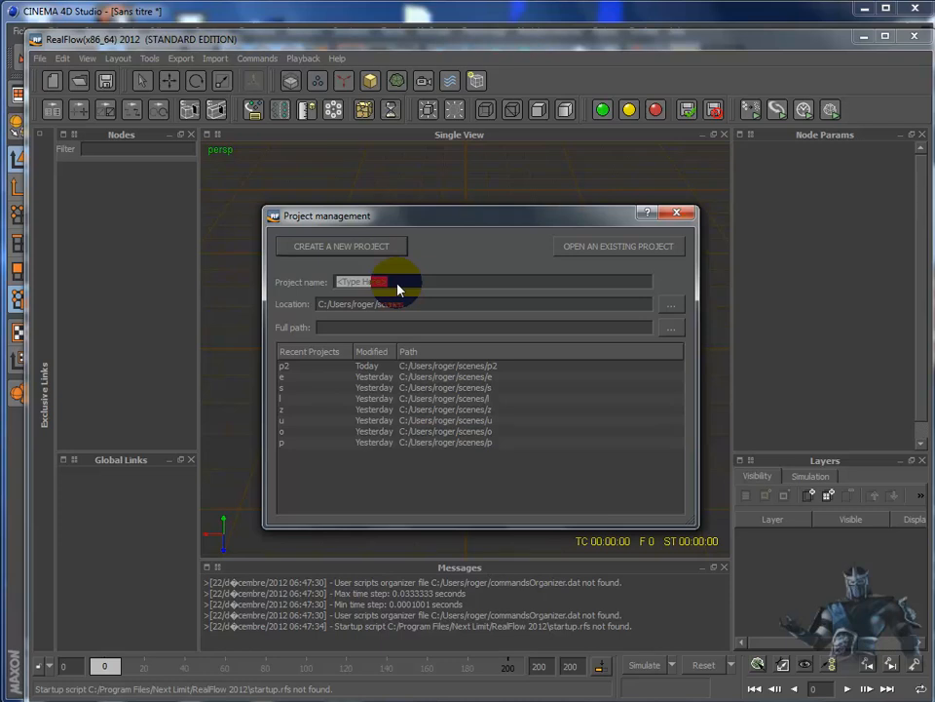
{"action": "type", "text": "s2"}
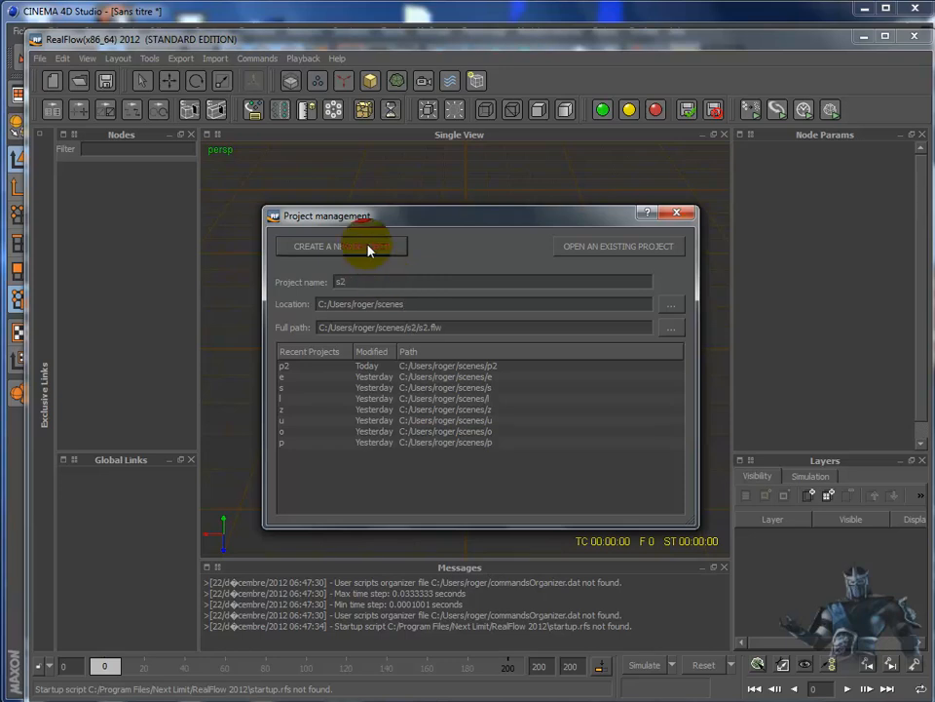
{"action": "left_click", "coordinate": [369, 249]}
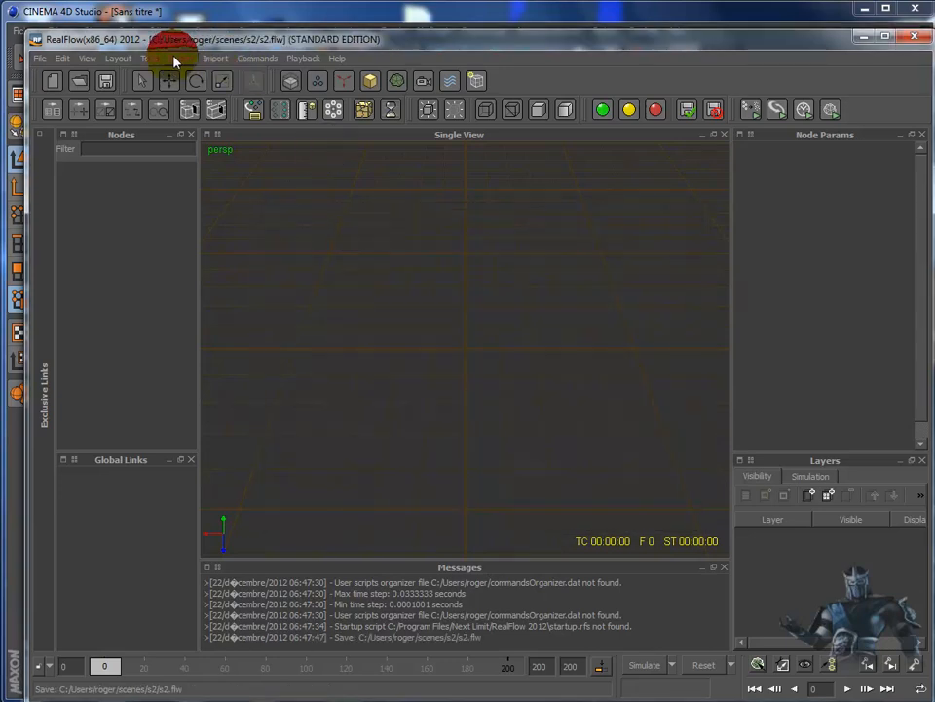
Import the letter object s.sd from the desktop into the scene and frame it in the perspective view
{"action": "left_click", "coordinate": [212, 58]}
{"action": "left_click", "coordinate": [227, 77]}
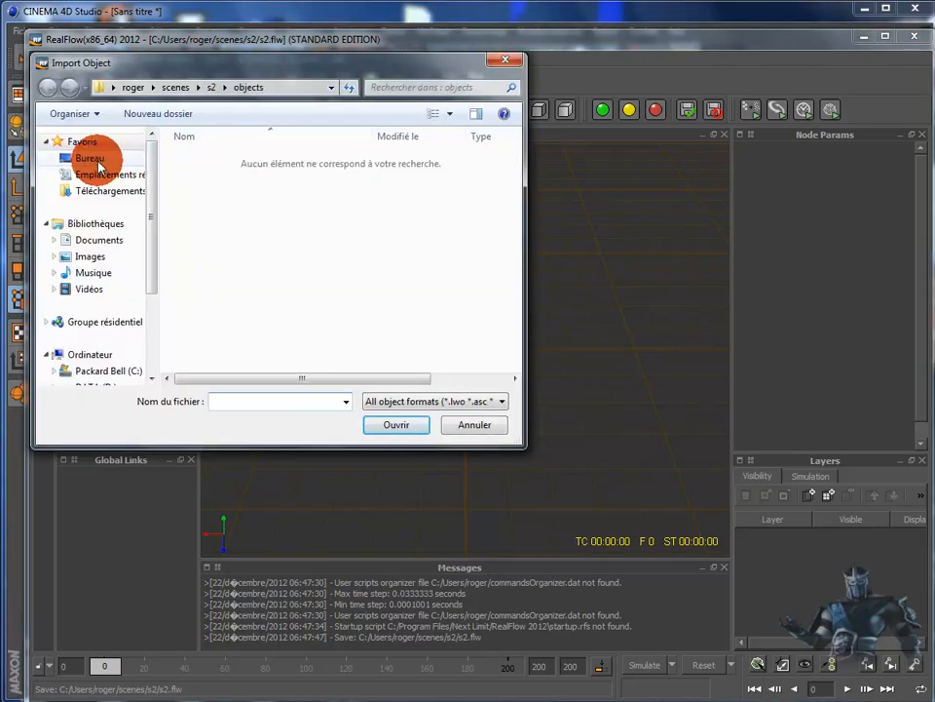
{"action": "left_click", "coordinate": [90, 158]}
{"action": "scroll", "coordinate": [515, 284], "scroll_direction": "down", "scroll_amount": 3}
{"action": "scroll", "coordinate": [514, 285], "scroll_direction": "down", "scroll_amount": 5}
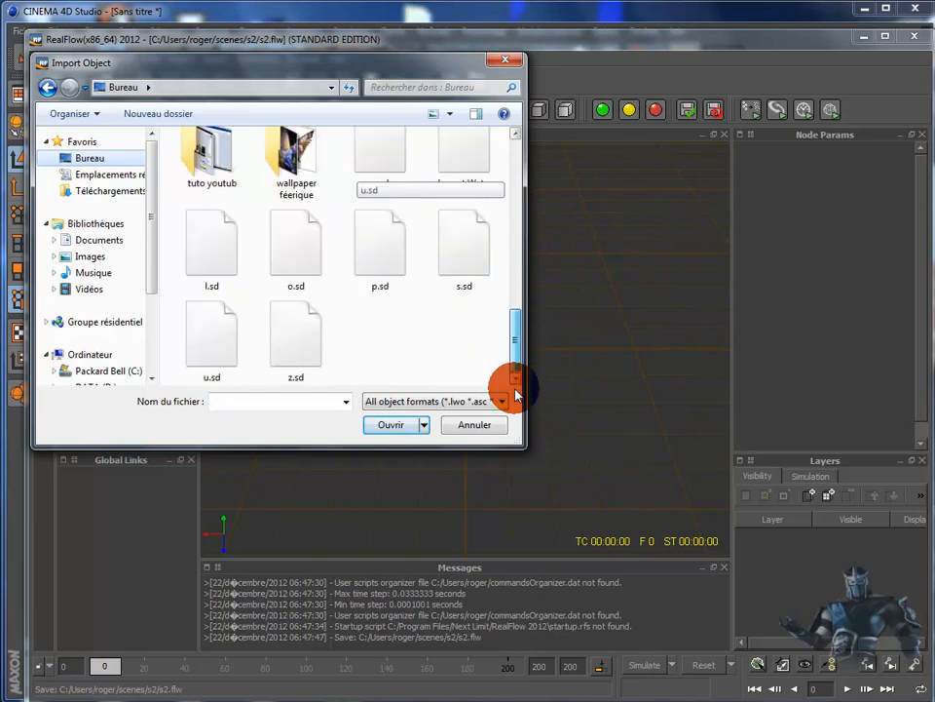
{"action": "double_click", "coordinate": [451, 279]}
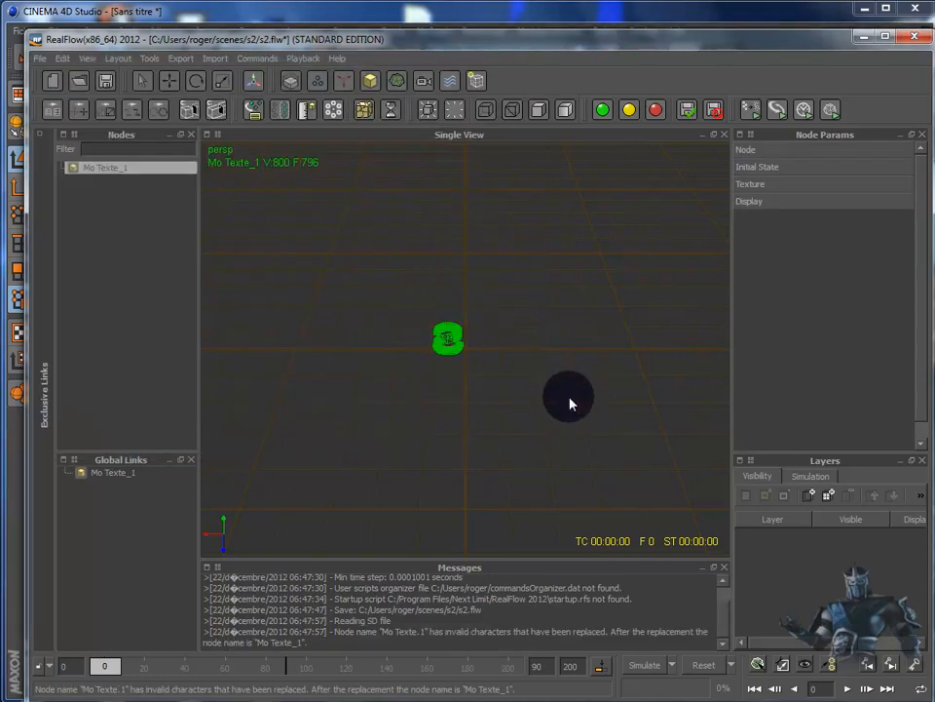
{"action": "scroll", "coordinate": [571, 403], "scroll_direction": "up", "scroll_amount": 8}
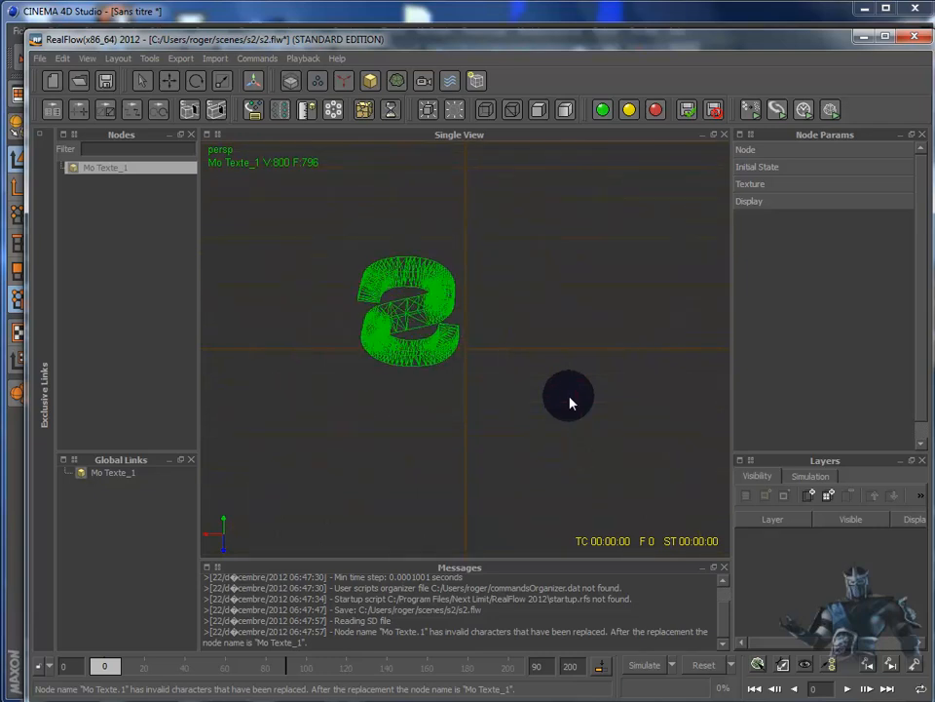
{"action": "left_click_drag", "start_coordinate": [571, 403], "coordinate": [585, 348], "text": "alt"}
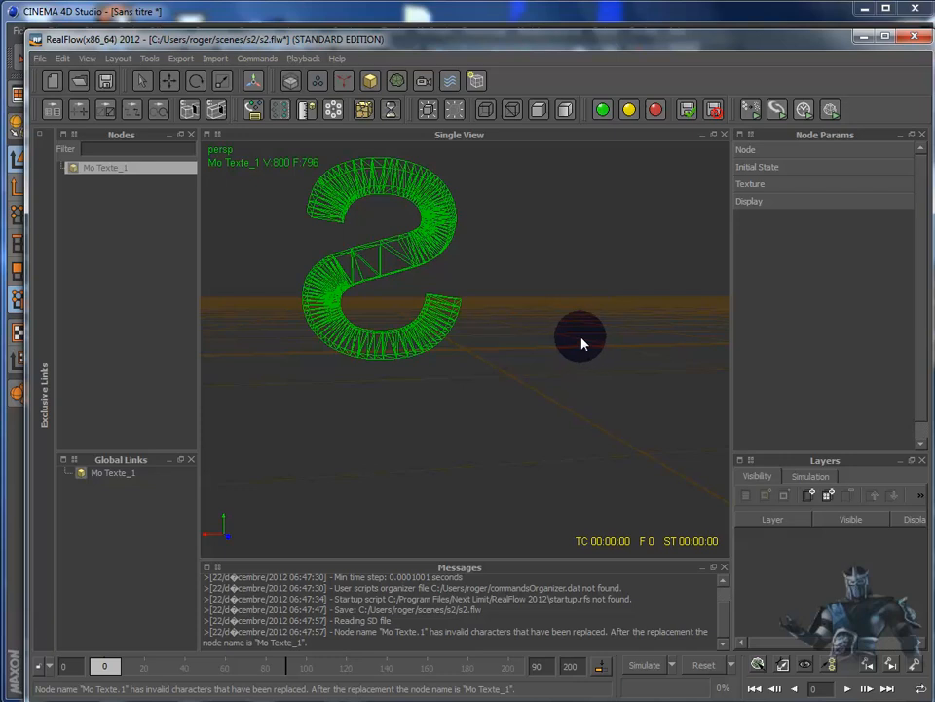
{"action": "middle_click_drag", "start_coordinate": [566, 320], "coordinate": [645, 425], "text": "alt"}
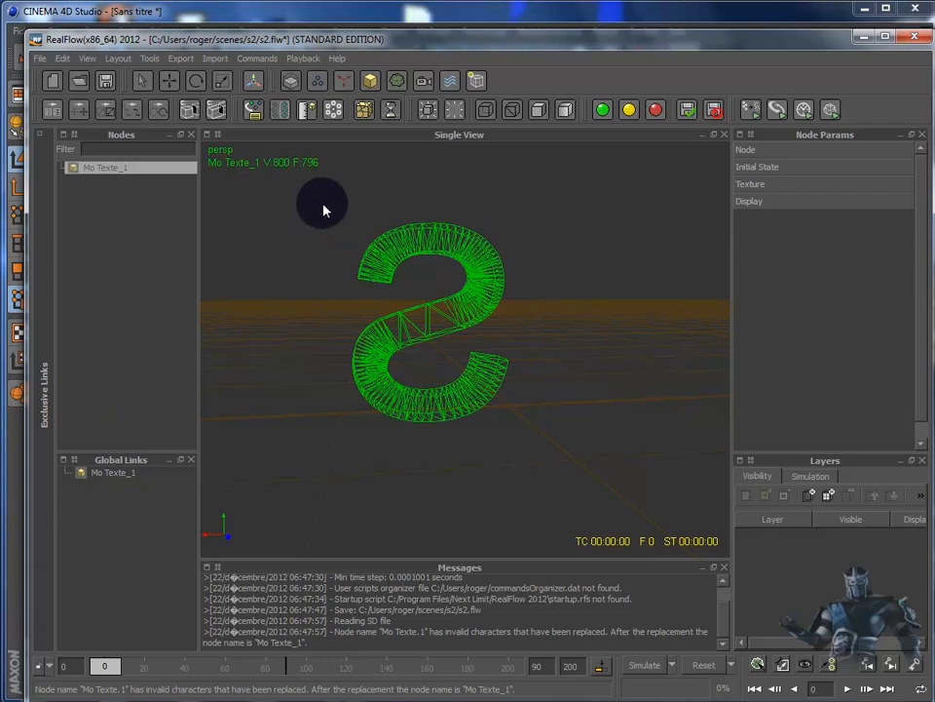
Add a square emitter and scale it down to fit inside the S letter's stroke
{"action": "left_click", "coordinate": [317, 84]}
{"action": "left_click_drag", "start_coordinate": [317, 83], "coordinate": [355, 118]}
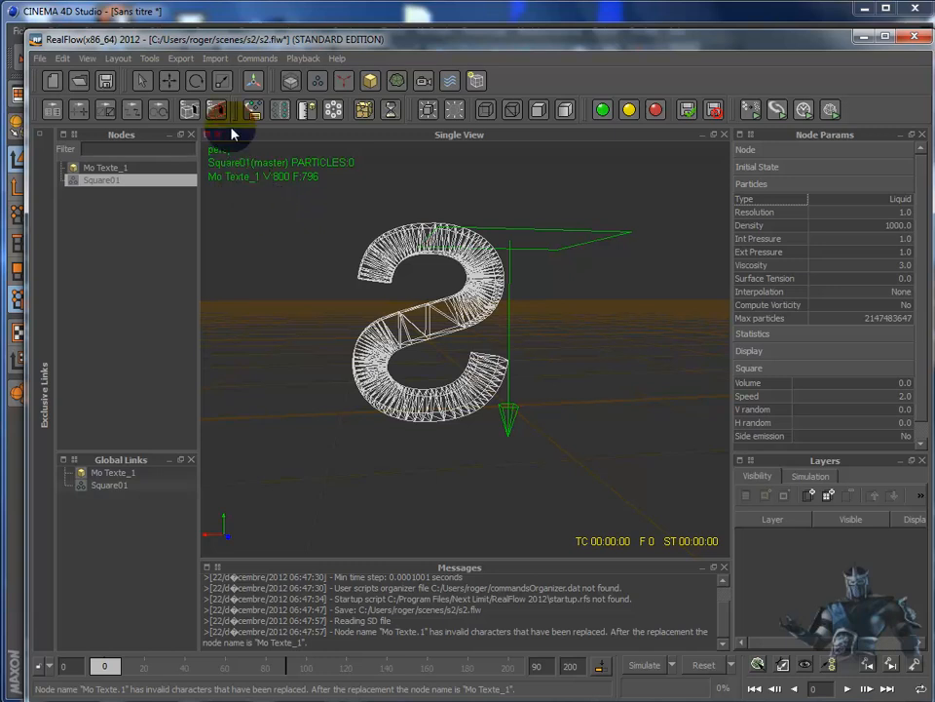
{"action": "left_click", "coordinate": [221, 81]}
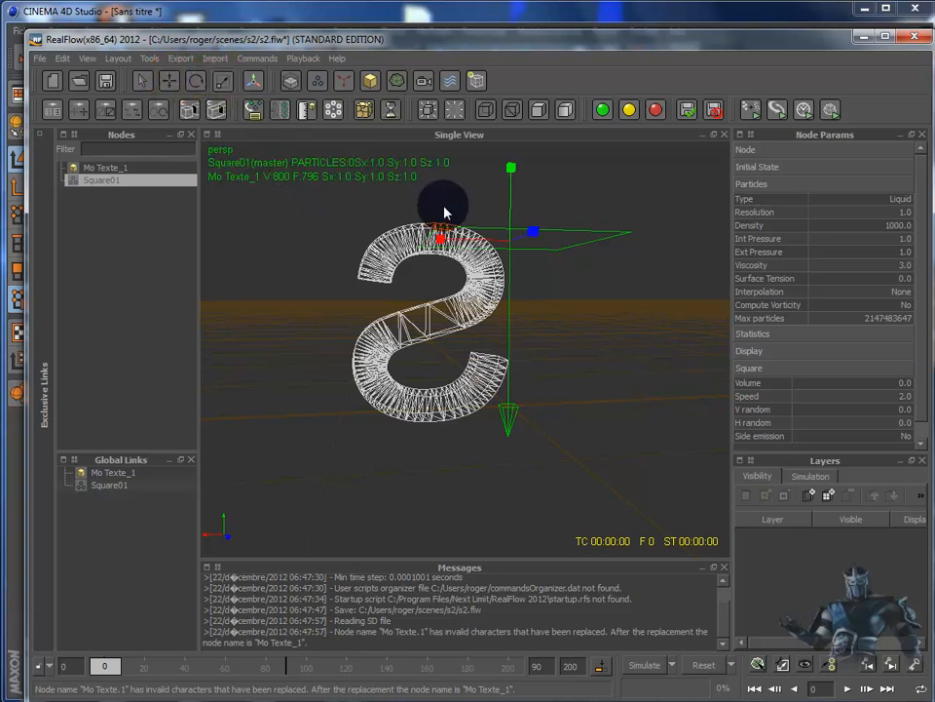
{"action": "left_click_drag", "start_coordinate": [441, 242], "coordinate": [497, 310]}
Move the square emitter into the lower open end of the S, at about X 0.177, Y 0.259, Z 0.088
{"action": "left_click", "coordinate": [168, 85]}
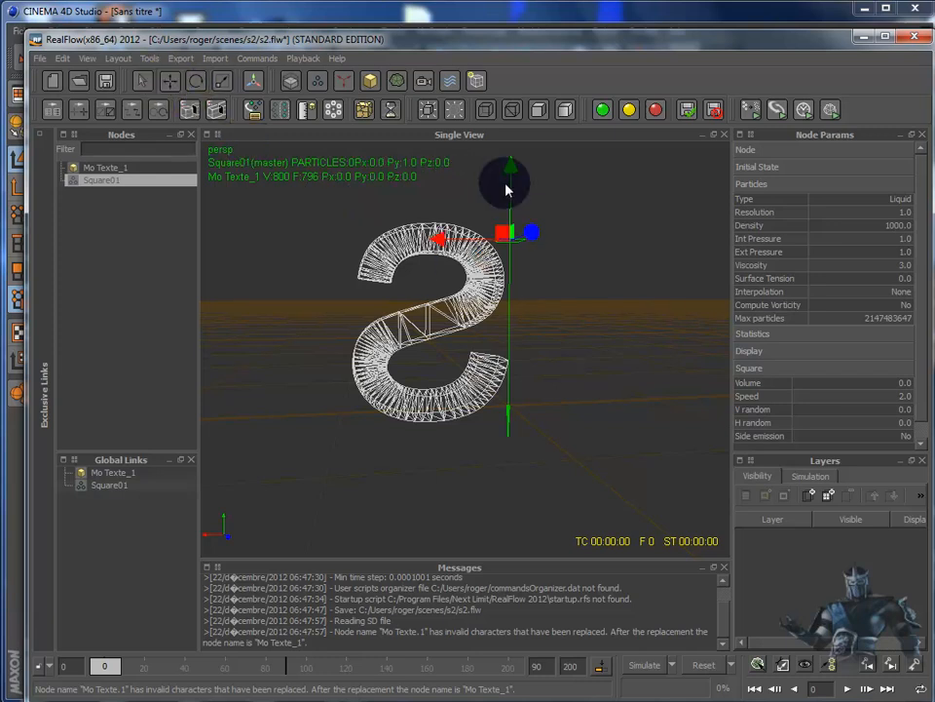
{"action": "left_click_drag", "start_coordinate": [506, 168], "coordinate": [418, 373]}
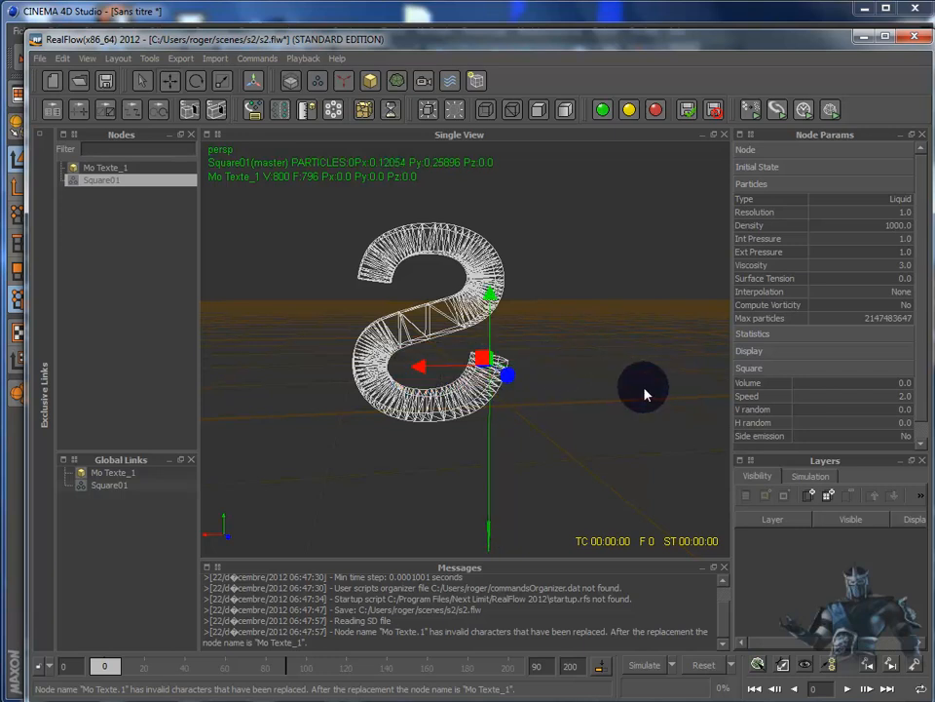
{"action": "left_click_drag", "start_coordinate": [645, 390], "coordinate": [517, 434], "text": "alt"}
{"action": "left_click_drag", "start_coordinate": [382, 390], "coordinate": [369, 394]}
{"action": "left_click_drag", "start_coordinate": [431, 340], "coordinate": [674, 351]}
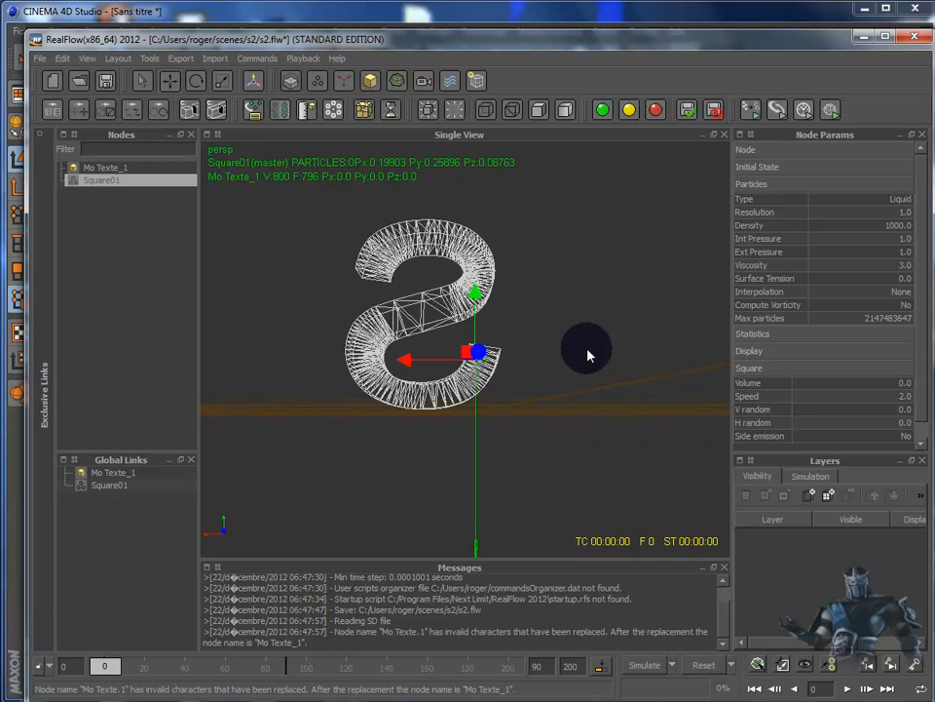
{"action": "left_click_drag", "start_coordinate": [409, 361], "coordinate": [410, 364]}
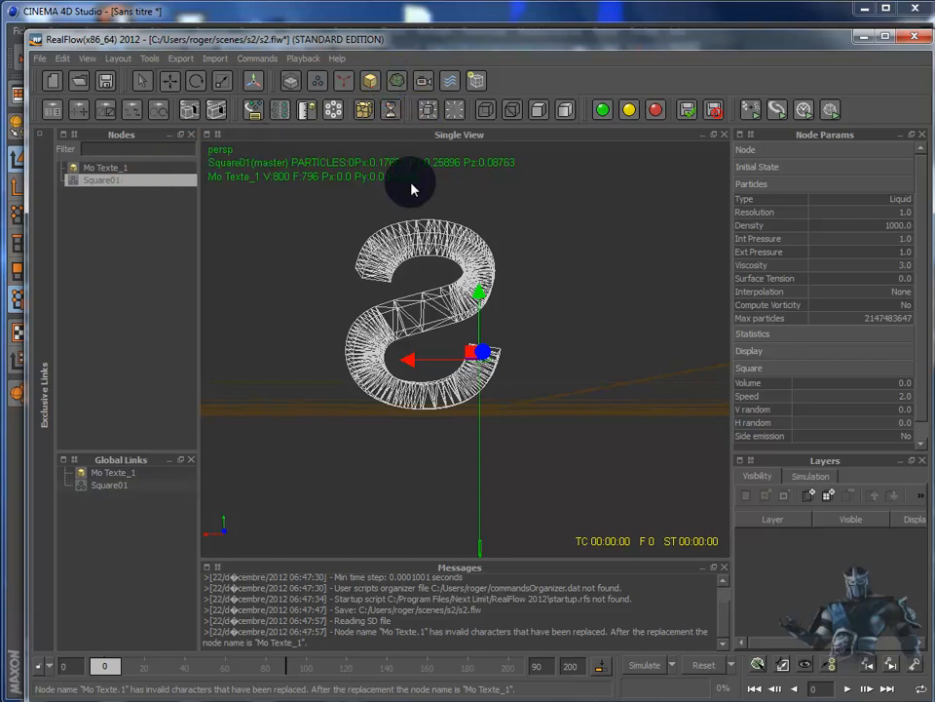
Set the square emitter's particle resolution to 4 and its viscosity to 2
{"action": "left_click", "coordinate": [905, 214]}
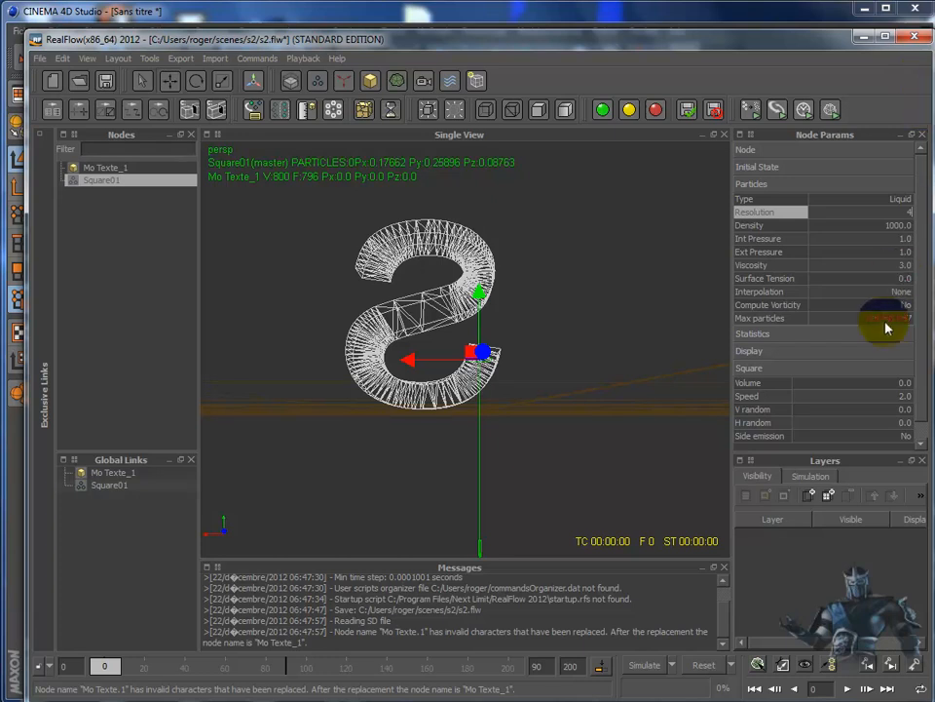
{"action": "left_click", "coordinate": [892, 278]}
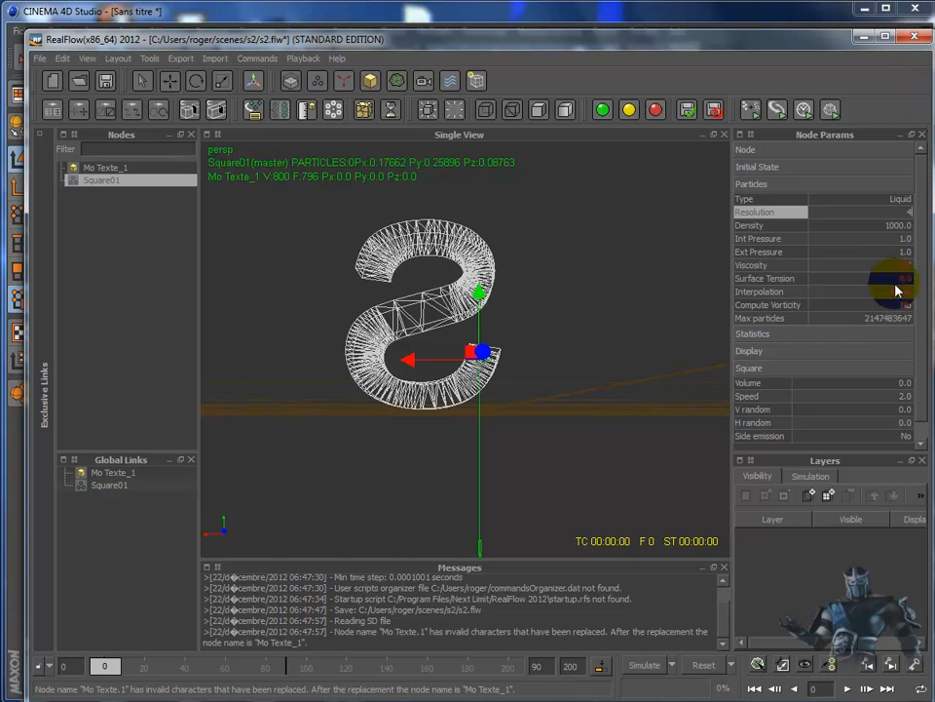
{"action": "left_click", "coordinate": [905, 267]}
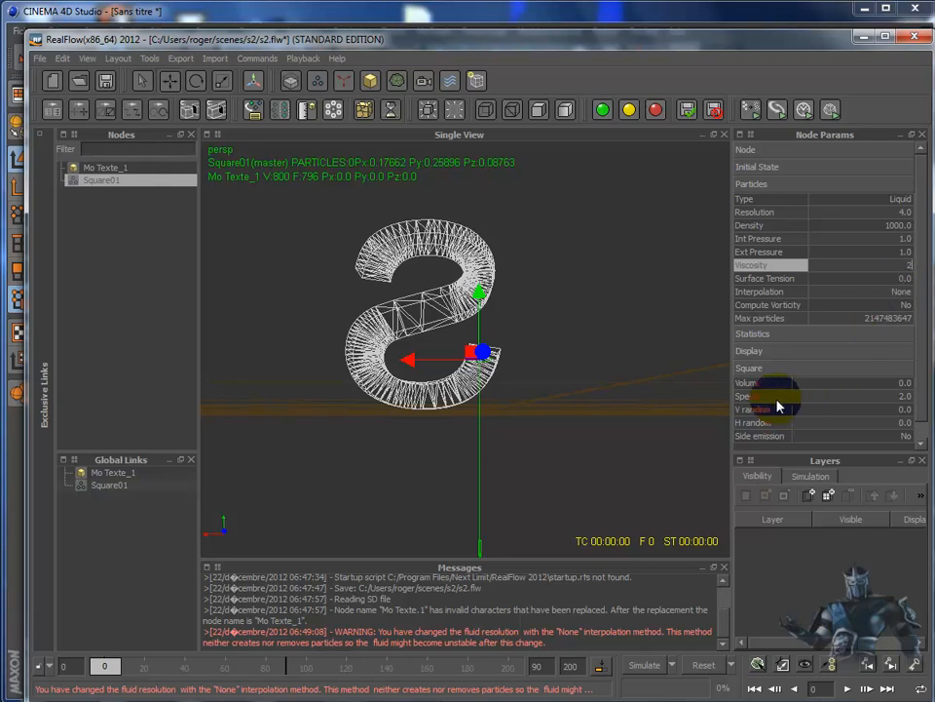
Add a RenderKit particle mesh, simulate the liquid filling the S up to frame 79, and reselect the square emitter
{"action": "left_click", "coordinate": [399, 82]}
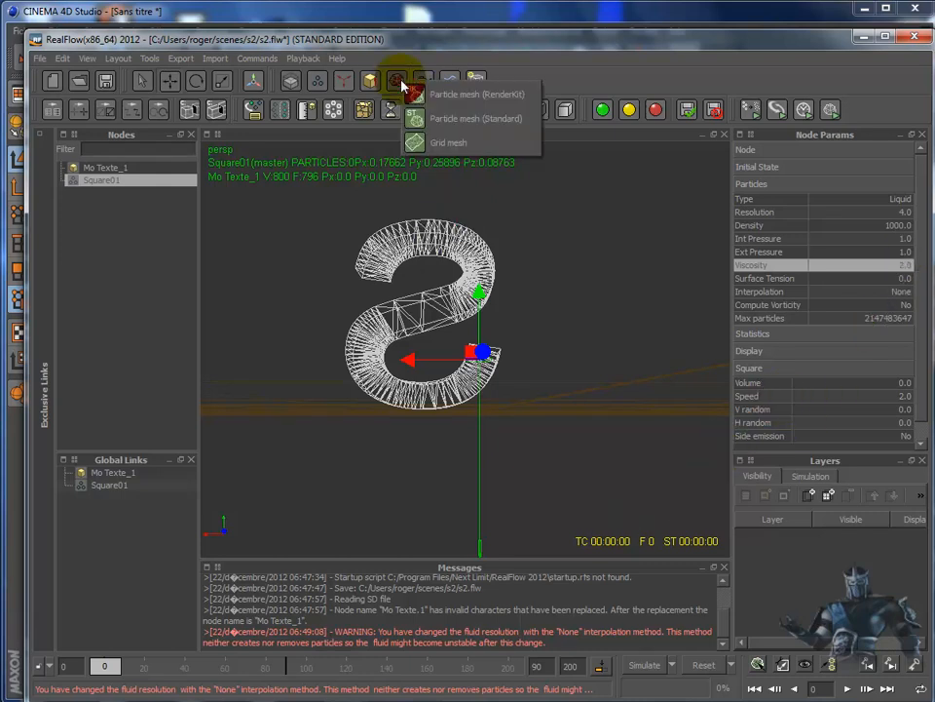
{"action": "left_click", "coordinate": [418, 94]}
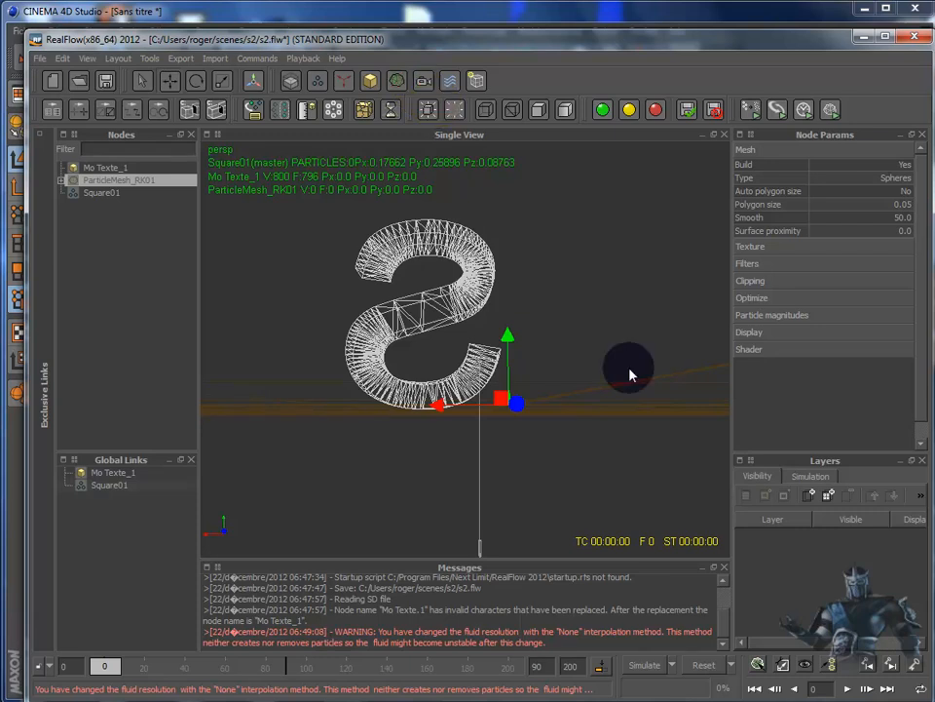
{"action": "left_click", "coordinate": [650, 666]}
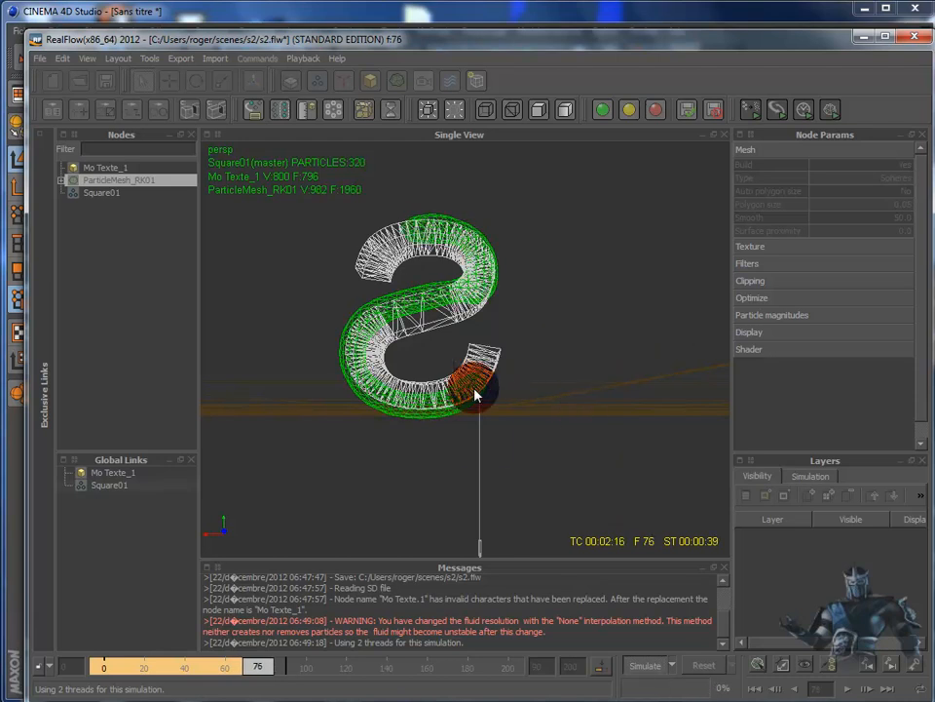
{"action": "left_click", "coordinate": [649, 671]}
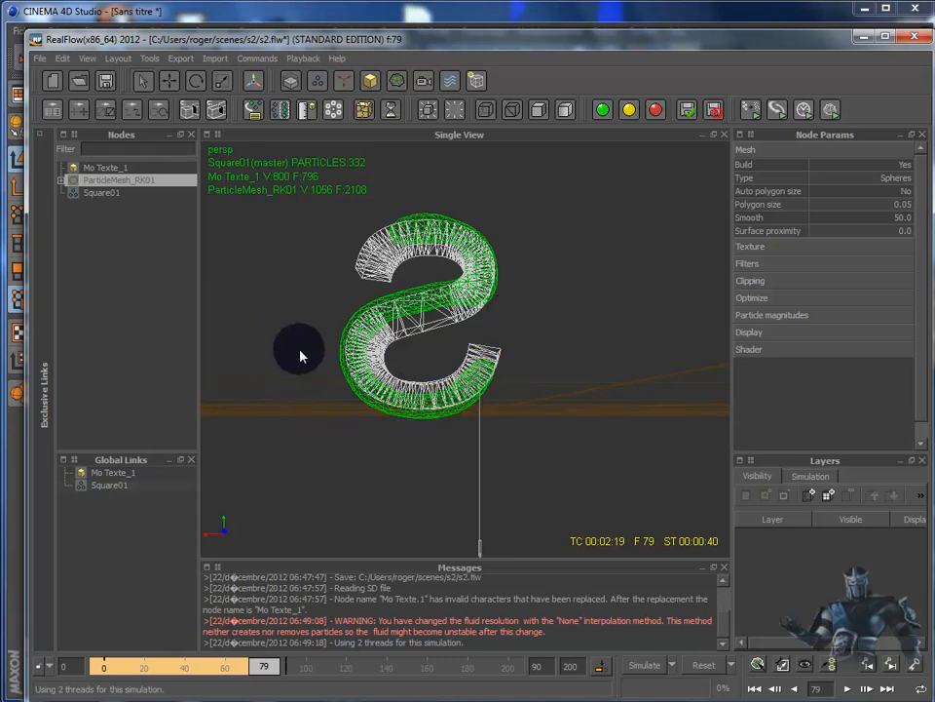
{"action": "left_click", "coordinate": [95, 193]}
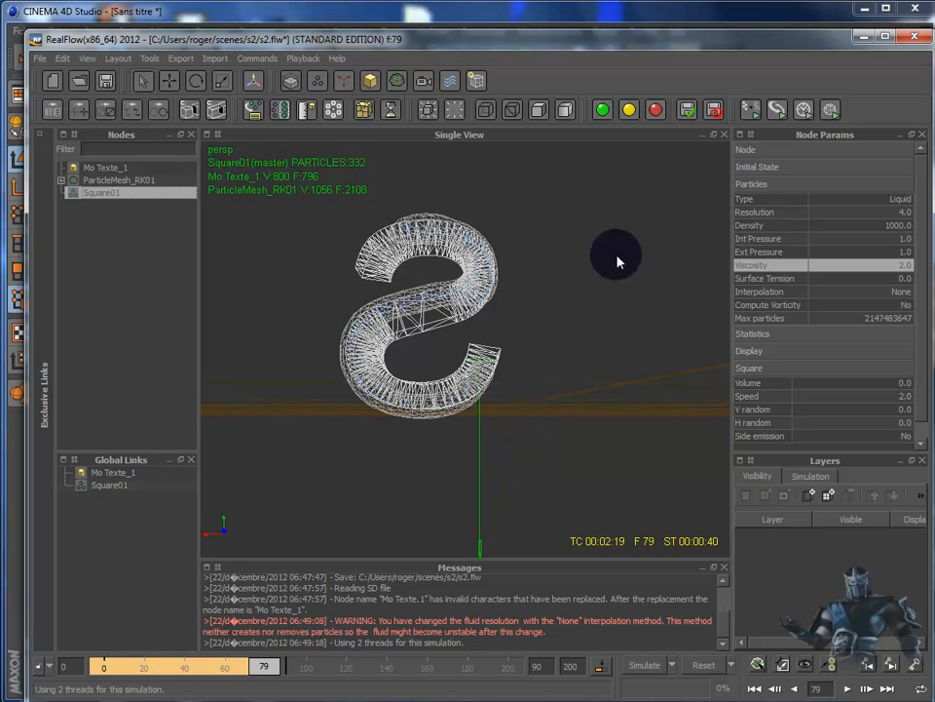
Switch back to CINEMA 4D and open the project poupou.c4d from the desktop
{"action": "left_click", "coordinate": [627, 12]}
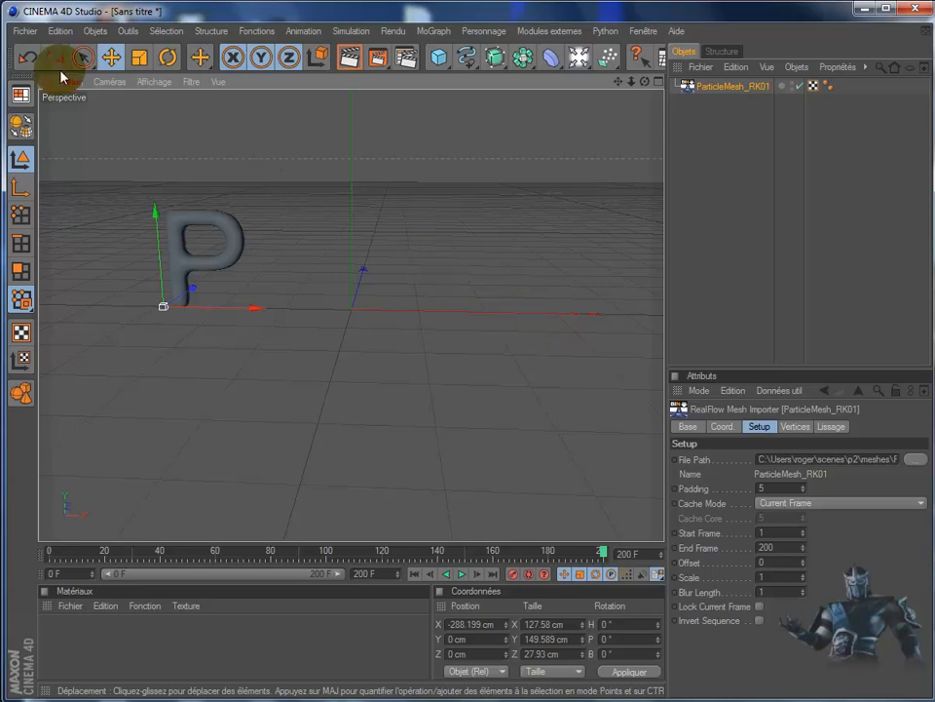
{"action": "left_click", "coordinate": [25, 31]}
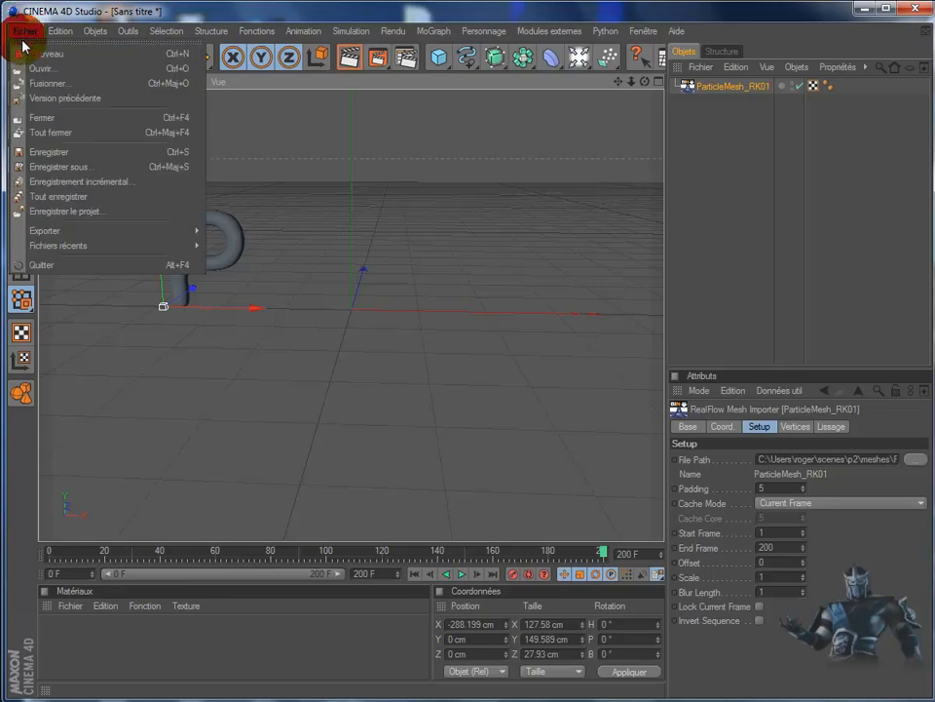
{"action": "left_click", "coordinate": [30, 75]}
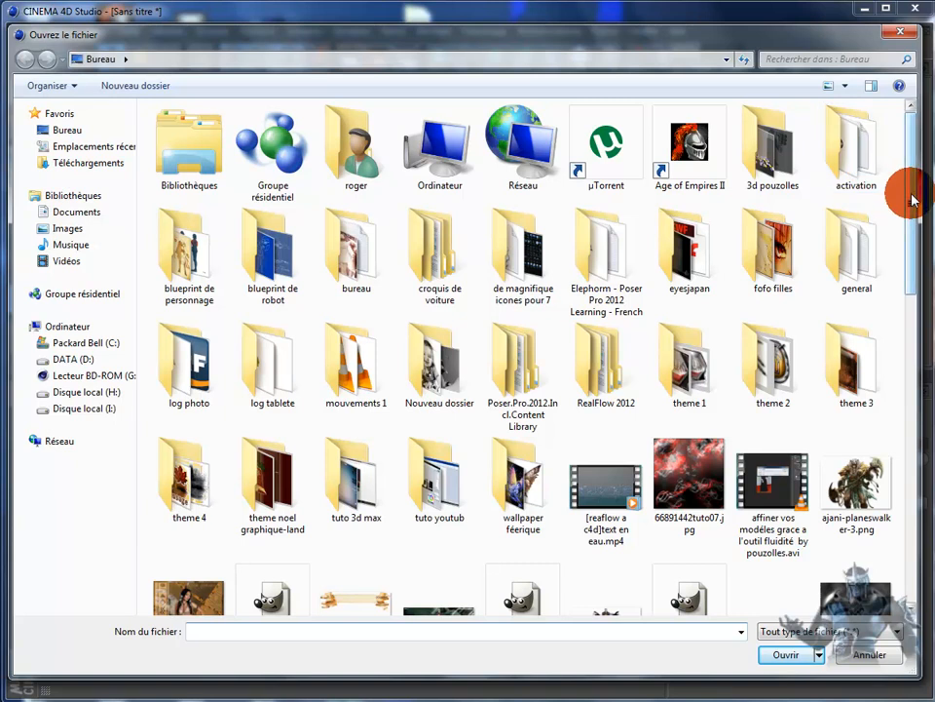
{"action": "left_click_drag", "start_coordinate": [909, 192], "coordinate": [912, 463]}
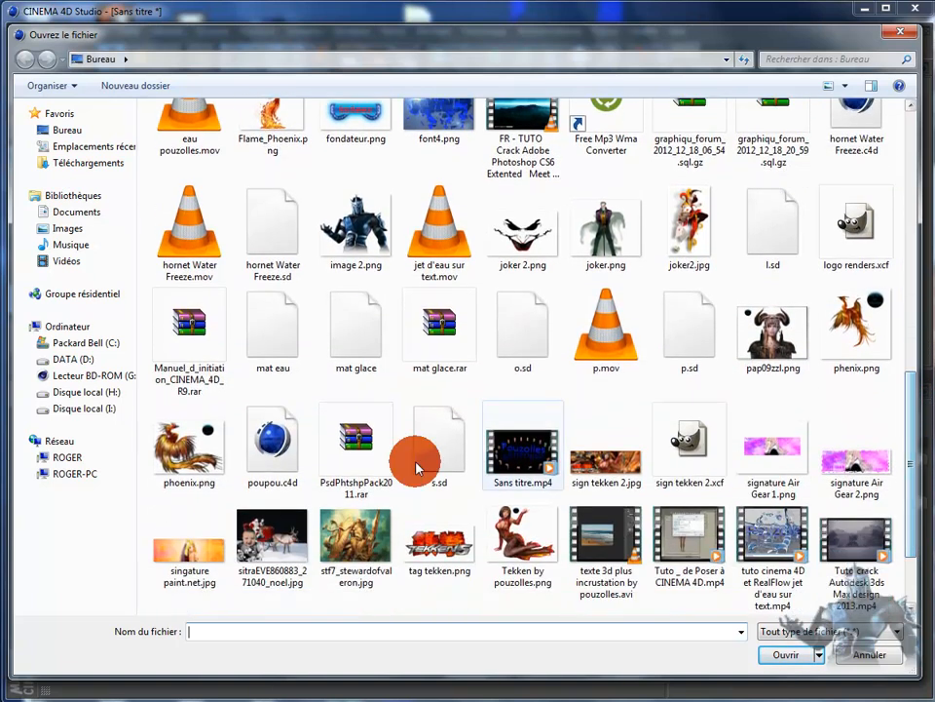
{"action": "double_click", "coordinate": [292, 457]}
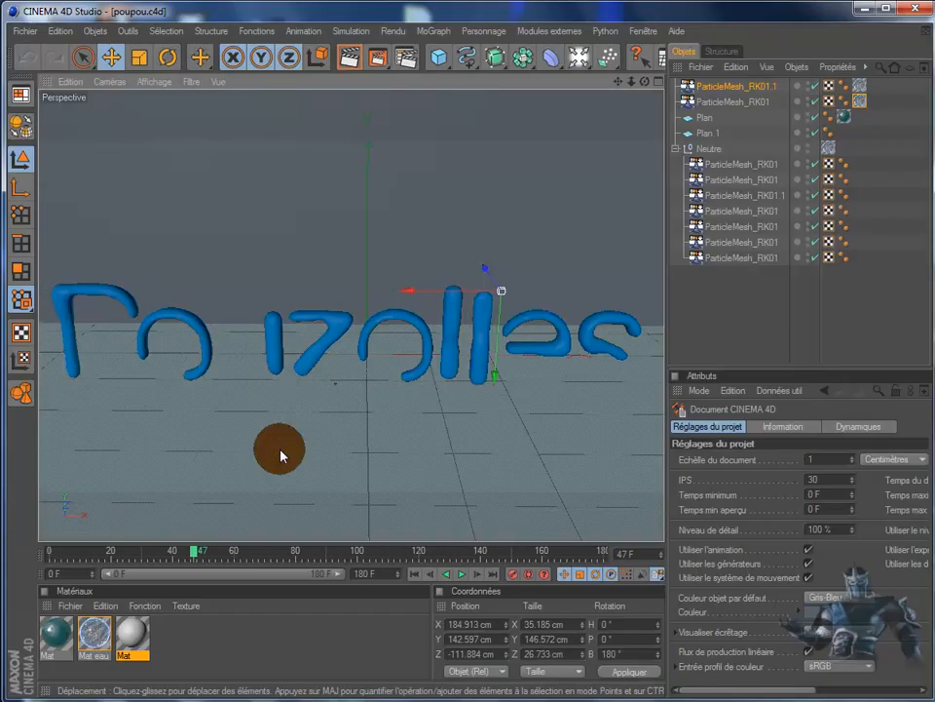
Examine the two top-level particle meshes at frame 0 and scrub the text animation through to frame 178
{"action": "mouse_move", "coordinate": [194, 553]}
{"action": "left_mouse_down"}
{"action": "mouse_move", "coordinate": [166, 562]}
{"action": "mouse_move", "coordinate": [45, 559]}
{"action": "left_mouse_up"}
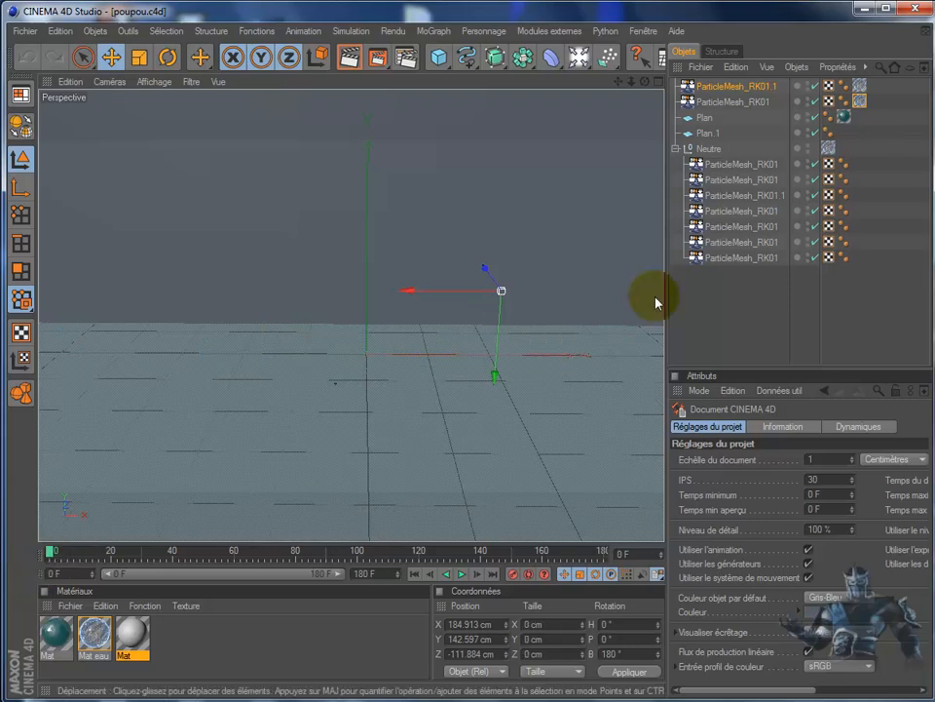
{"action": "left_click", "coordinate": [747, 87]}
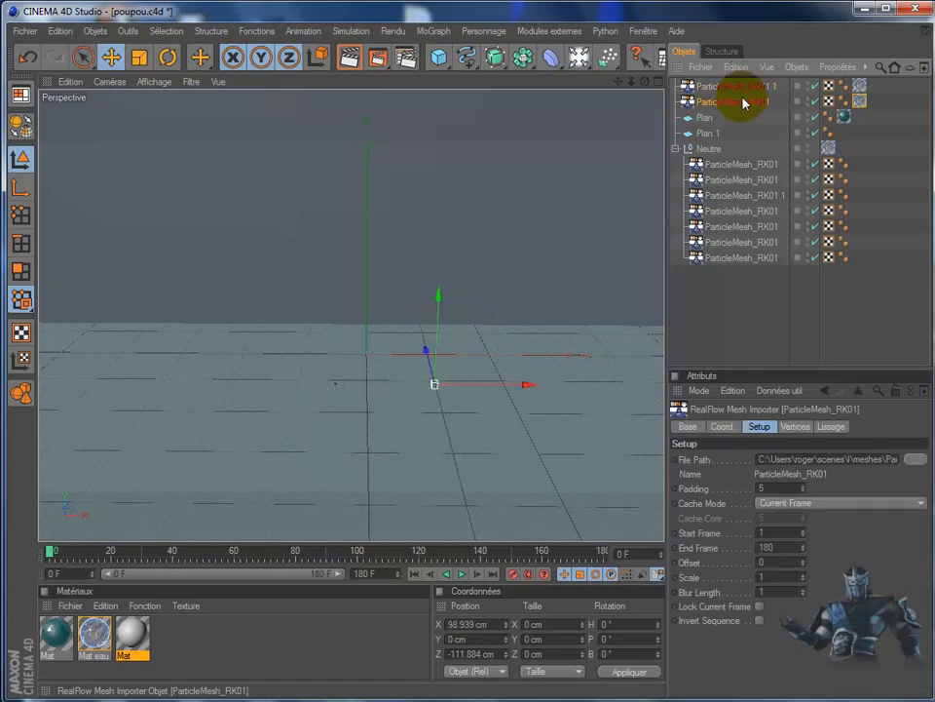
{"action": "left_click", "coordinate": [746, 101]}
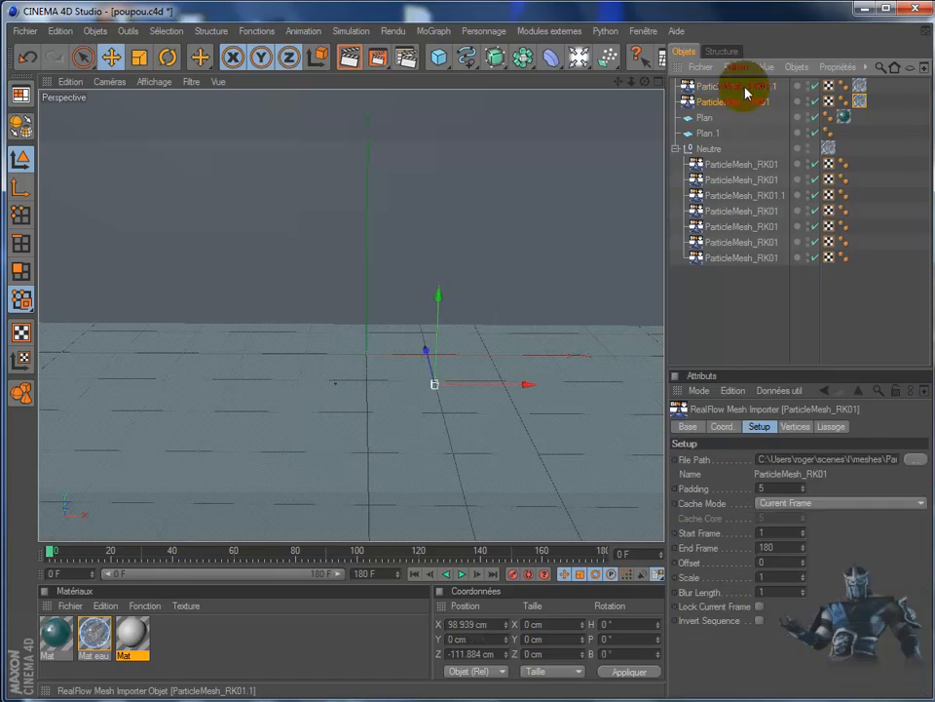
{"action": "left_click", "coordinate": [745, 88]}
{"action": "left_click", "coordinate": [741, 103]}
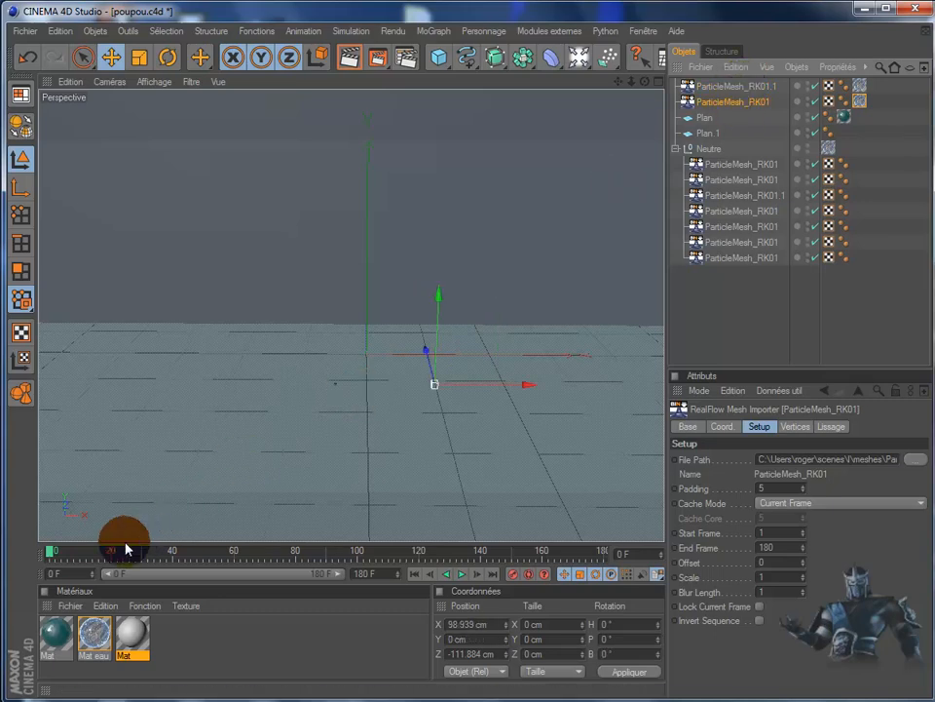
{"action": "left_click_drag", "start_coordinate": [53, 556], "coordinate": [598, 553]}
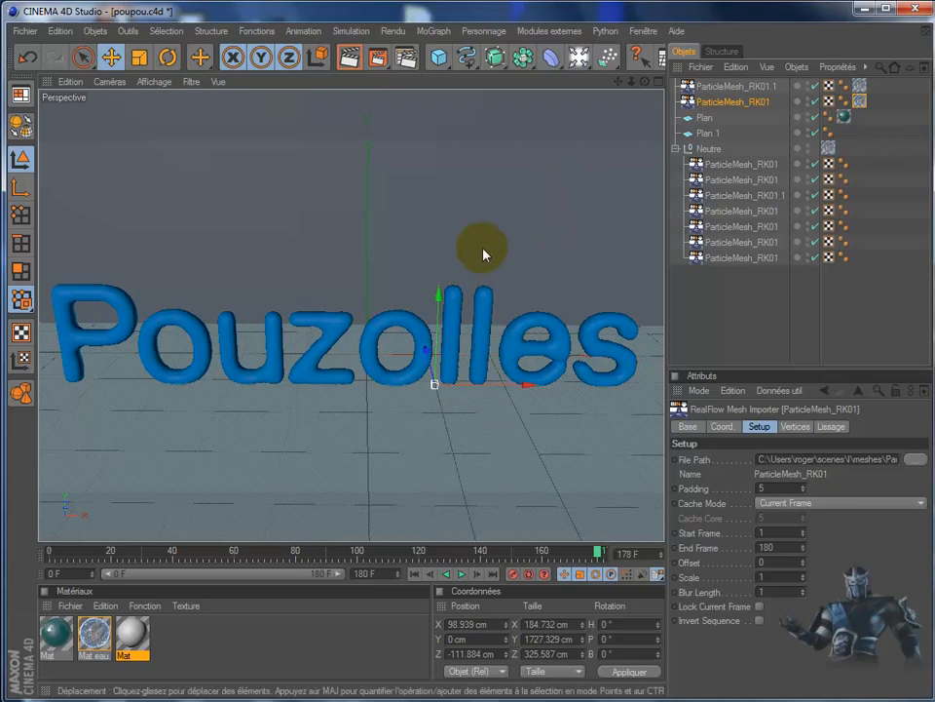
Move the two top-level particle meshes into the Neutre null, collapse the group, and show the Mat eau material's settings
{"action": "left_click", "coordinate": [720, 87], "text": "ctrl"}
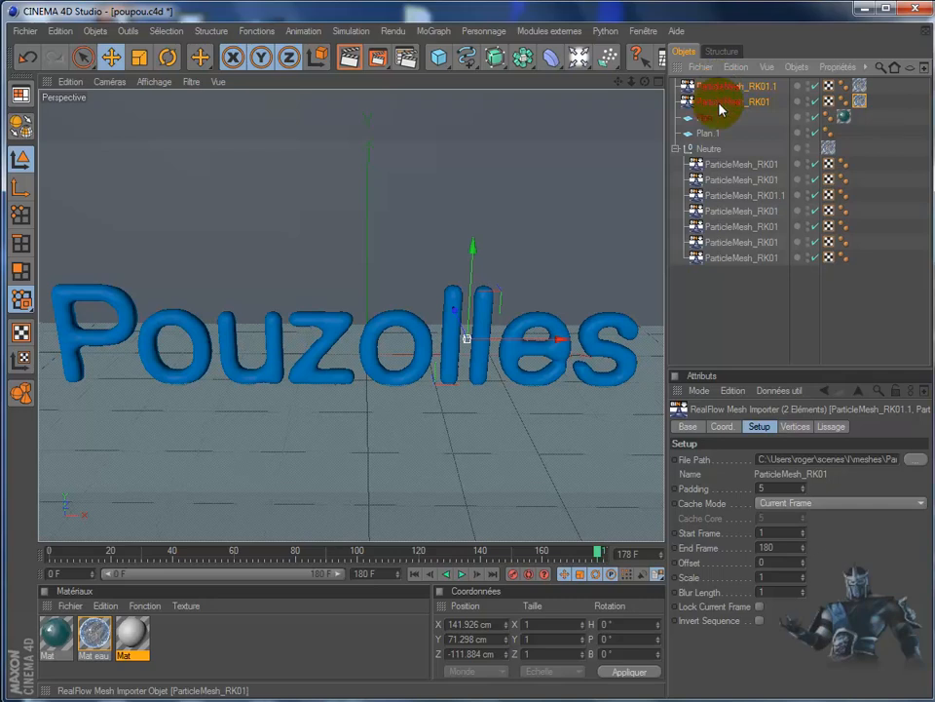
{"action": "left_click_drag", "start_coordinate": [720, 294], "coordinate": [718, 121]}
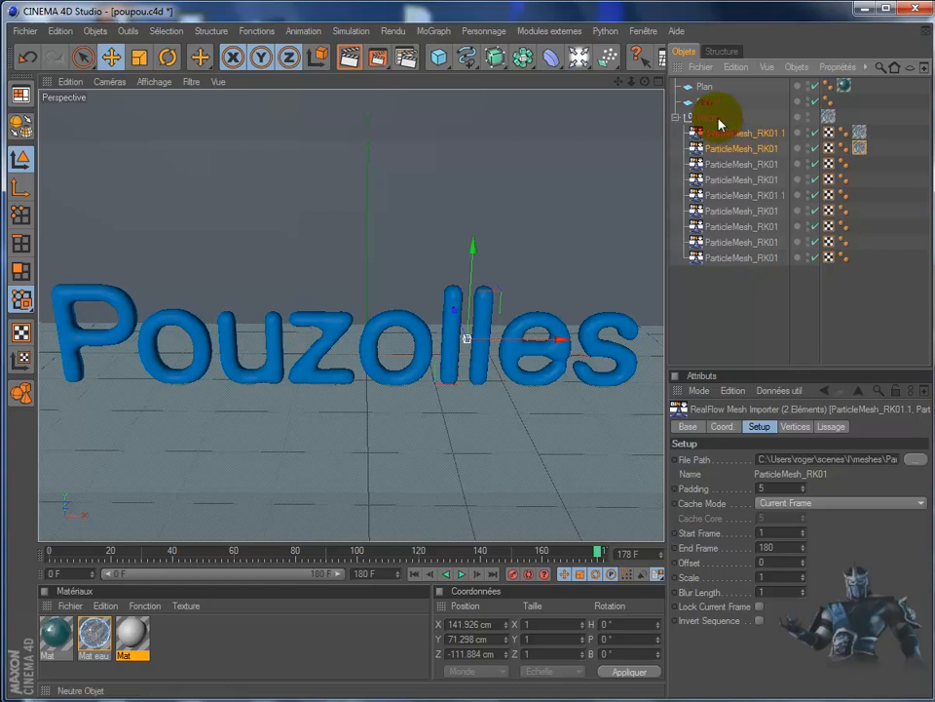
{"action": "left_click", "coordinate": [676, 118]}
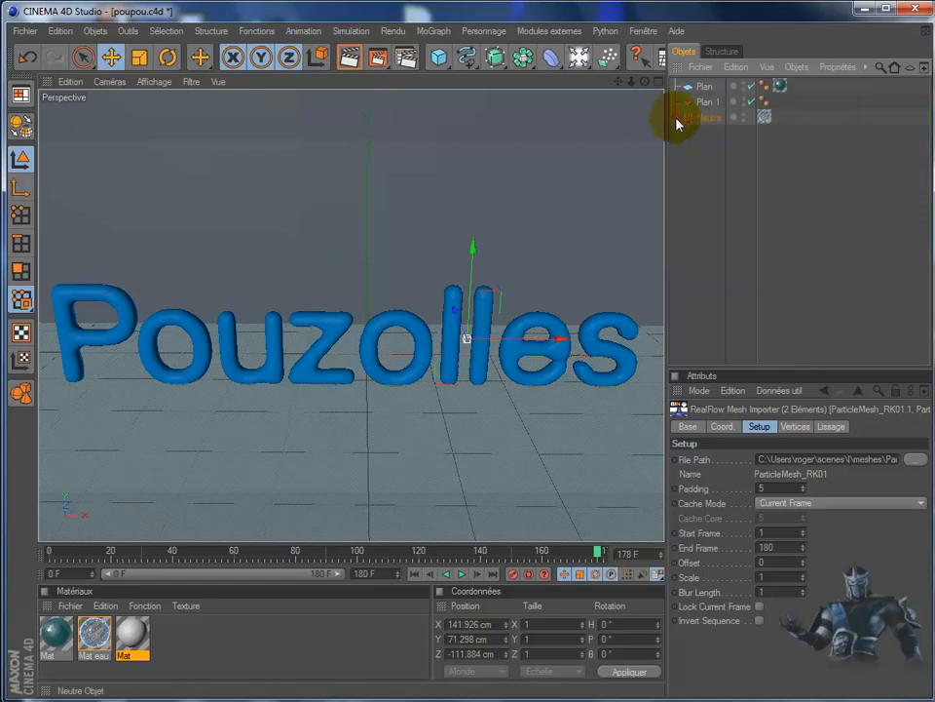
{"action": "left_click_drag", "start_coordinate": [761, 120], "coordinate": [94, 641]}
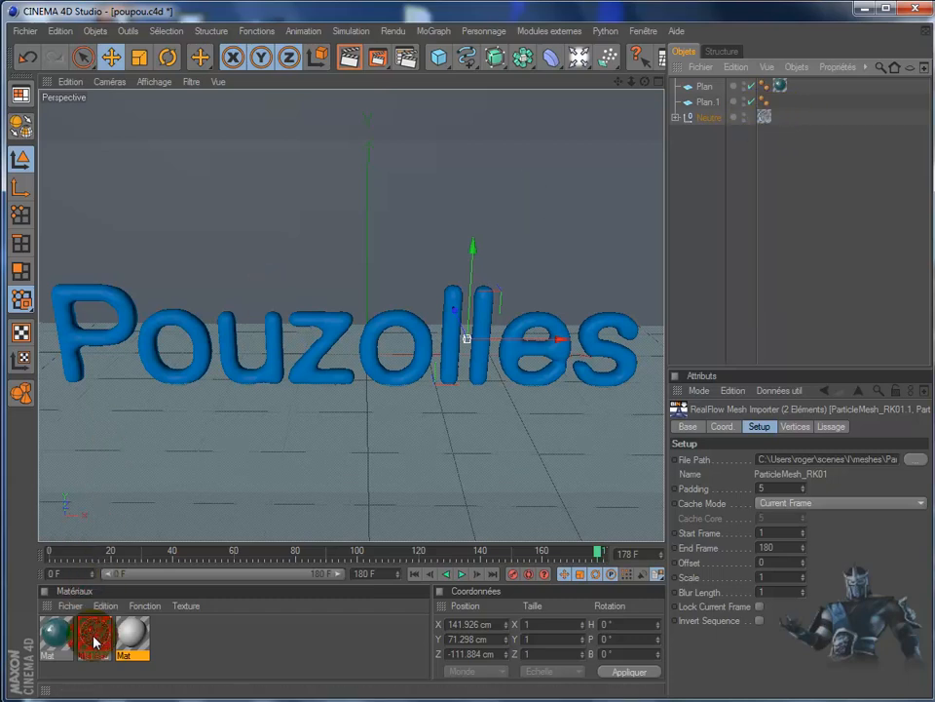
{"action": "left_click", "coordinate": [95, 641]}
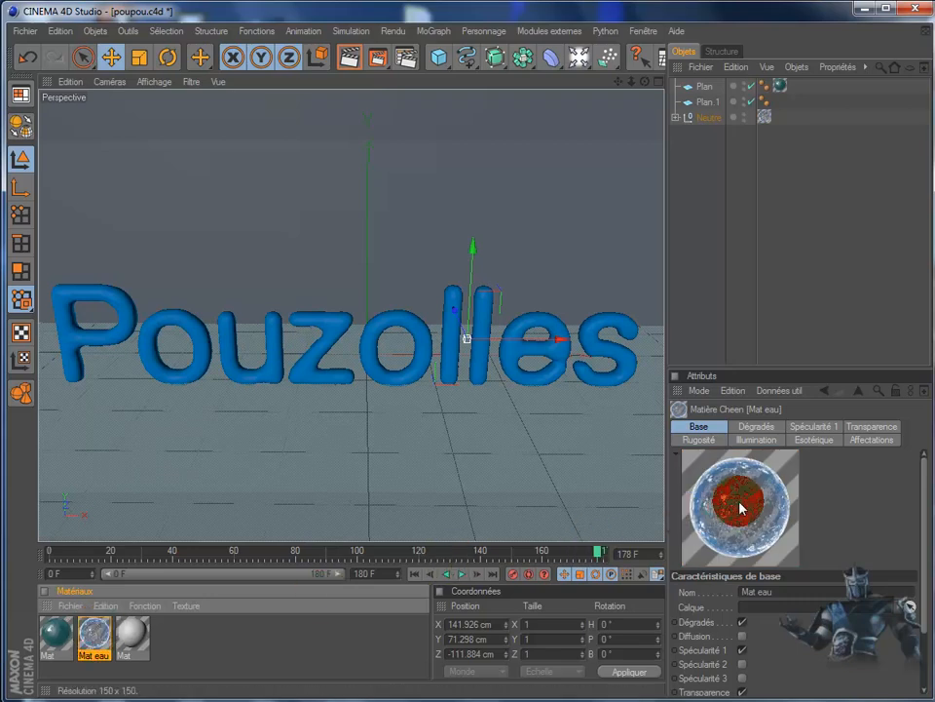
Render the perspective view with the background plane Plan.1 disabled, and re-enable the plane
{"action": "left_click", "coordinate": [707, 90]}
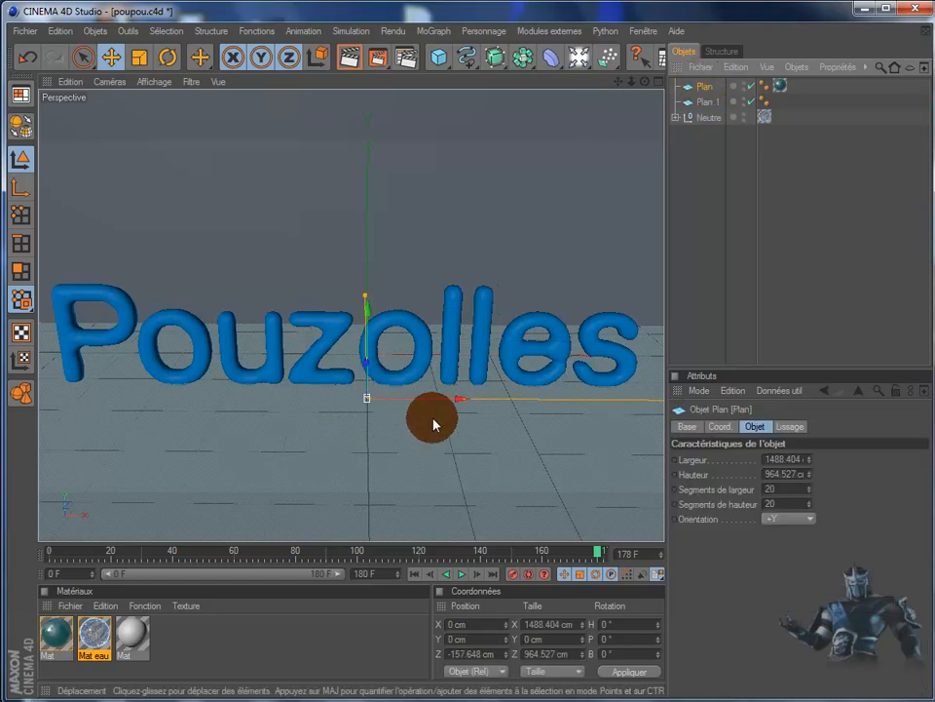
{"action": "left_click", "coordinate": [751, 102]}
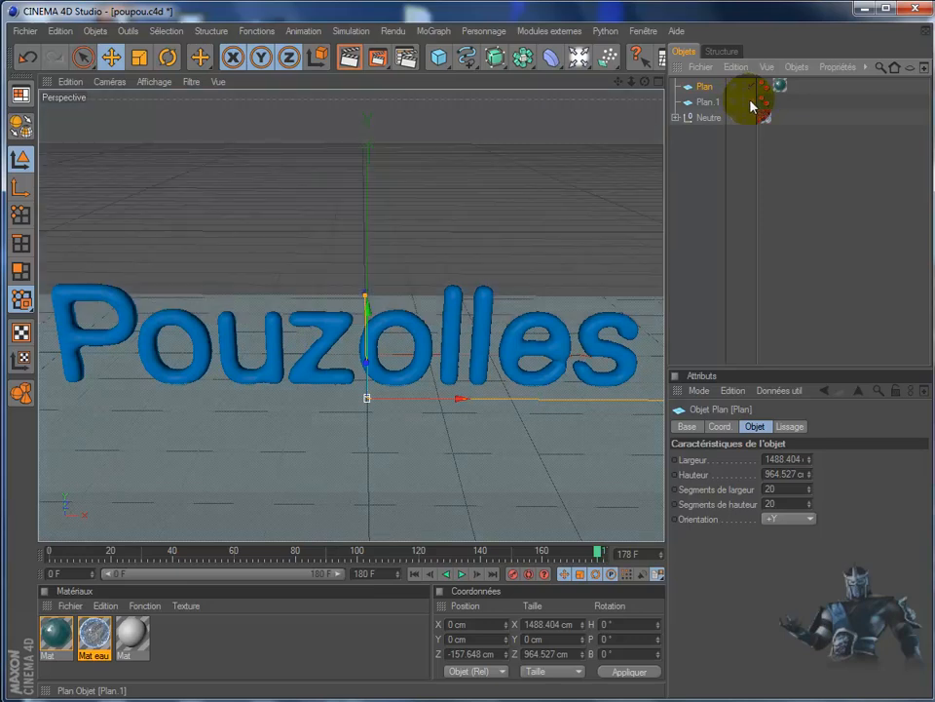
{"action": "left_click", "coordinate": [347, 58]}
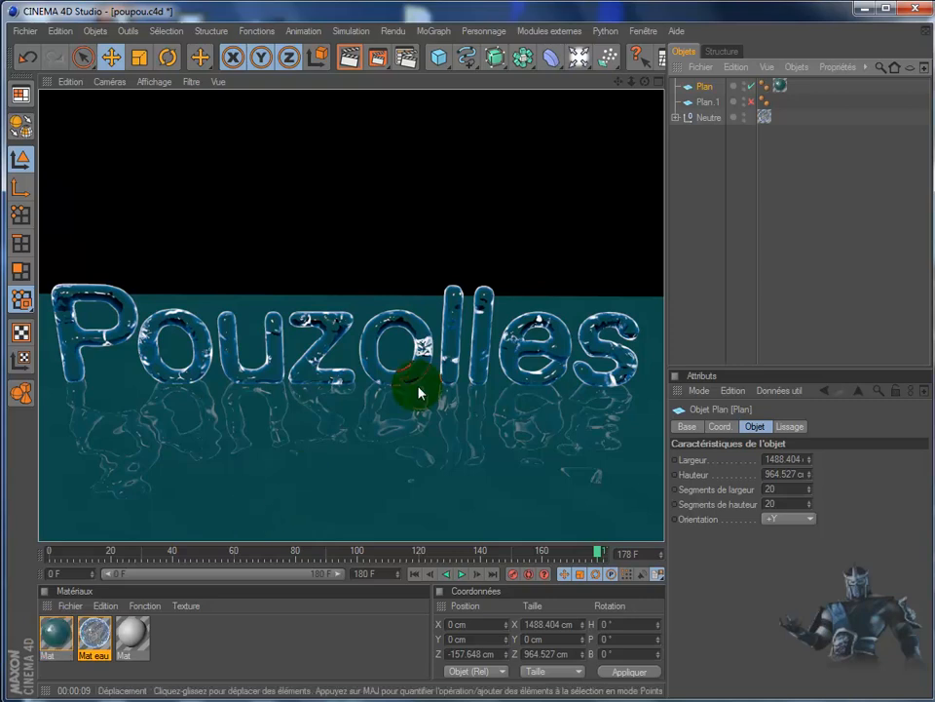
{"action": "left_click", "coordinate": [702, 102]}
{"action": "left_click", "coordinate": [751, 101]}
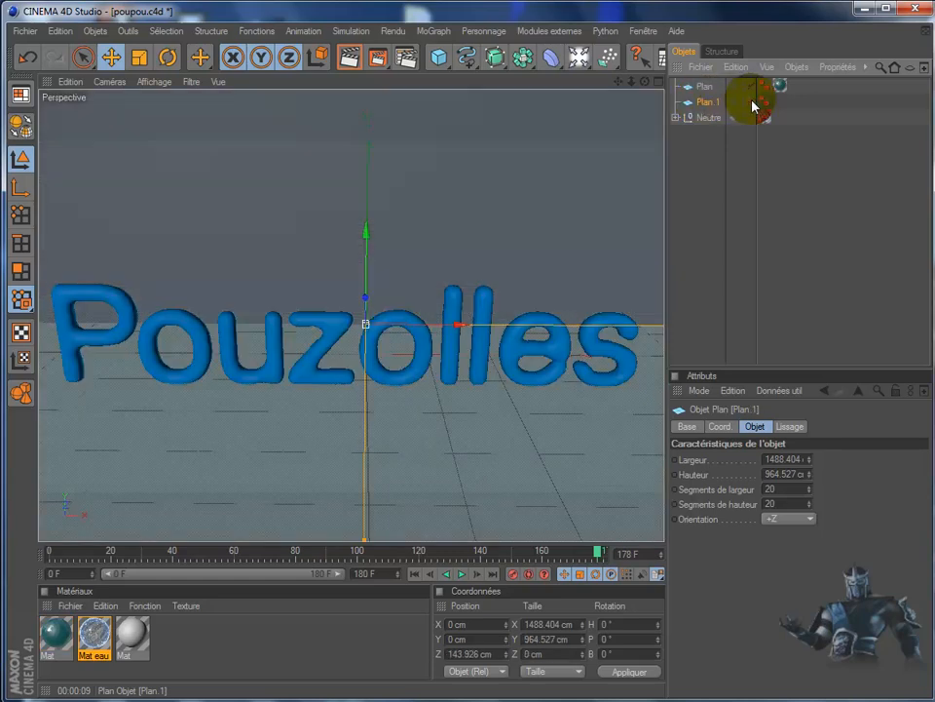
Examine the grey Mat material's colour settings without changing them, and render the perspective view with both planes enabled
{"action": "double_click", "coordinate": [134, 639]}
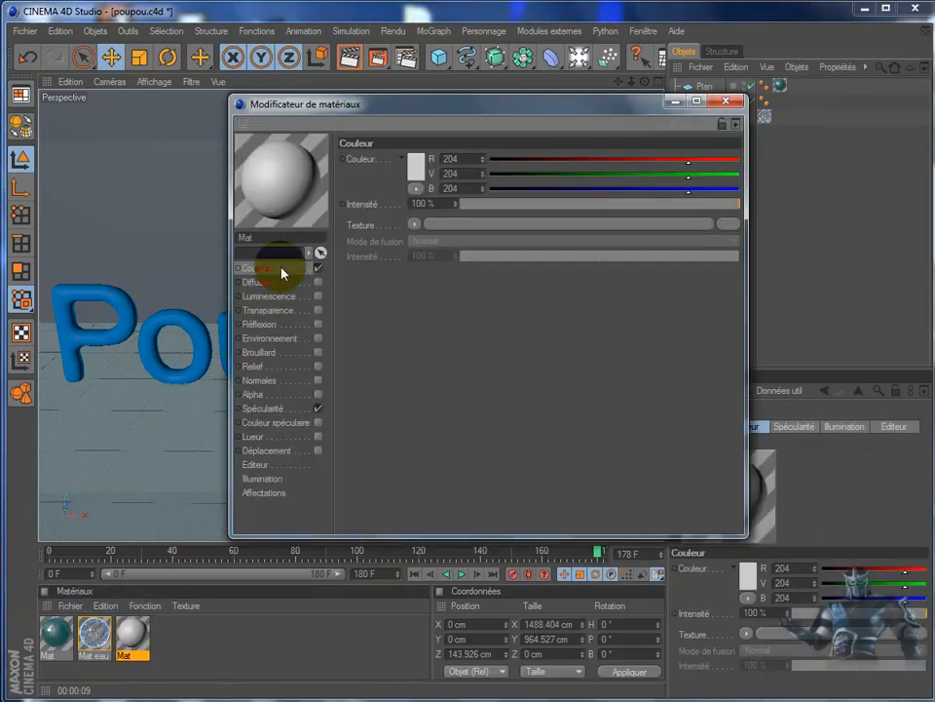
{"action": "left_click", "coordinate": [418, 166]}
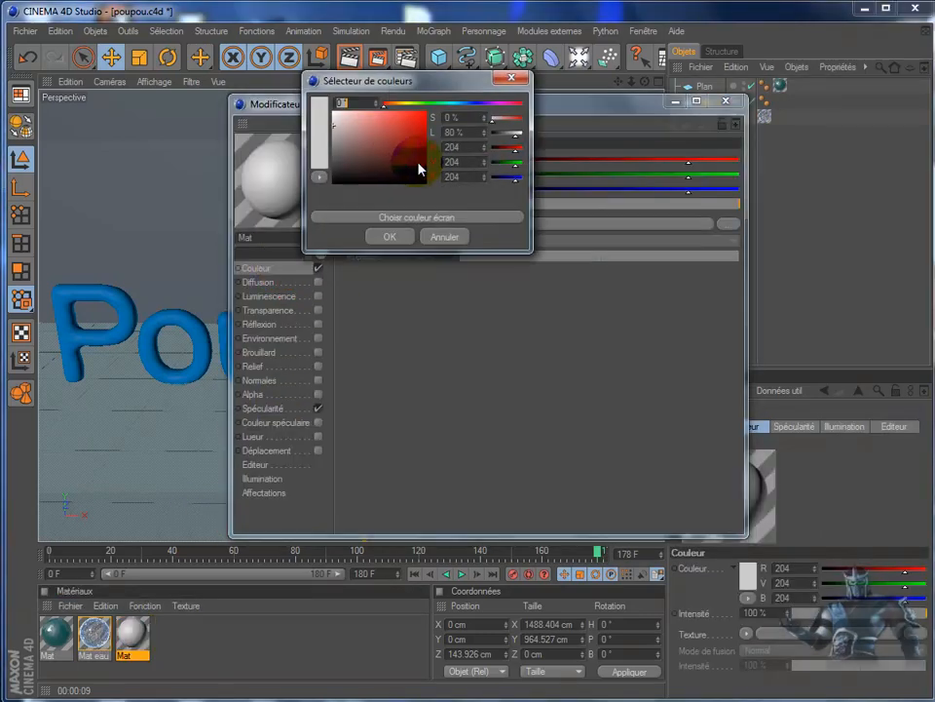
{"action": "left_click", "coordinate": [407, 235]}
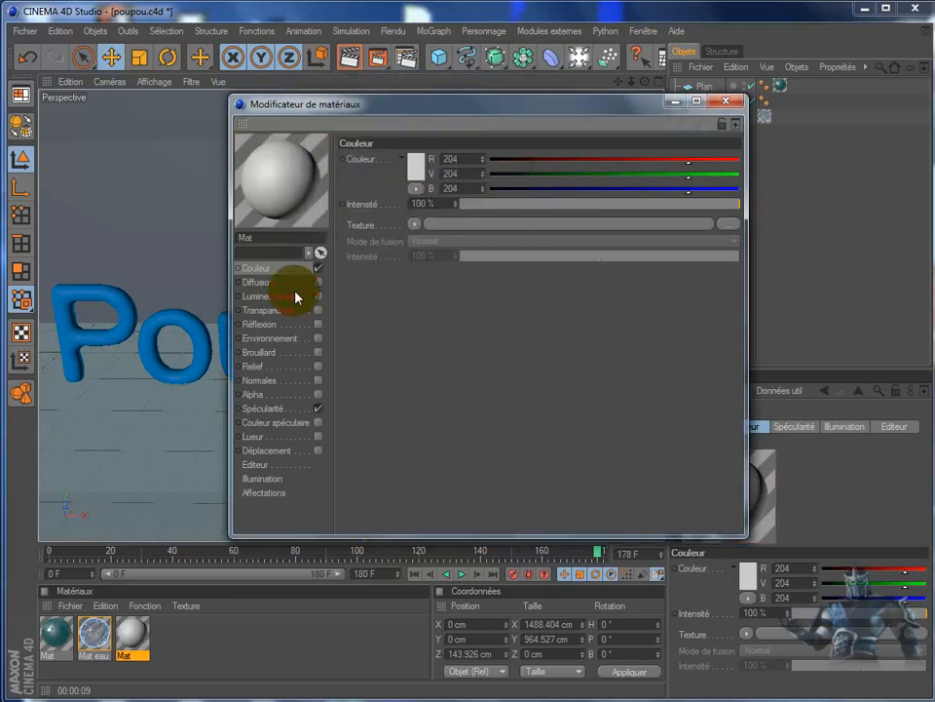
{"action": "left_click", "coordinate": [137, 643]}
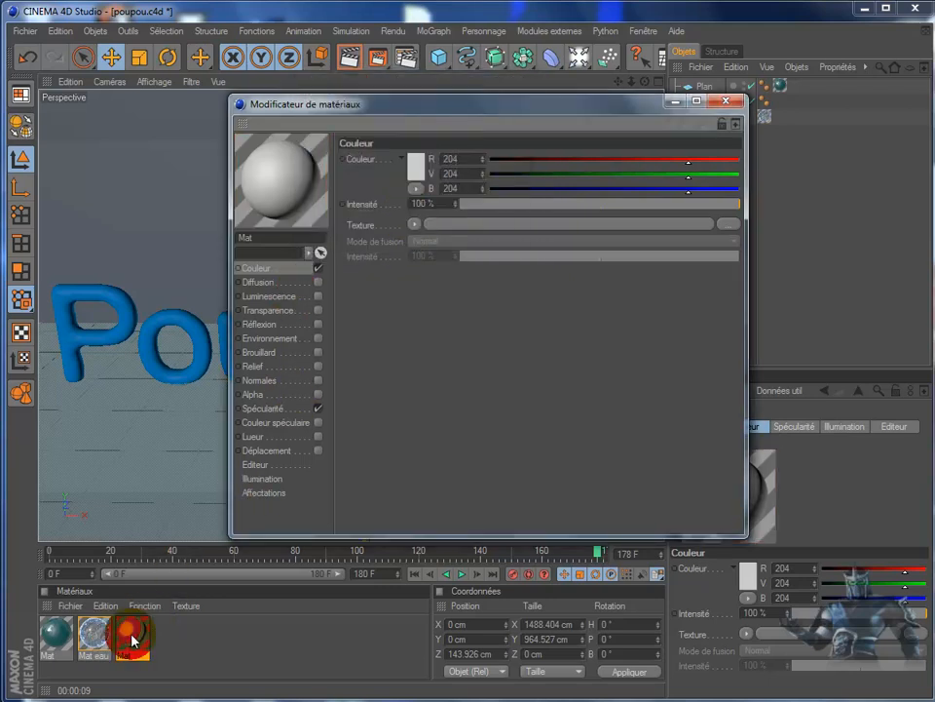
{"action": "left_click", "coordinate": [726, 105]}
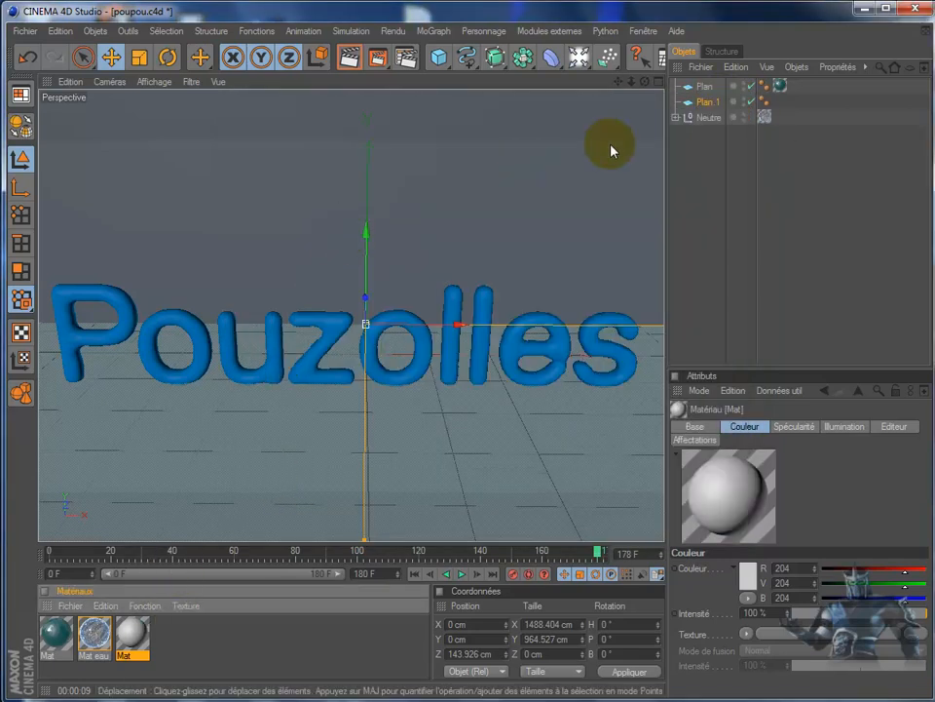
{"action": "left_click", "coordinate": [351, 58]}
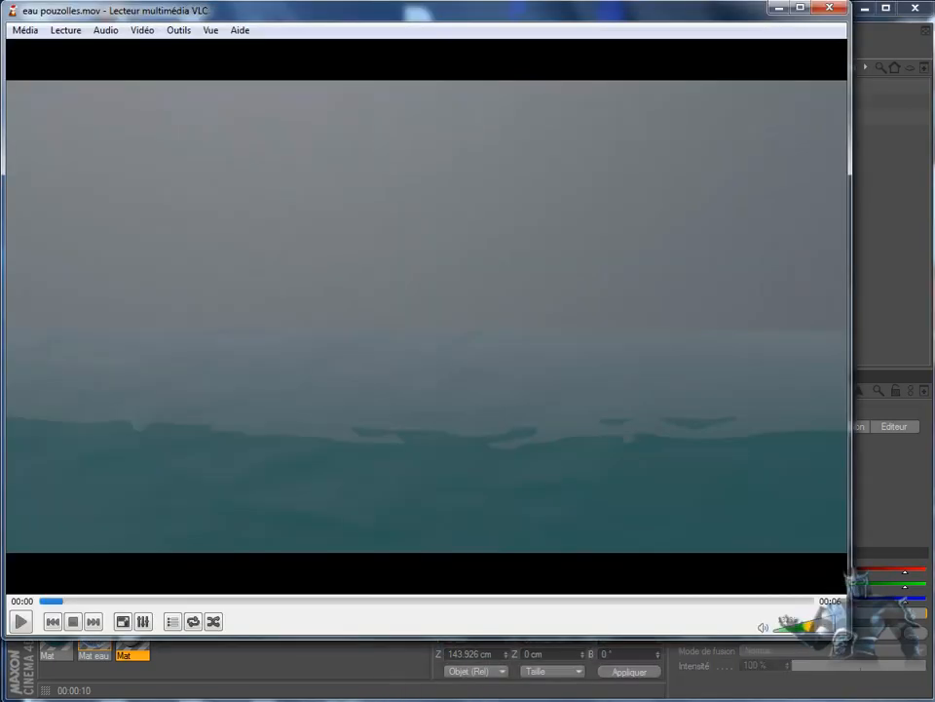
Play the rendered movie eau pouzolles.mov in VLC, and close the player to return to CINEMA 4D
{"action": "left_click", "coordinate": [20, 621]}
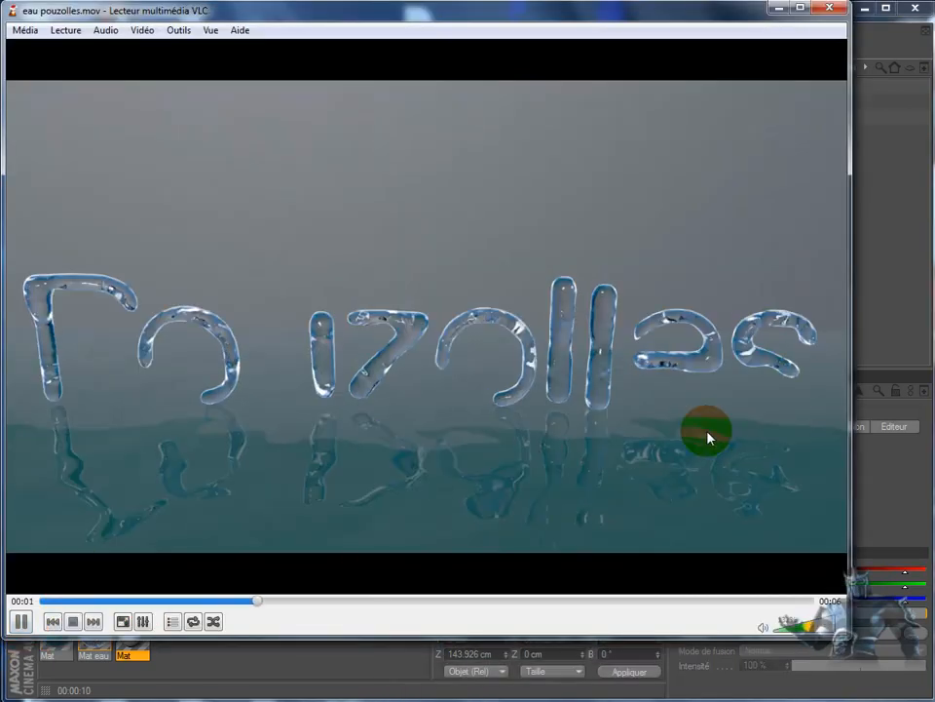
{"action": "left_click", "coordinate": [18, 622]}
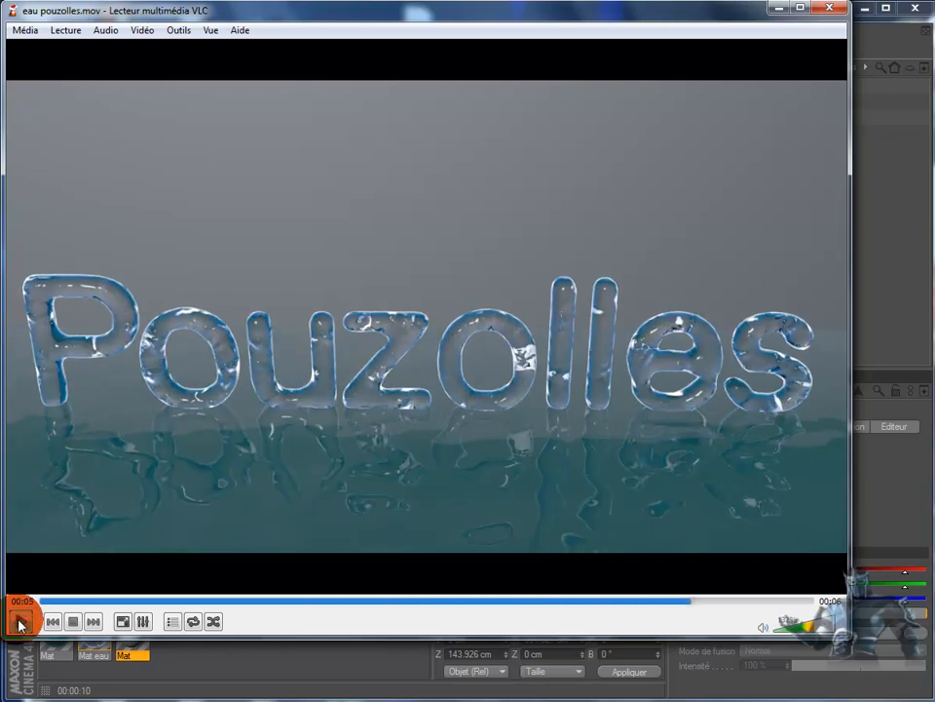
{"action": "left_click", "coordinate": [19, 621]}
{"action": "left_click", "coordinate": [20, 621]}
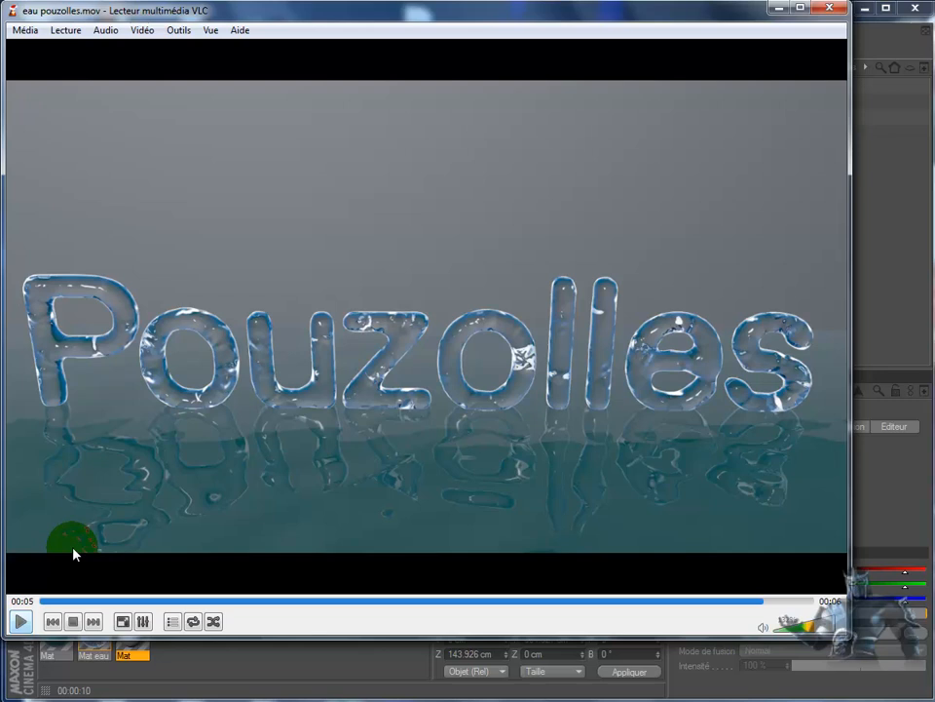
{"action": "left_click", "coordinate": [816, 15]}
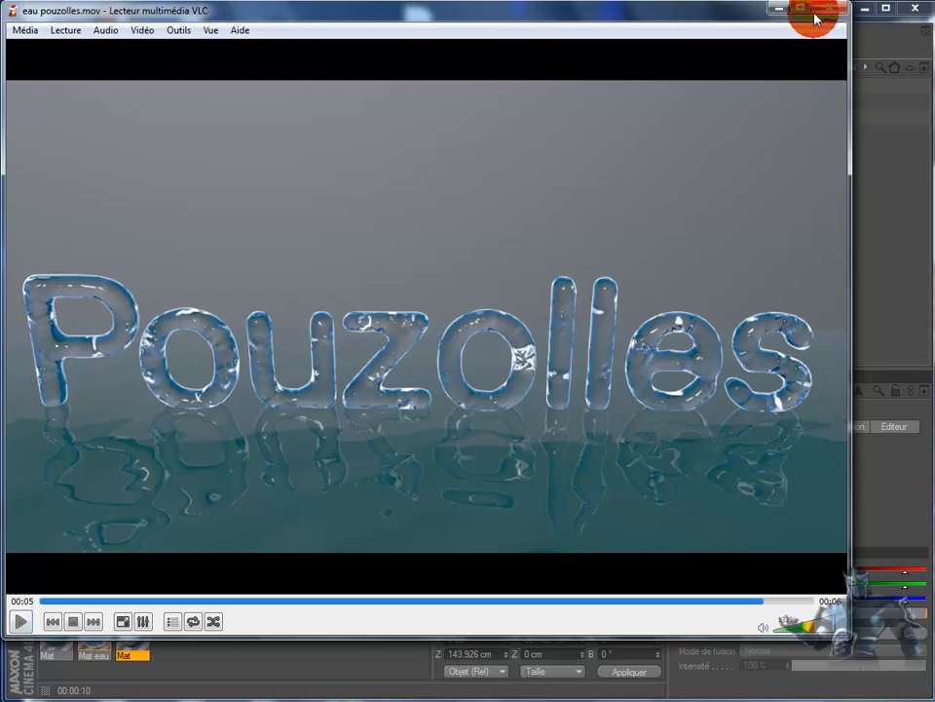
{"action": "left_click", "coordinate": [824, 11]}
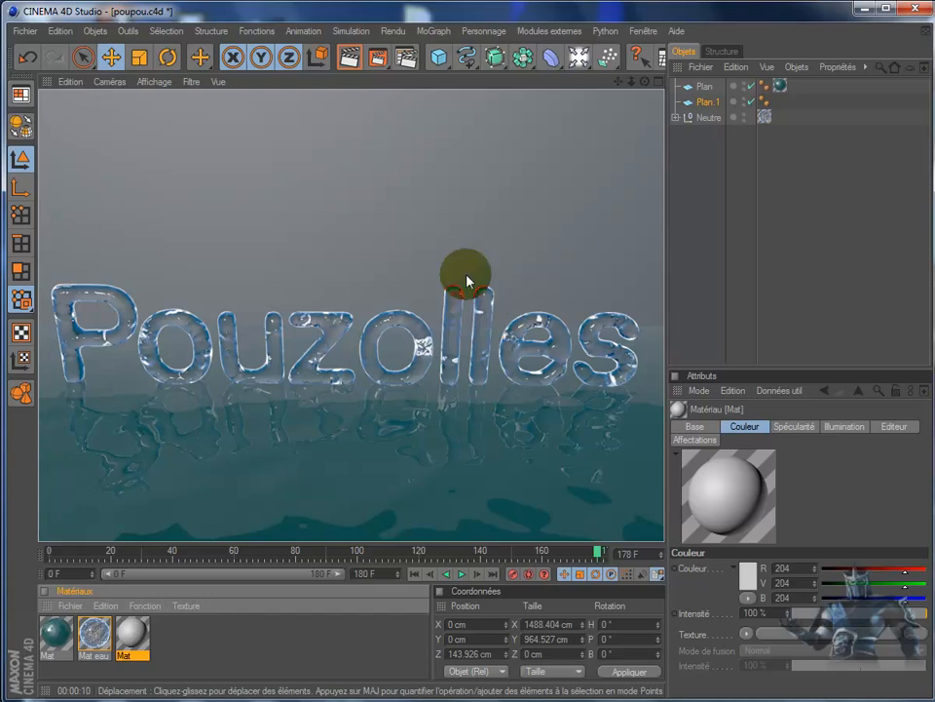
Examine the render settings for output size and frame range, save path and format, and anti-aliasing, and close them
{"action": "left_click", "coordinate": [407, 58]}
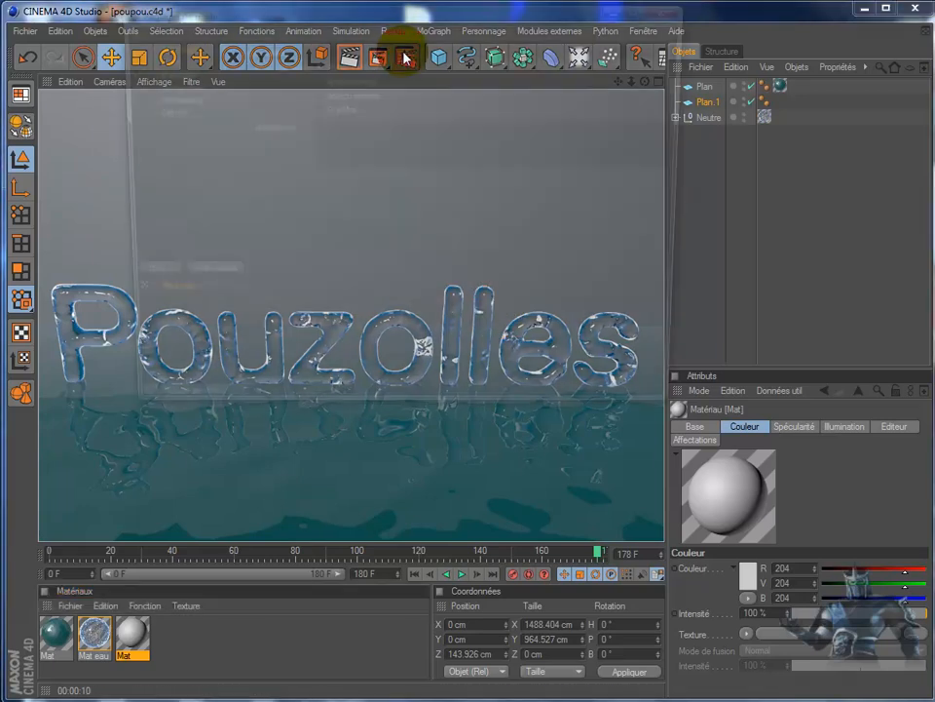
{"action": "left_click", "coordinate": [166, 60]}
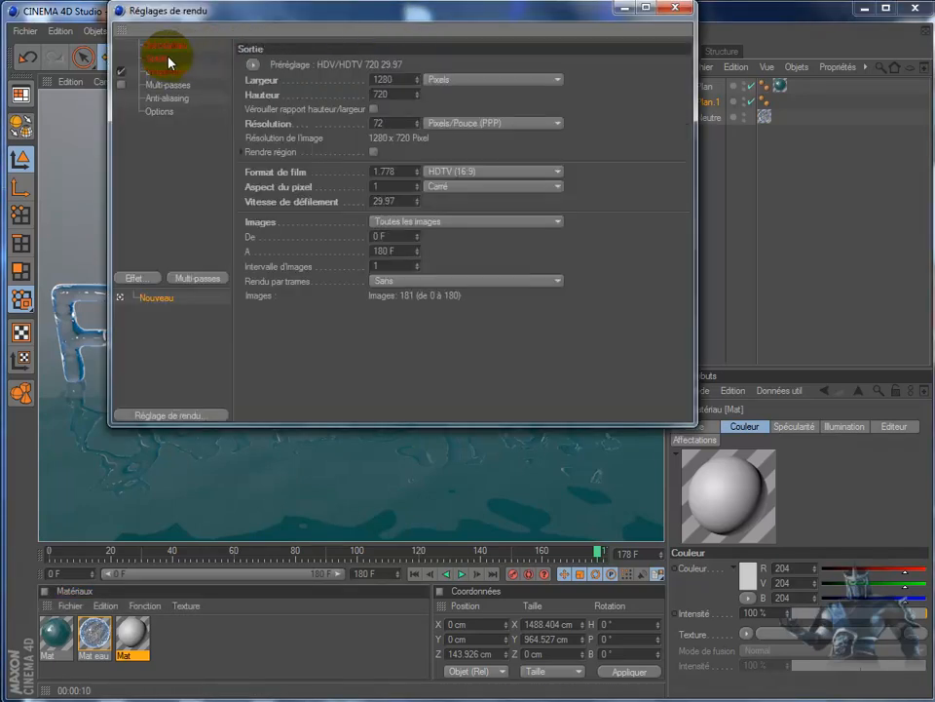
{"action": "left_click", "coordinate": [388, 93]}
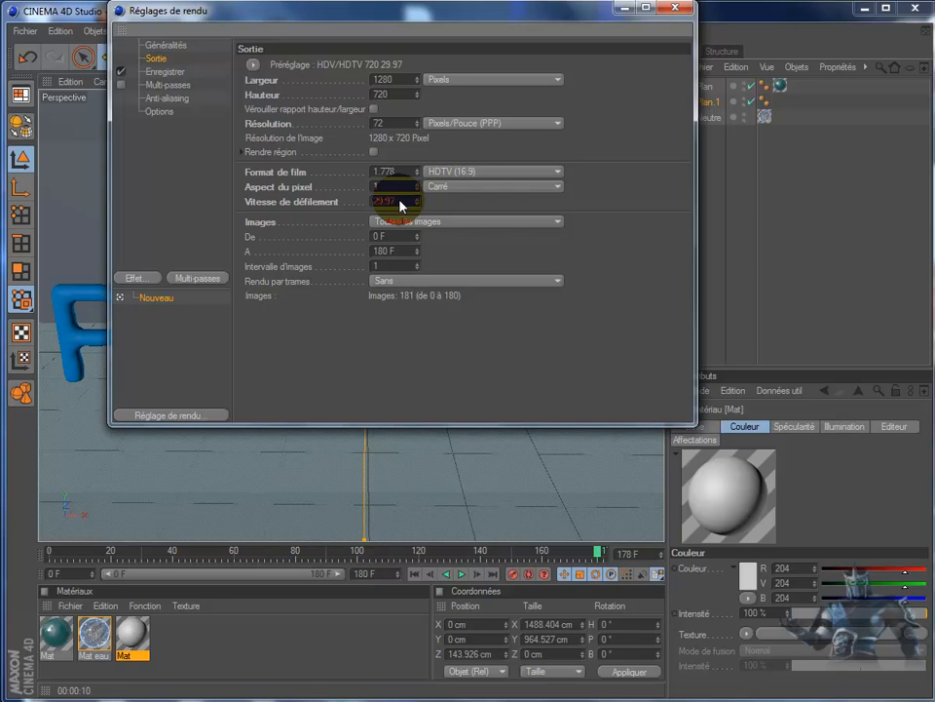
{"action": "left_click", "coordinate": [167, 74]}
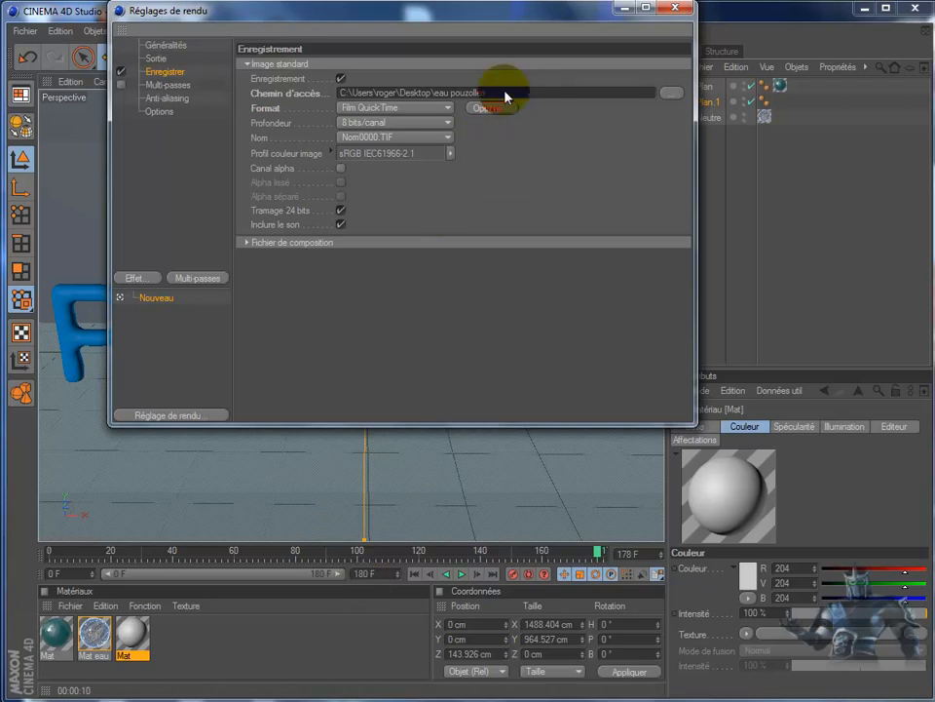
{"action": "left_click", "coordinate": [447, 111]}
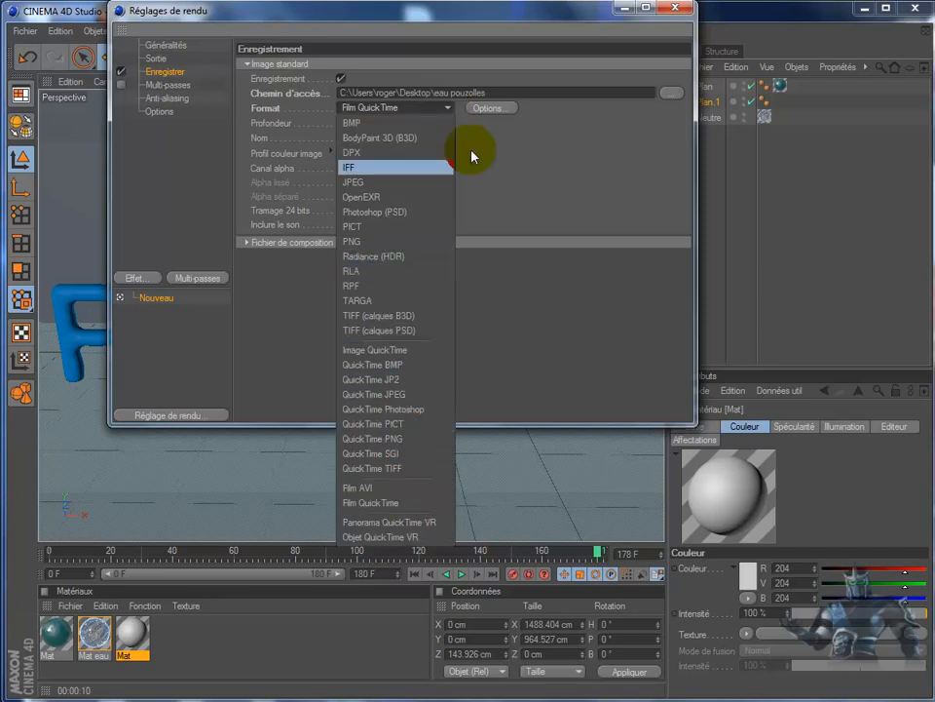
{"action": "left_click", "coordinate": [568, 163]}
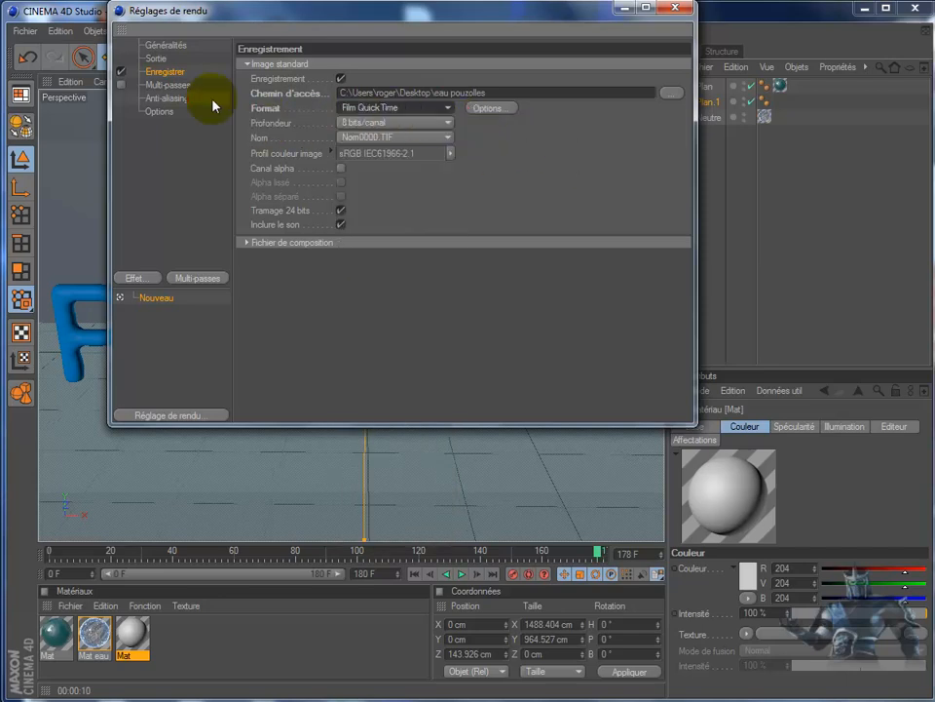
{"action": "left_click", "coordinate": [171, 98]}
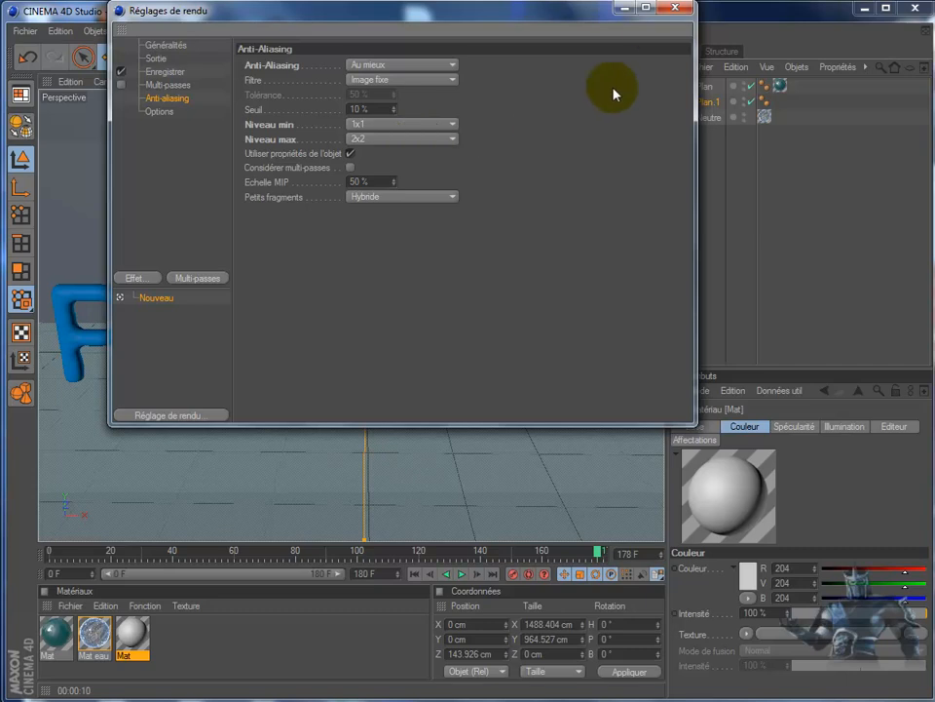
{"action": "left_click", "coordinate": [674, 8]}
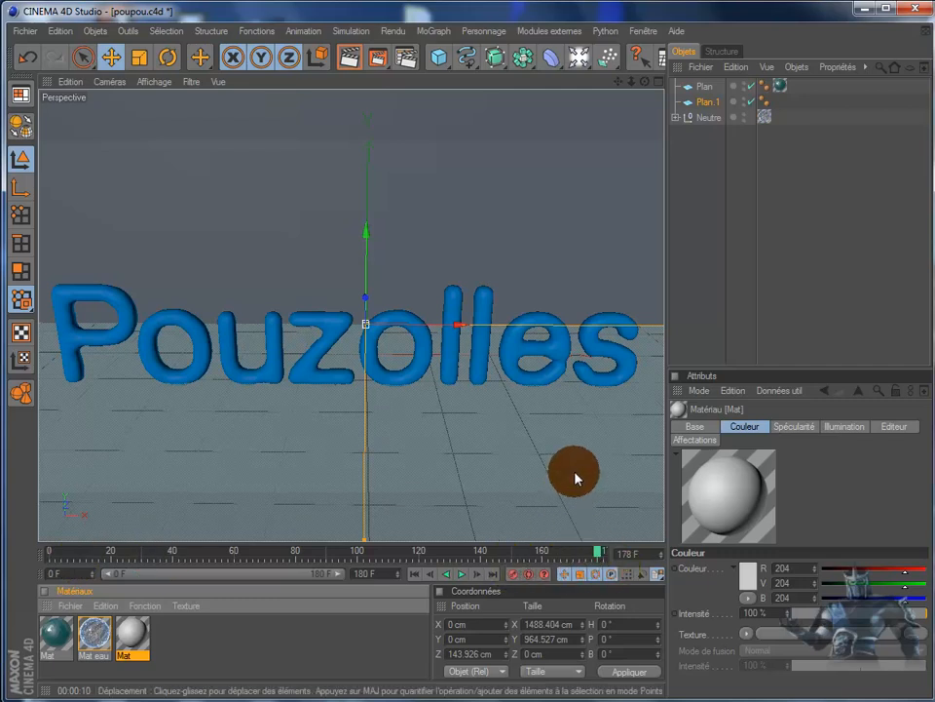
Play the text animation in the viewport and stop it at frame 60
{"action": "left_click", "coordinate": [461, 574]}
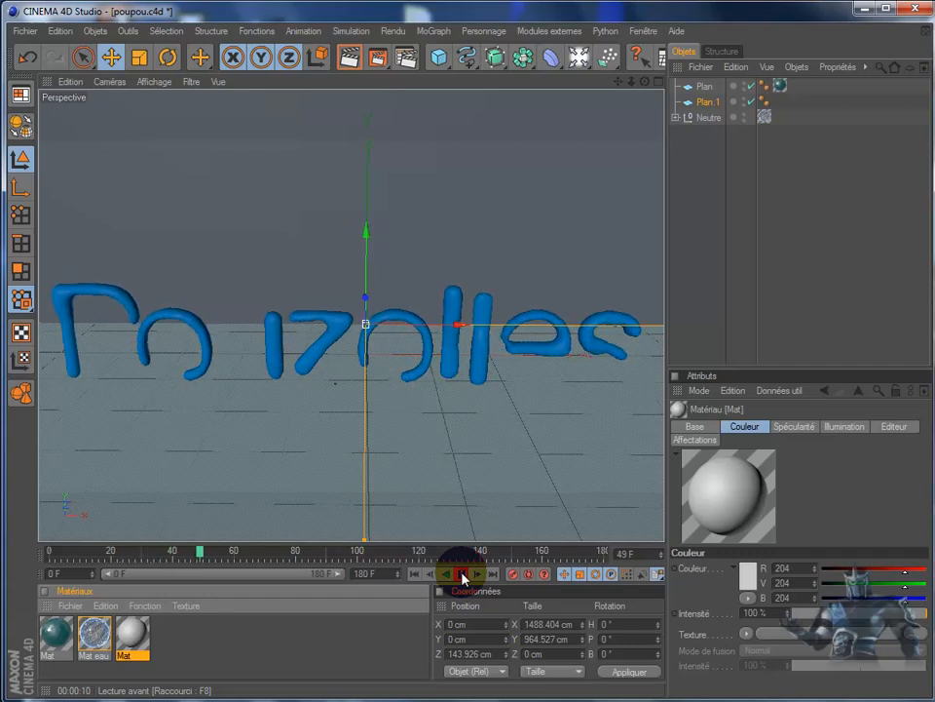
{"action": "left_click", "coordinate": [463, 577]}
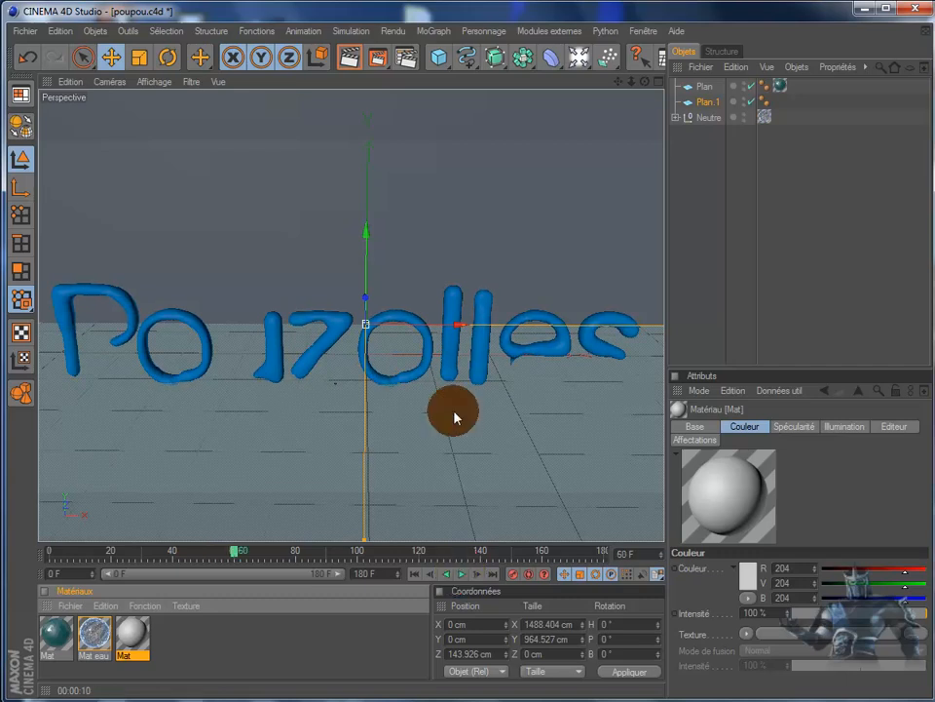